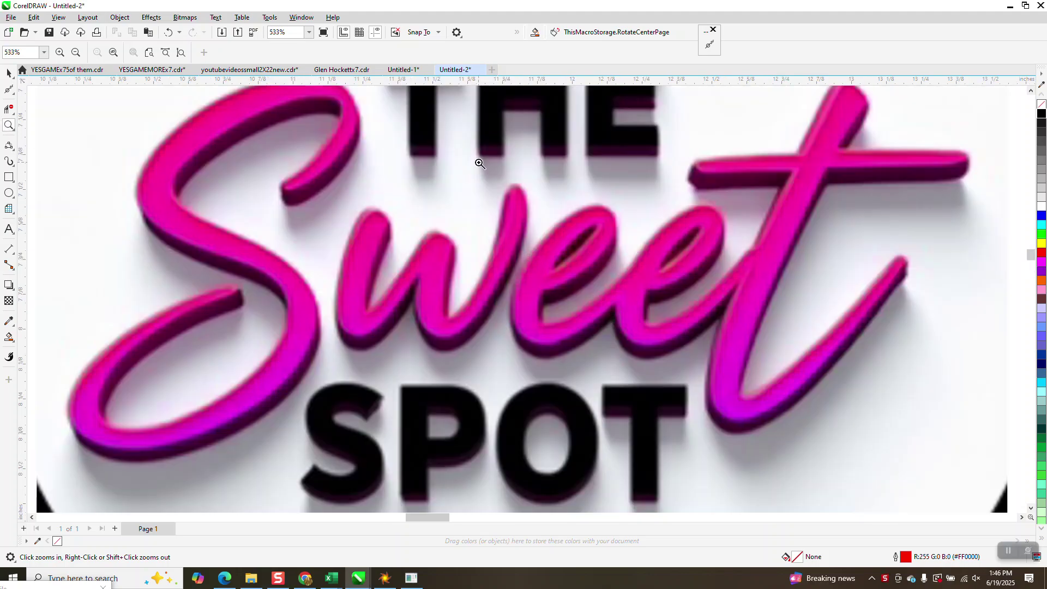
- Duplicate the Sweet Spot logo bitmap and place the copy 5 inches to the right of the original
{"action": "left_click_drag", "start_coordinate": [479, 162], "coordinate": [562, 238]}
{"action": "scroll", "coordinate": [449, 204], "scroll_direction": "down", "scroll_amount": 3}
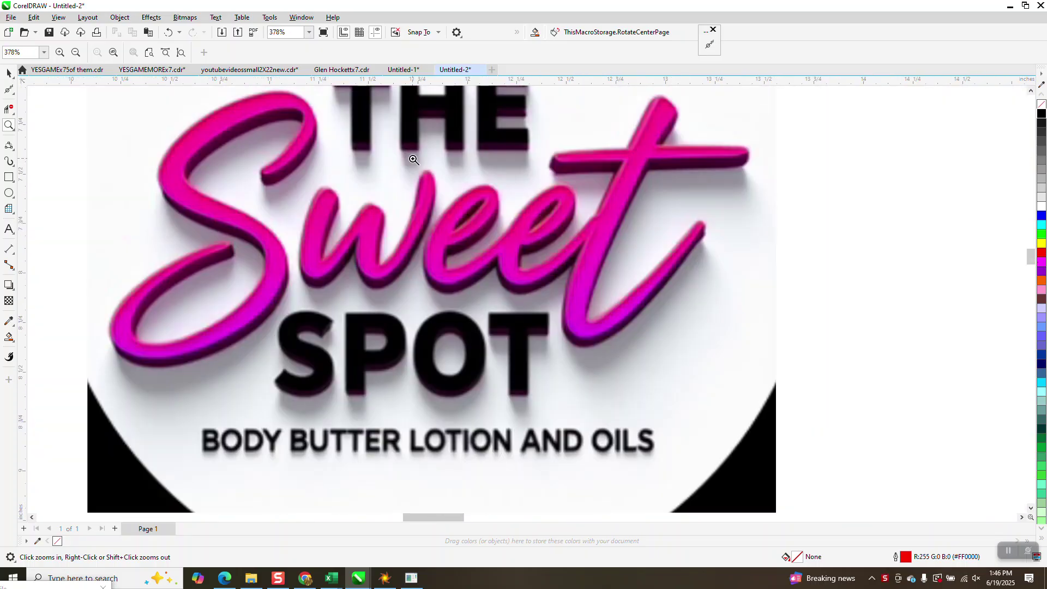
{"action": "scroll", "coordinate": [462, 292], "scroll_direction": "down", "scroll_amount": 1}
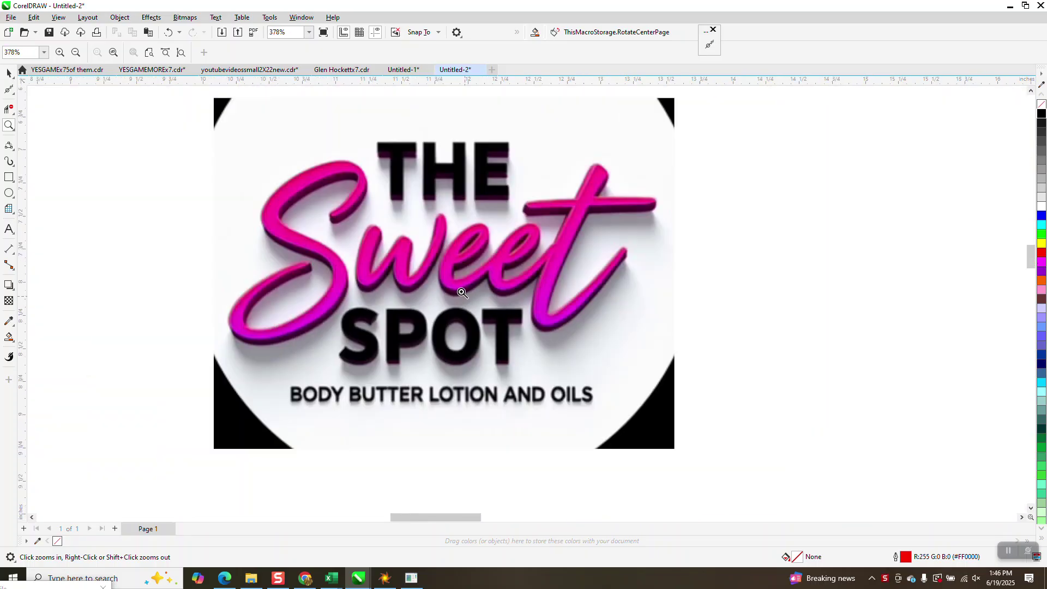
{"action": "scroll", "coordinate": [324, 239], "scroll_direction": "down", "scroll_amount": 1}
{"action": "left_click", "coordinate": [8, 72]}
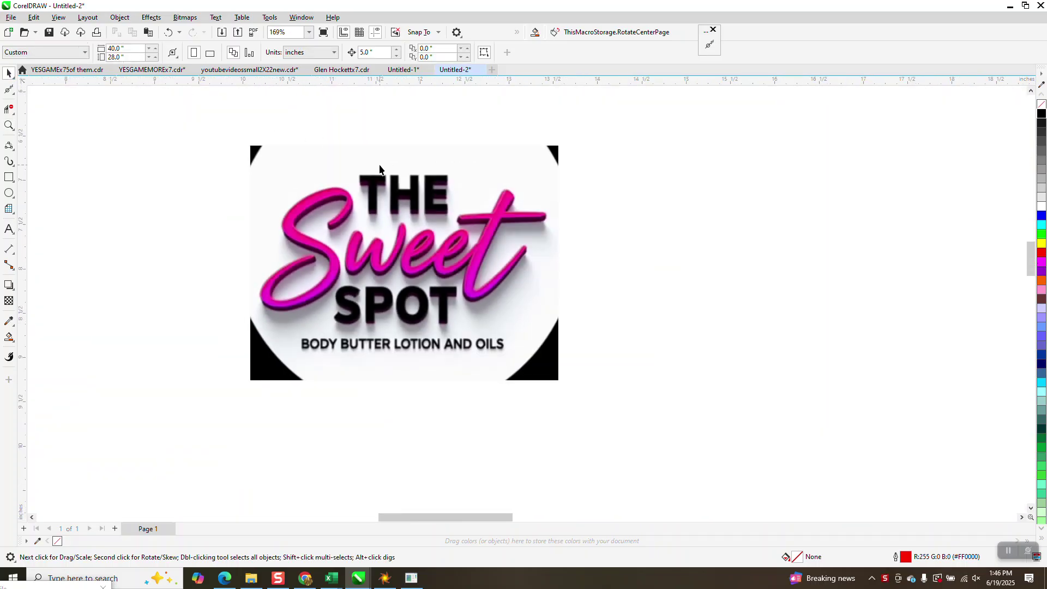
{"action": "left_click", "coordinate": [438, 182]}
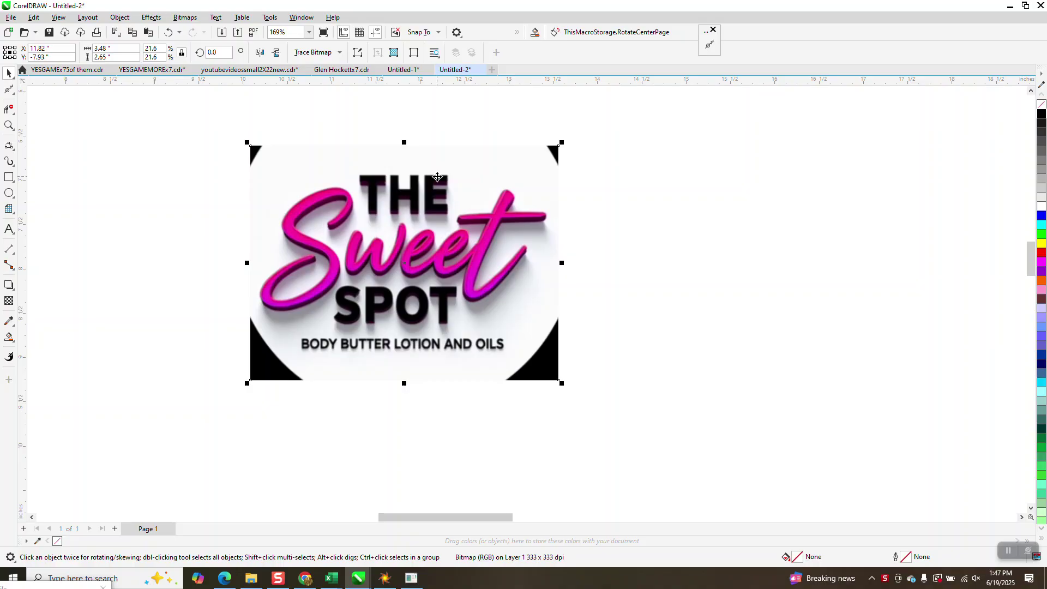
{"action": "key", "text": "ctrl+d"}
{"action": "key", "text": "Right"}
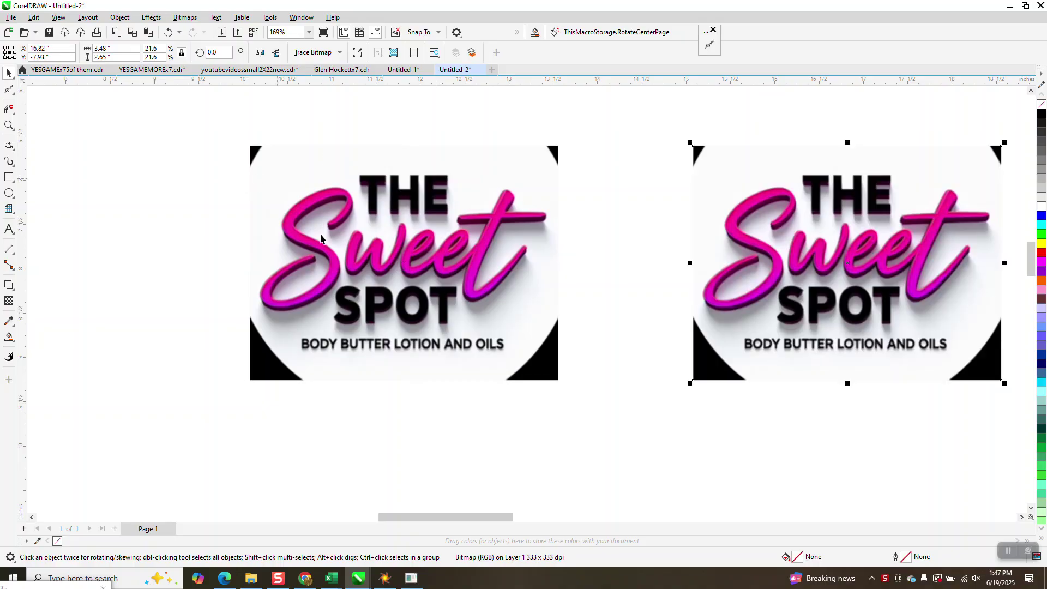
- Outline-trace the copied bitmap with the Clipart image type and move the resulting trace 5 inches to the right
{"action": "scroll", "coordinate": [532, 270], "scroll_direction": "down", "scroll_amount": 2}
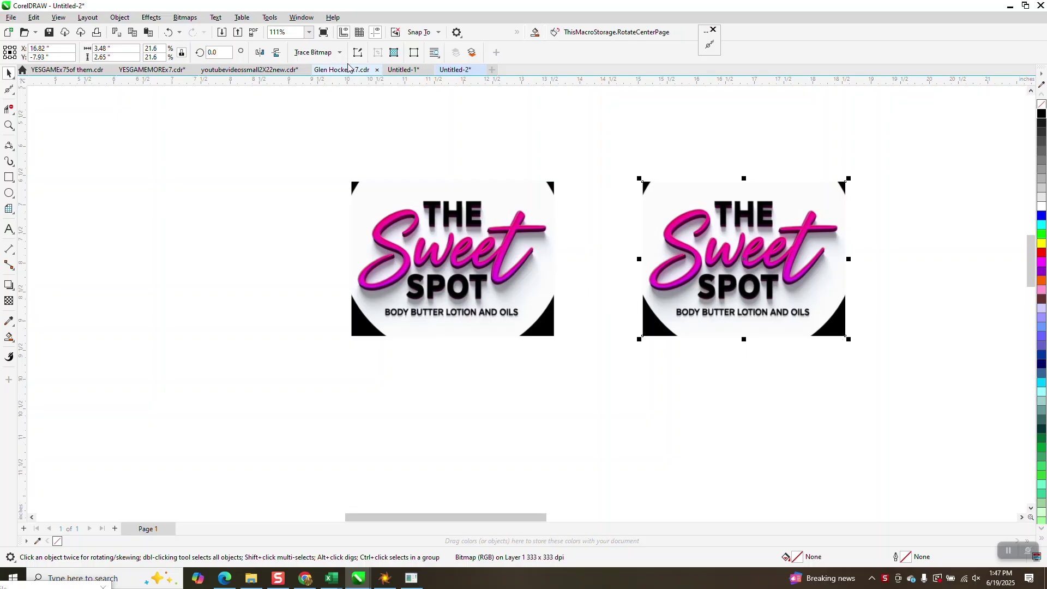
{"action": "left_click", "coordinate": [340, 52]}
{"action": "mouse_move", "coordinate": [328, 95]}
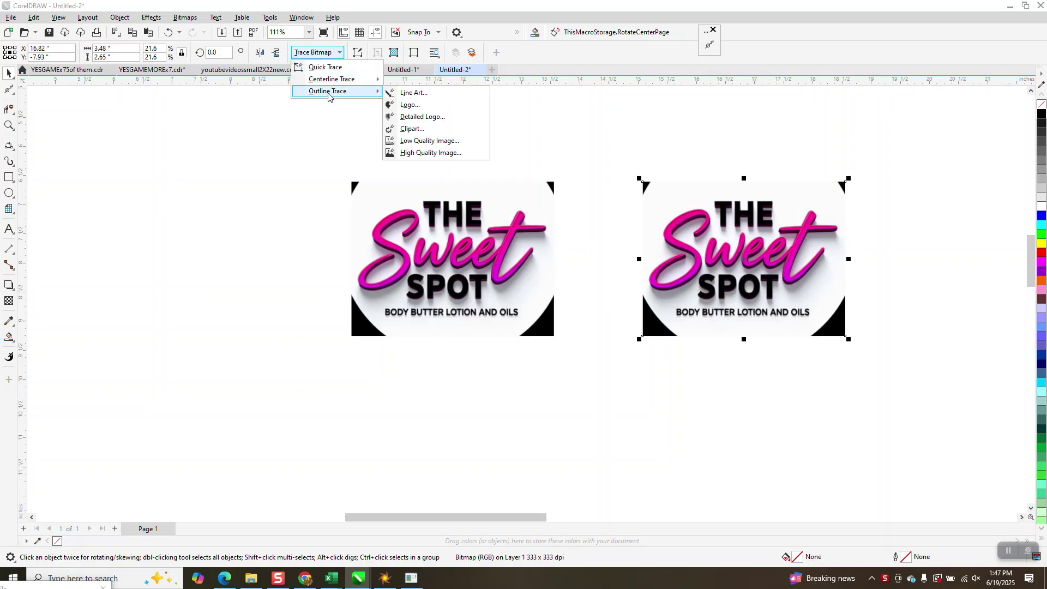
{"action": "left_click", "coordinate": [411, 128]}
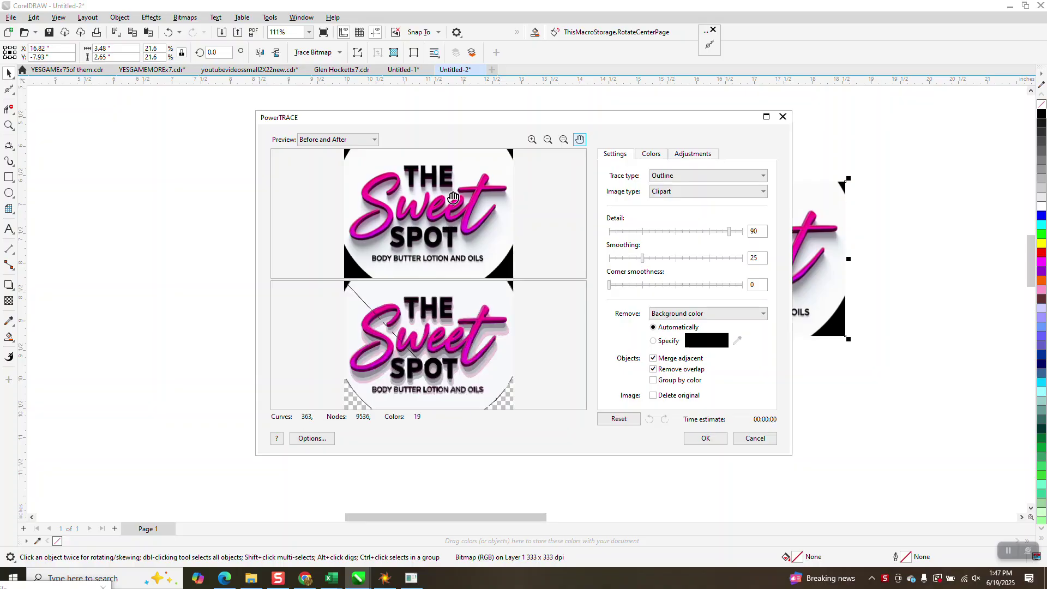
{"action": "left_click", "coordinate": [705, 440]}
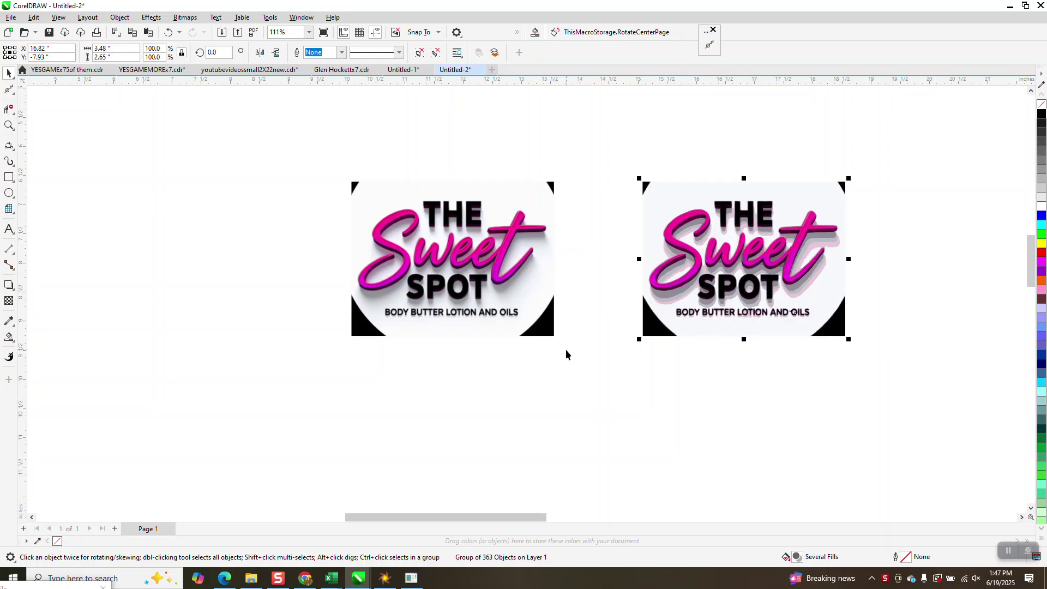
{"action": "key", "text": "Right"}
{"action": "scroll", "coordinate": [209, 233], "scroll_direction": "down", "scroll_amount": 1}
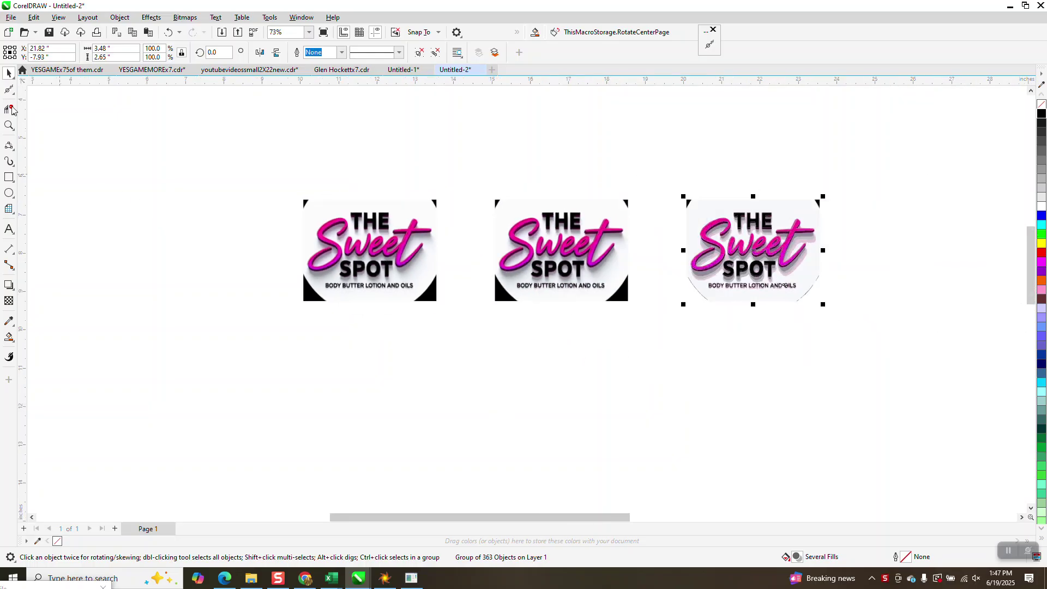
- Ungroup the traced logo into its individual curves and clear the selection
{"action": "left_click", "coordinate": [9, 125]}
{"action": "left_click_drag", "start_coordinate": [657, 185], "coordinate": [748, 279]}
{"action": "left_click", "coordinate": [11, 76]}
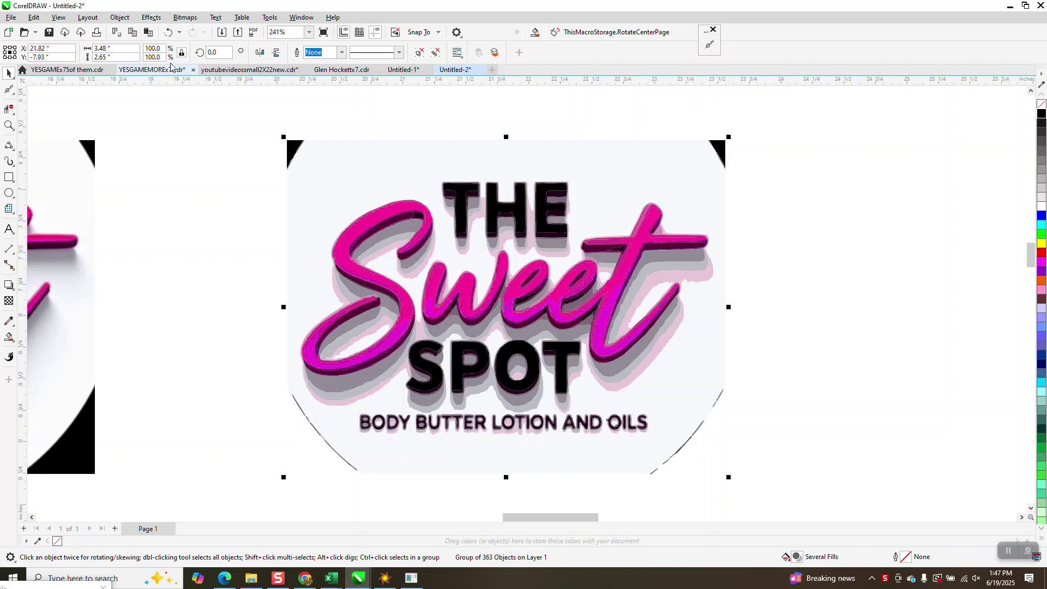
{"action": "left_click", "coordinate": [121, 18]}
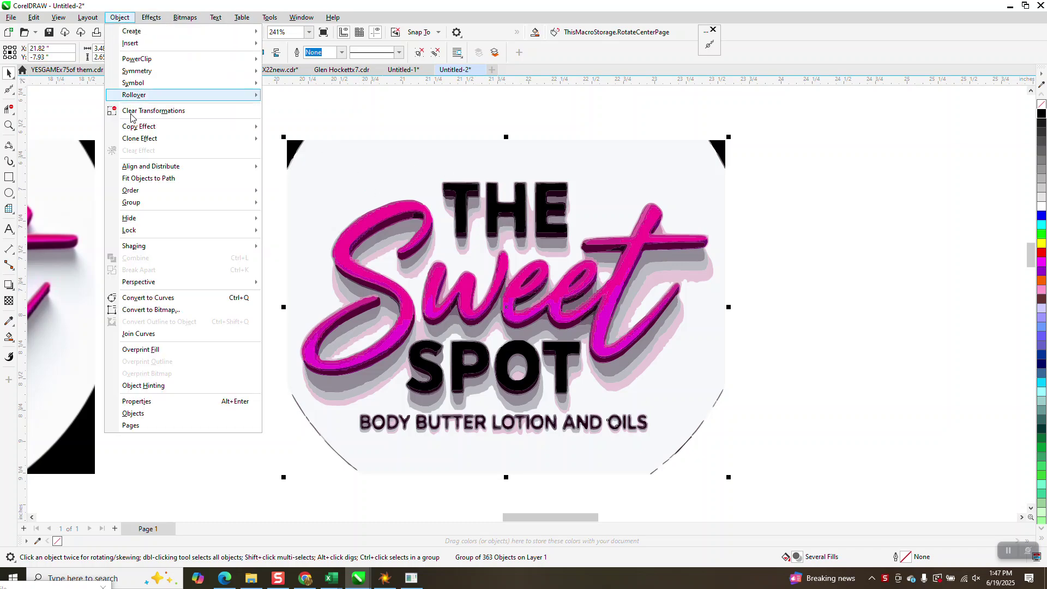
{"action": "mouse_move", "coordinate": [139, 208]}
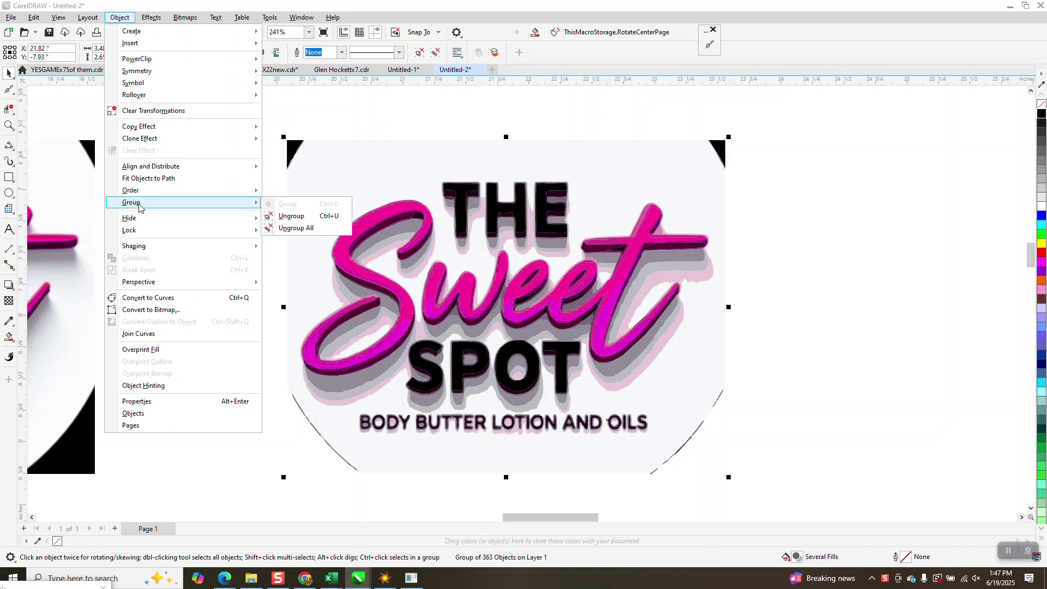
{"action": "left_click", "coordinate": [279, 217]}
{"action": "left_click", "coordinate": [325, 166]}
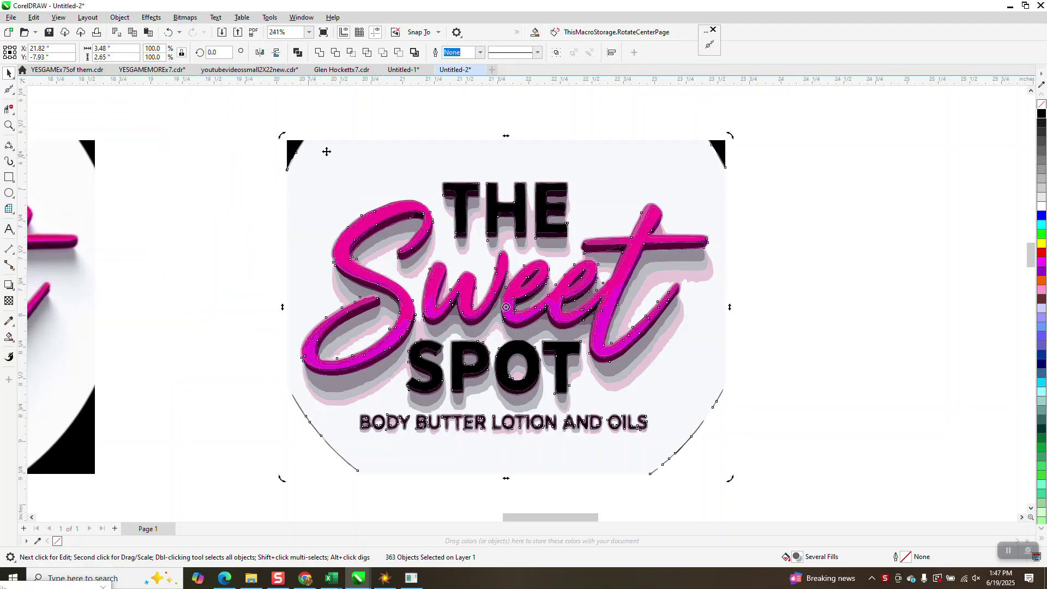
{"action": "left_click", "coordinate": [280, 150]}
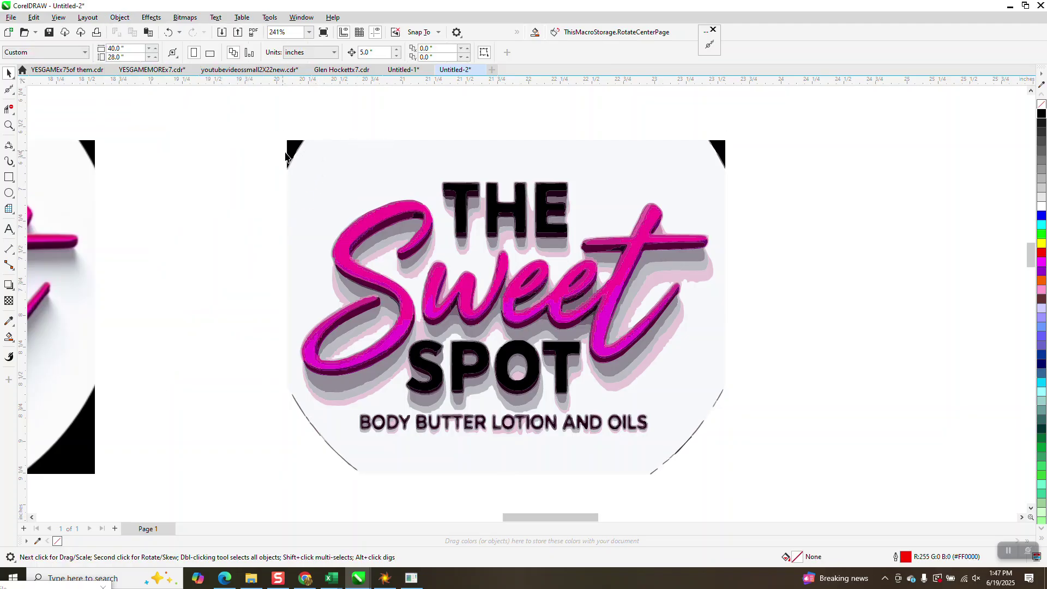
- Delete the trace's pale background, the black upper corner pieces and the thin arc fragments beside them
{"action": "left_click", "coordinate": [293, 152]}
{"action": "key", "text": "Delete"}
{"action": "left_click", "coordinate": [329, 151]}
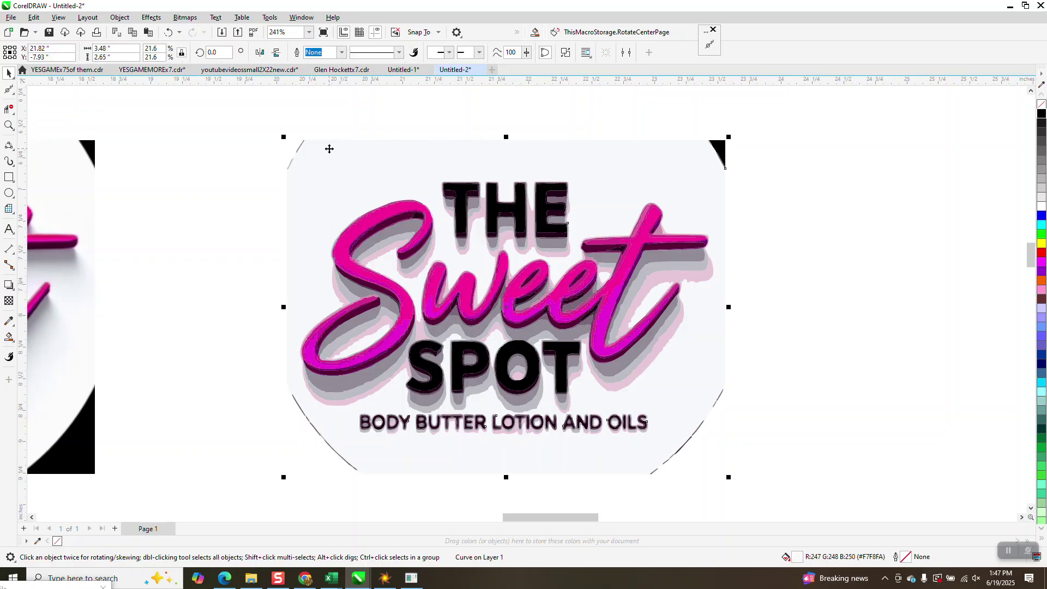
{"action": "key", "text": "Delete"}
{"action": "left_click", "coordinate": [718, 155]}
{"action": "key", "text": "Delete"}
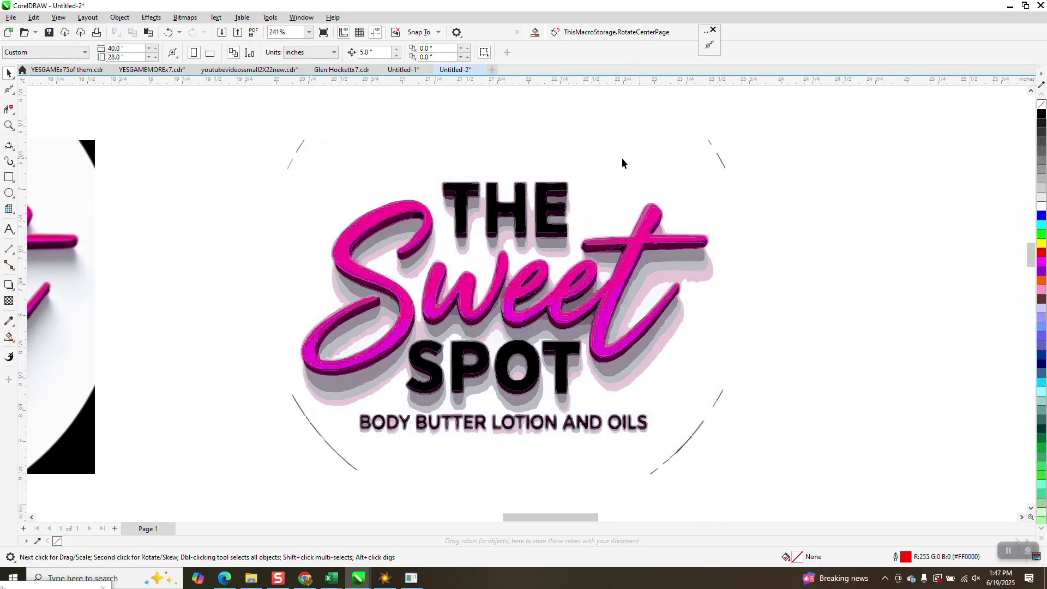
{"action": "left_click_drag", "start_coordinate": [335, 191], "coordinate": [335, 191]}
{"action": "key", "text": "Delete"}
{"action": "left_click_drag", "start_coordinate": [715, 140], "coordinate": [761, 192]}
{"action": "key", "text": "Delete"}
- Delete the shadow pieces beneath the letter E of the traced word THE
{"action": "left_click", "coordinate": [554, 245]}
{"action": "key", "text": "Delete"}
{"action": "left_click", "coordinate": [553, 250]}
{"action": "key", "text": "Delete"}
{"action": "left_click", "coordinate": [554, 250]}
{"action": "key", "text": "Delete"}
{"action": "key", "text": "Escape"}
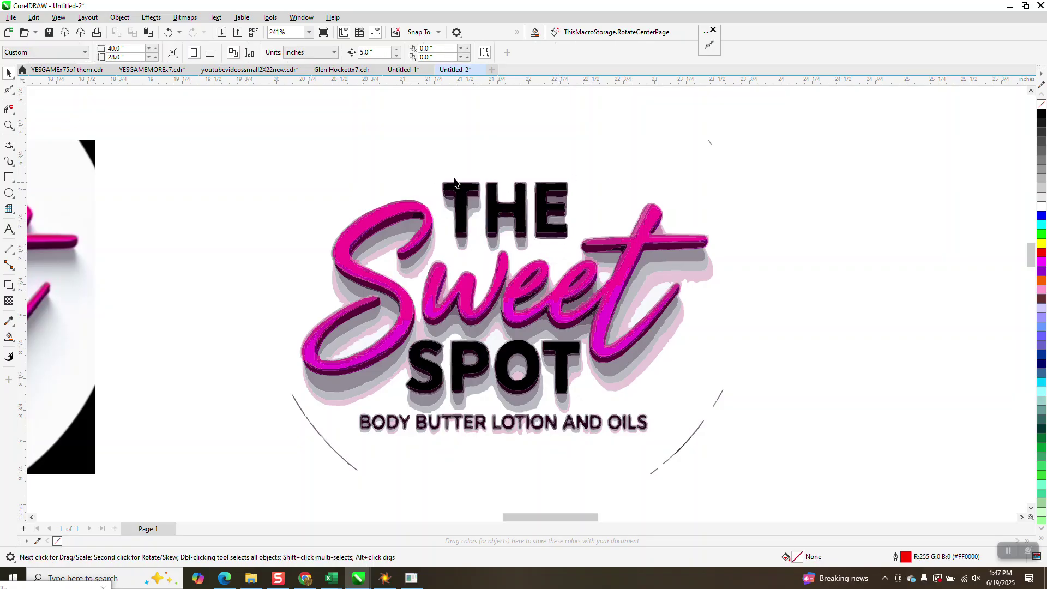
- Move the traced word THE with its shadow and the tagline BODY BUTTER LOTION AND OILS 5 inches to the right
{"action": "left_click_drag", "start_coordinate": [434, 157], "coordinate": [579, 247]}
{"action": "key", "text": "Right"}
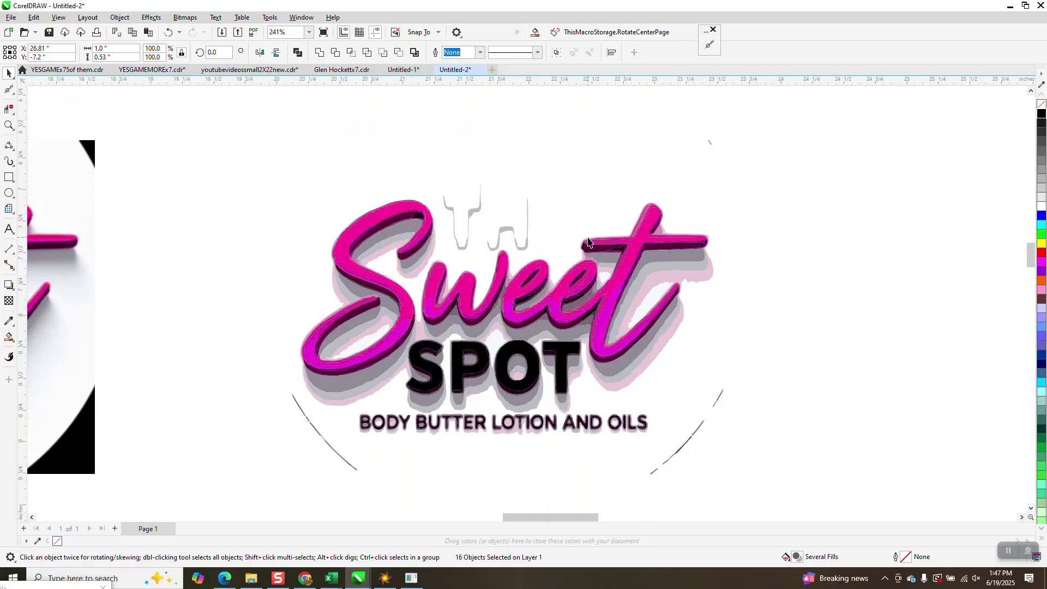
{"action": "left_click_drag", "start_coordinate": [428, 163], "coordinate": [553, 254]}
{"action": "key", "text": "Right"}
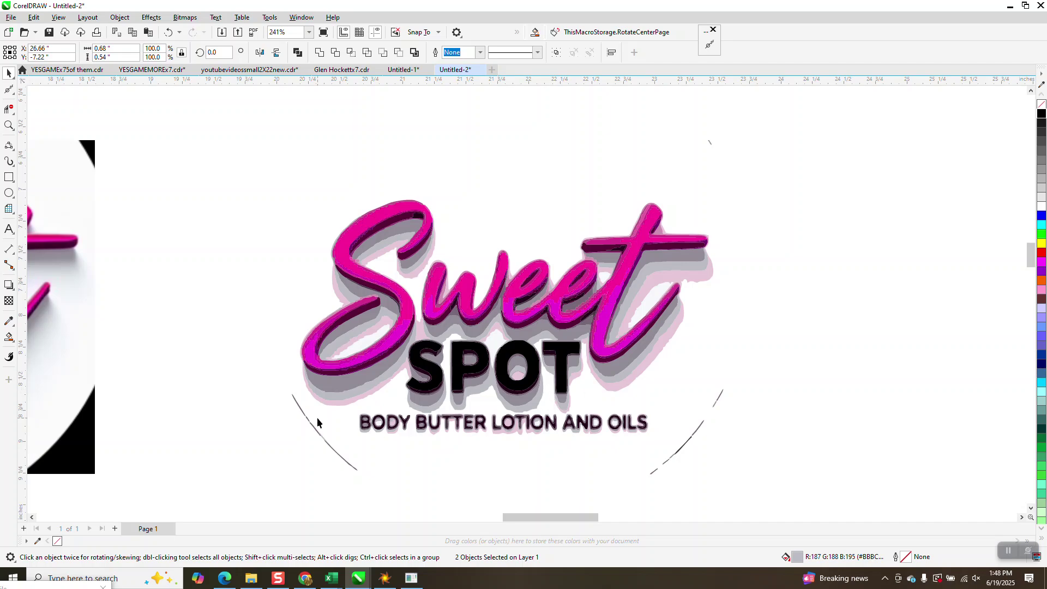
{"action": "left_click_drag", "start_coordinate": [341, 411], "coordinate": [666, 460]}
{"action": "key", "text": "Right"}
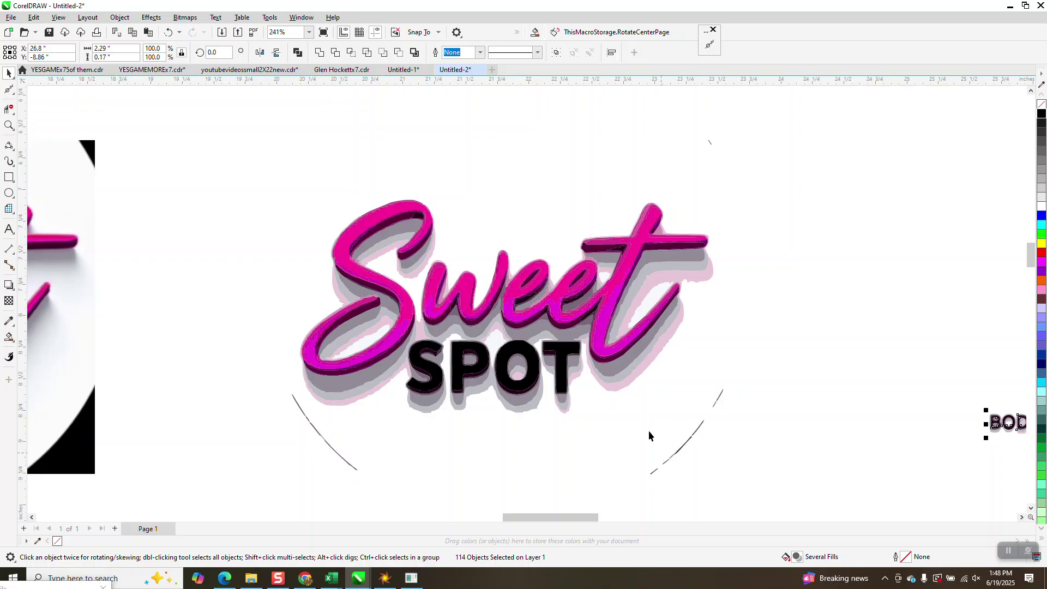
- Move the dark face pieces of the letters in the traced word SPOT 5 inches to the right, out of the artwork
{"action": "left_click", "coordinate": [437, 382]}
{"action": "key", "text": "Delete"}
{"action": "left_click", "coordinate": [476, 375]}
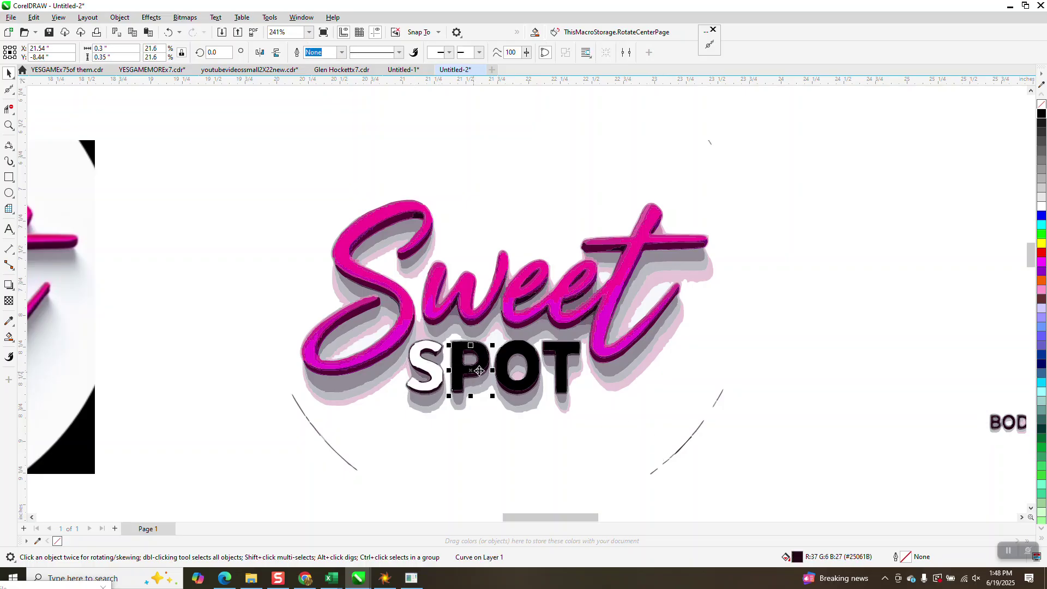
{"action": "key", "text": "Delete"}
{"action": "left_click", "coordinate": [501, 370]}
{"action": "left_click", "coordinate": [555, 363]}
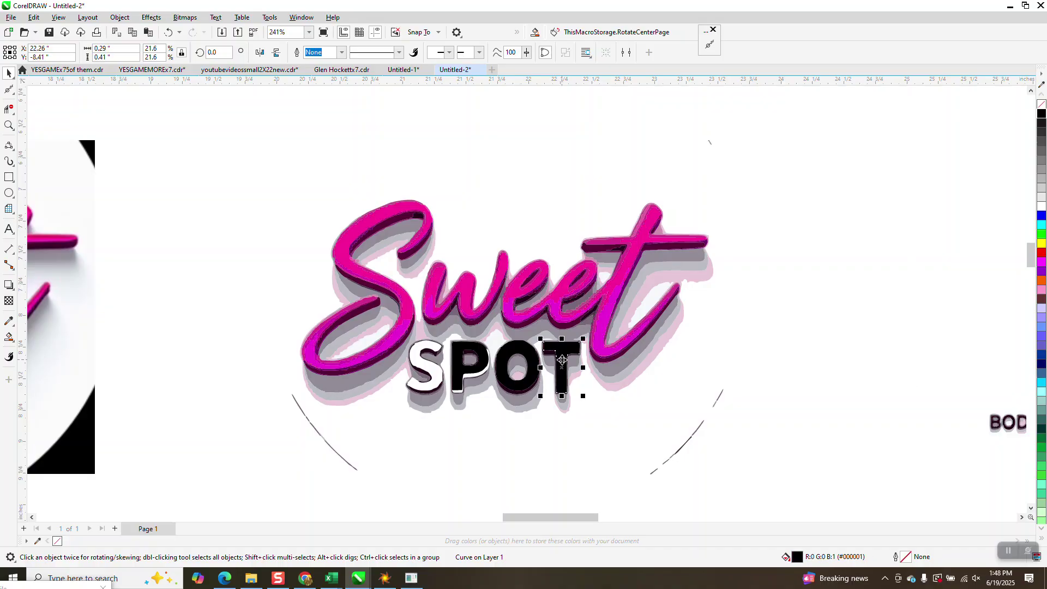
{"action": "key", "text": "Delete"}
{"action": "left_click", "coordinate": [528, 360]}
{"action": "key", "text": "Delete"}
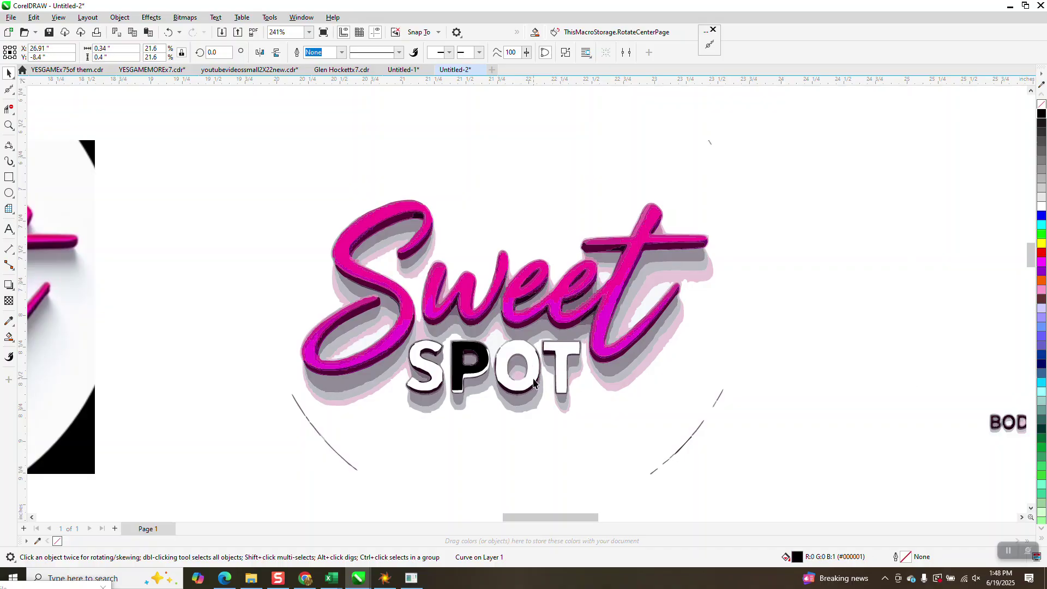
- Clear away the large grey shadow curve behind SPOT and the remaining black face of the letter P
{"action": "left_click", "coordinate": [532, 401]}
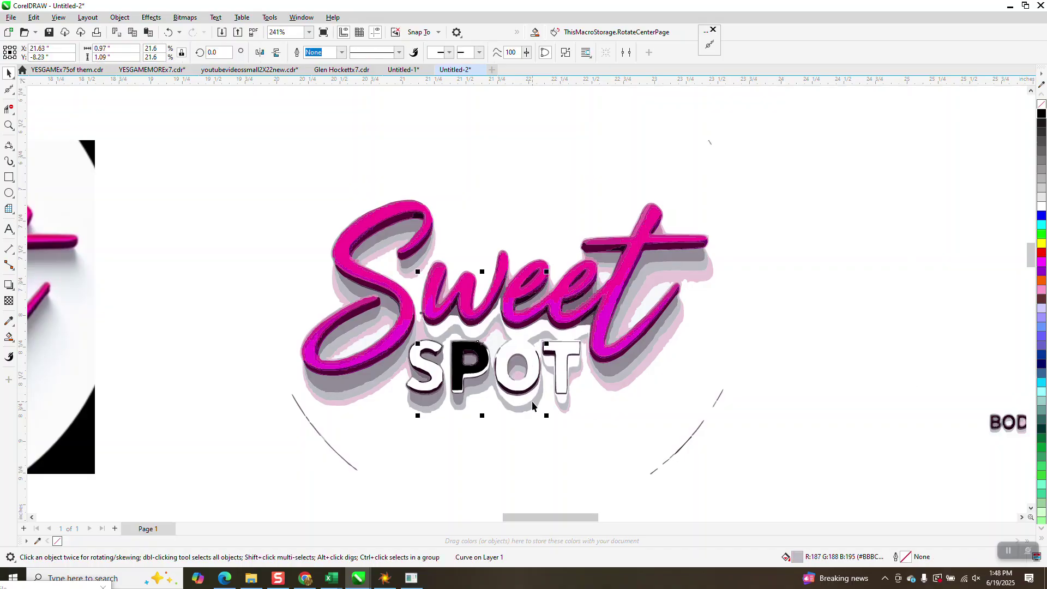
{"action": "key", "text": "Delete"}
{"action": "left_click", "coordinate": [467, 380]}
{"action": "left_click", "coordinate": [470, 367]}
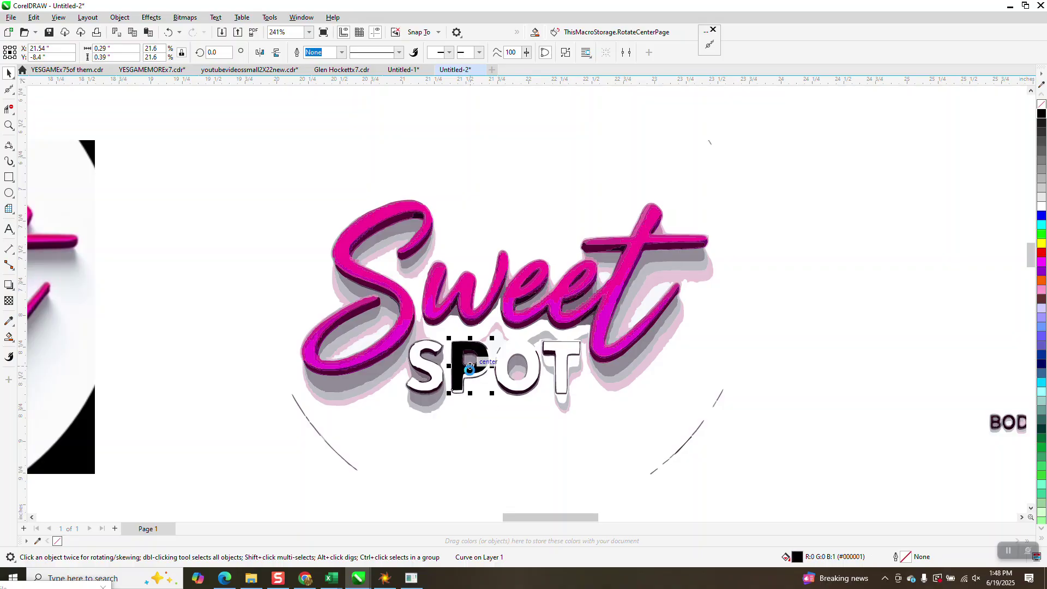
{"action": "key", "text": "Delete"}
- Clear away the small dark shadow fragments around the upper part of the letter S in SPOT
{"action": "left_click", "coordinate": [437, 355]}
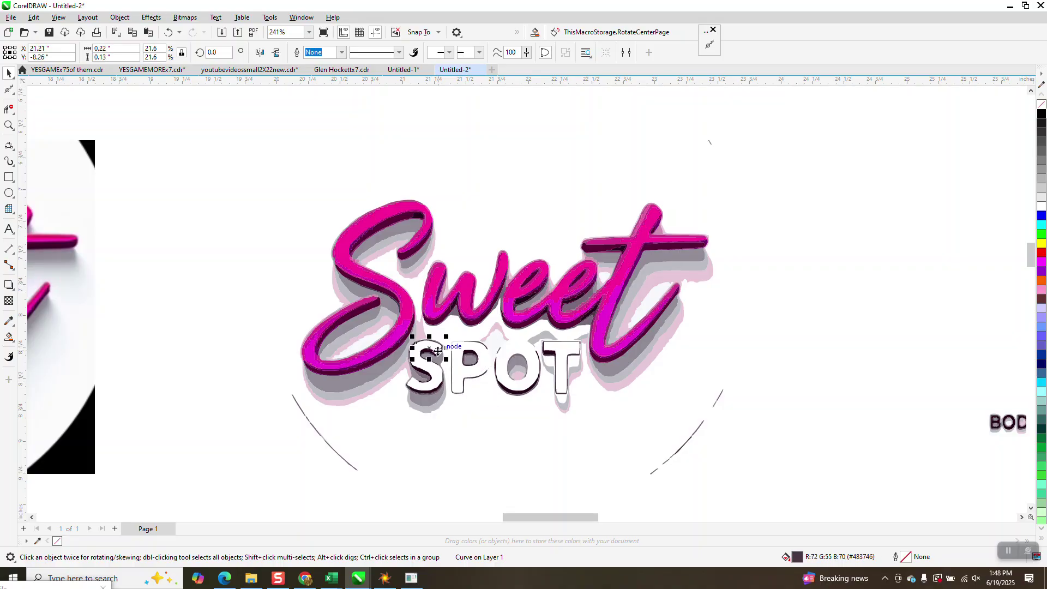
{"action": "key", "text": "Delete"}
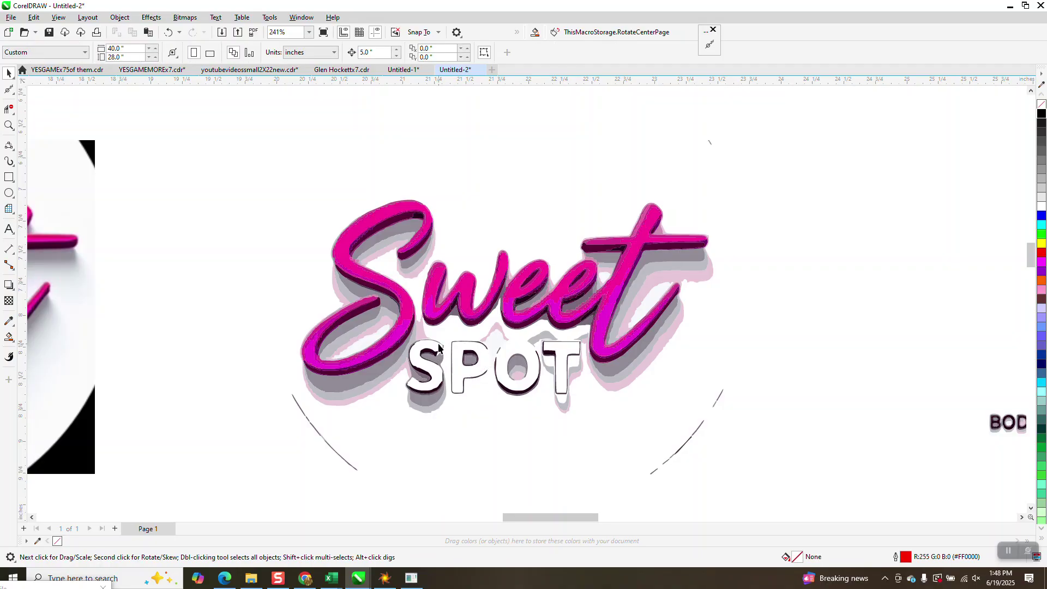
{"action": "left_click", "coordinate": [439, 347]}
{"action": "left_click", "coordinate": [433, 353]}
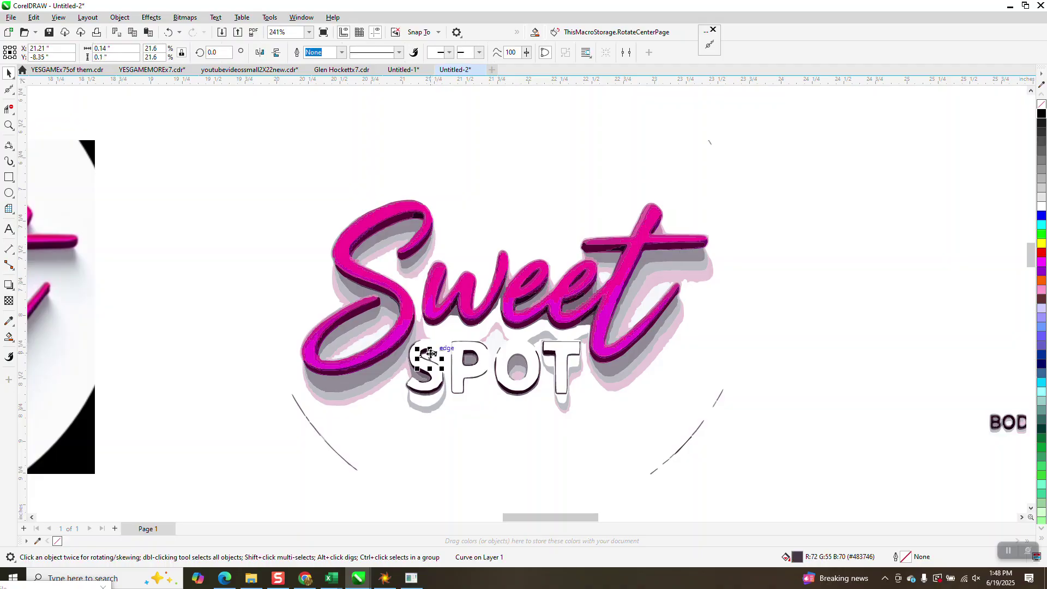
{"action": "key", "text": "Delete"}
{"action": "left_click", "coordinate": [432, 352]}
{"action": "key", "text": "Delete"}
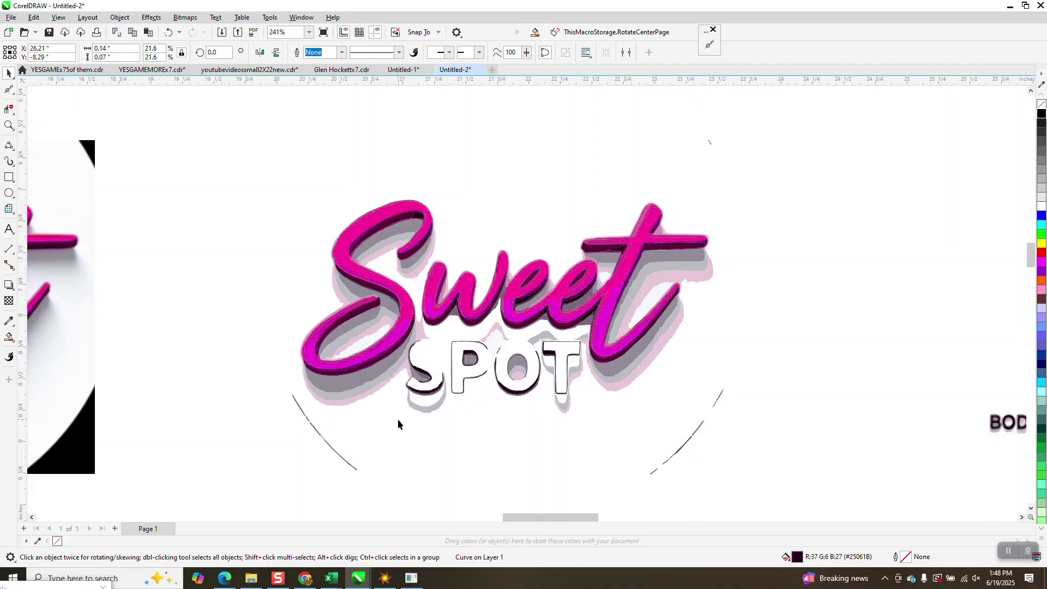
- Move the remaining SPOT outlines and the stray grey shadow pieces below the word Sweet 5 inches to the right
{"action": "left_click_drag", "start_coordinate": [406, 367], "coordinate": [569, 337]}
{"action": "key", "text": "Delete"}
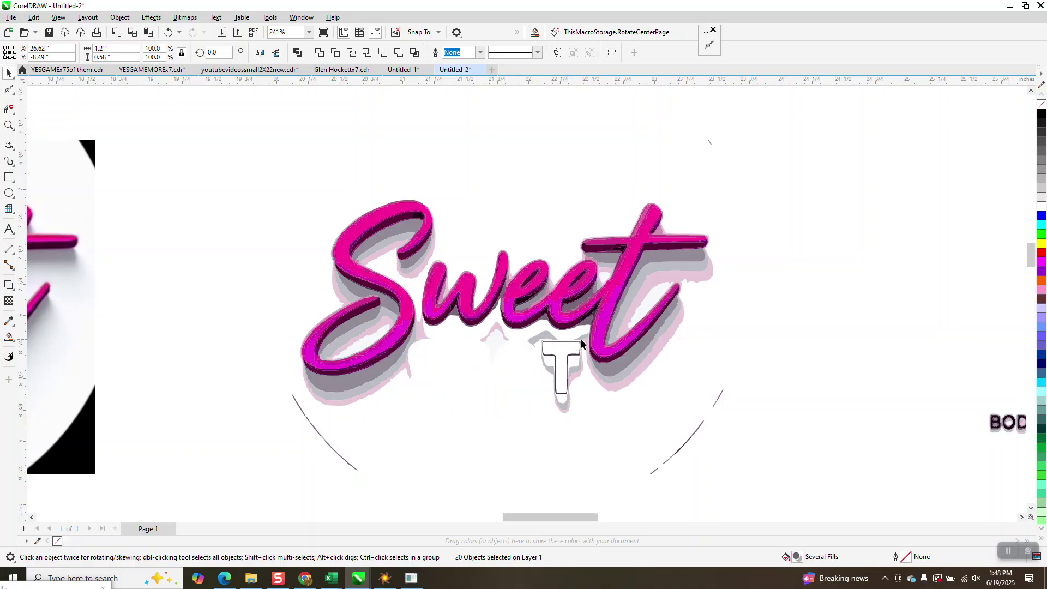
{"action": "left_click", "coordinate": [578, 339]}
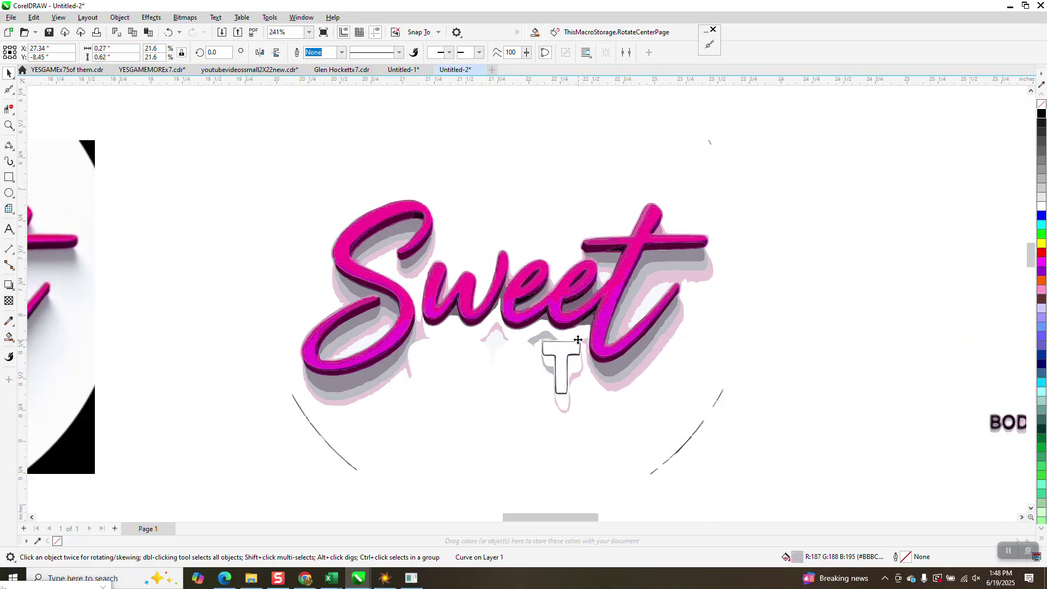
{"action": "left_click", "coordinate": [502, 332]}
{"action": "left_click", "coordinate": [507, 333]}
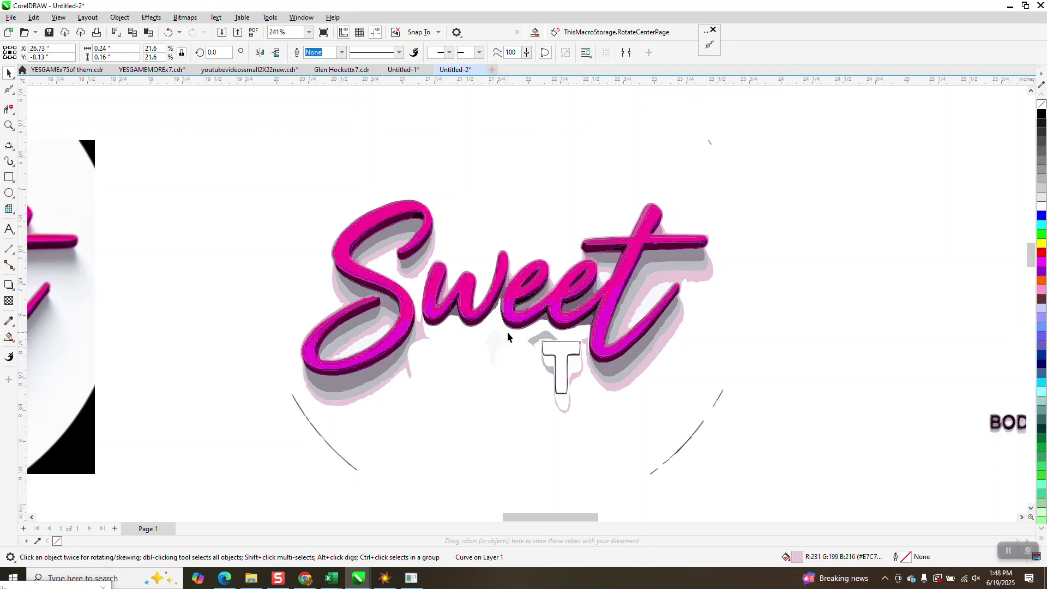
{"action": "key", "text": "Delete"}
{"action": "left_click", "coordinate": [537, 339]}
{"action": "left_click_drag", "start_coordinate": [588, 418], "coordinate": [590, 421]}
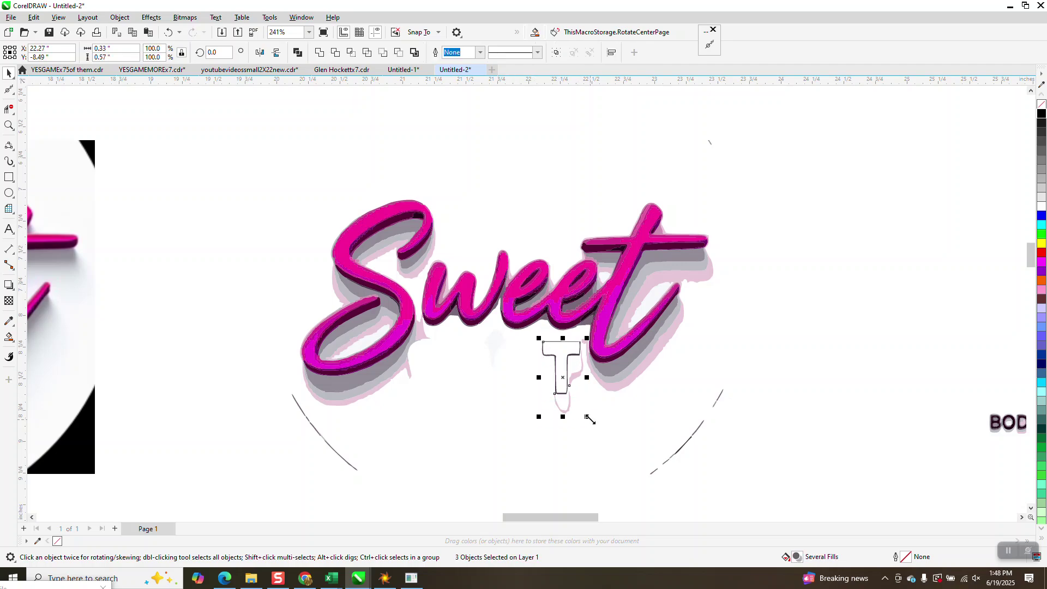
{"action": "key", "text": "Delete"}
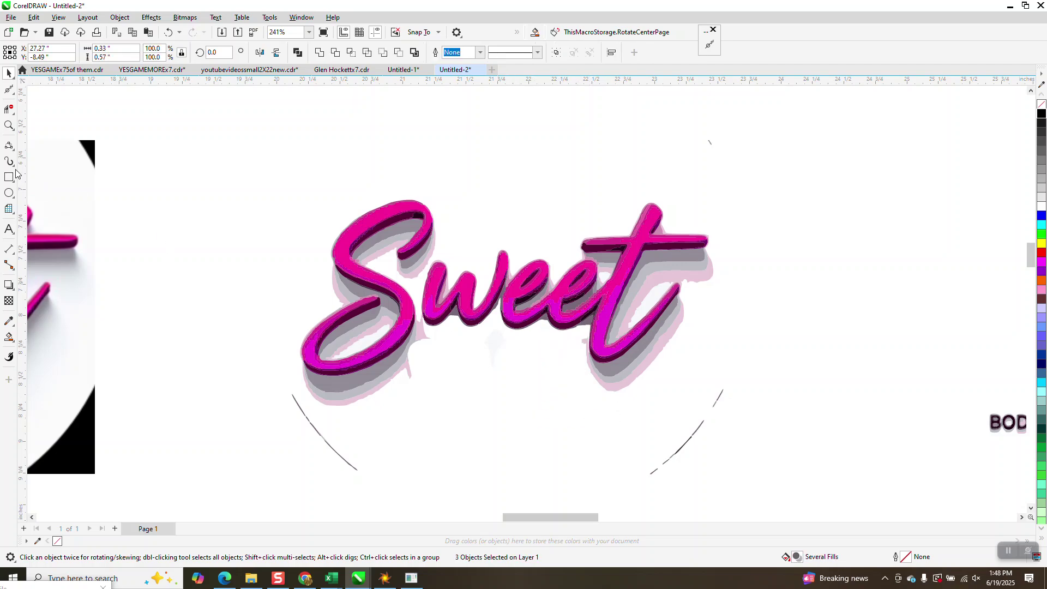
- Move the shadow pieces around the lower loop of the S and the pale pink fragment between S and w 5 inches right
{"action": "left_click", "coordinate": [8, 125]}
{"action": "left_click_drag", "start_coordinate": [353, 261], "coordinate": [397, 303]}
{"action": "scroll", "coordinate": [420, 275], "scroll_direction": "down", "scroll_amount": 5}
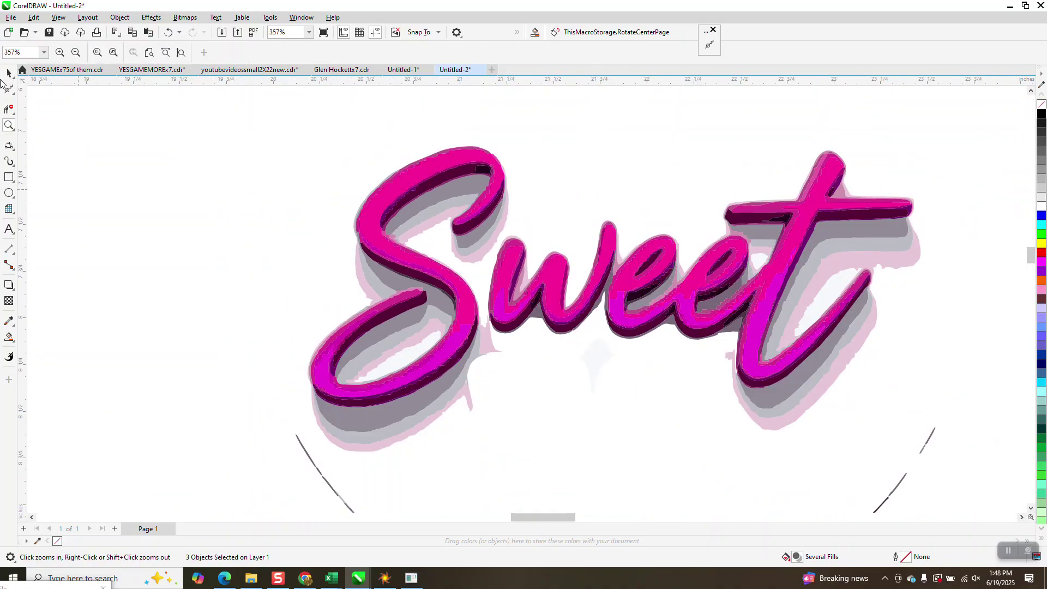
{"action": "left_click", "coordinate": [8, 72]}
{"action": "left_click", "coordinate": [212, 178]}
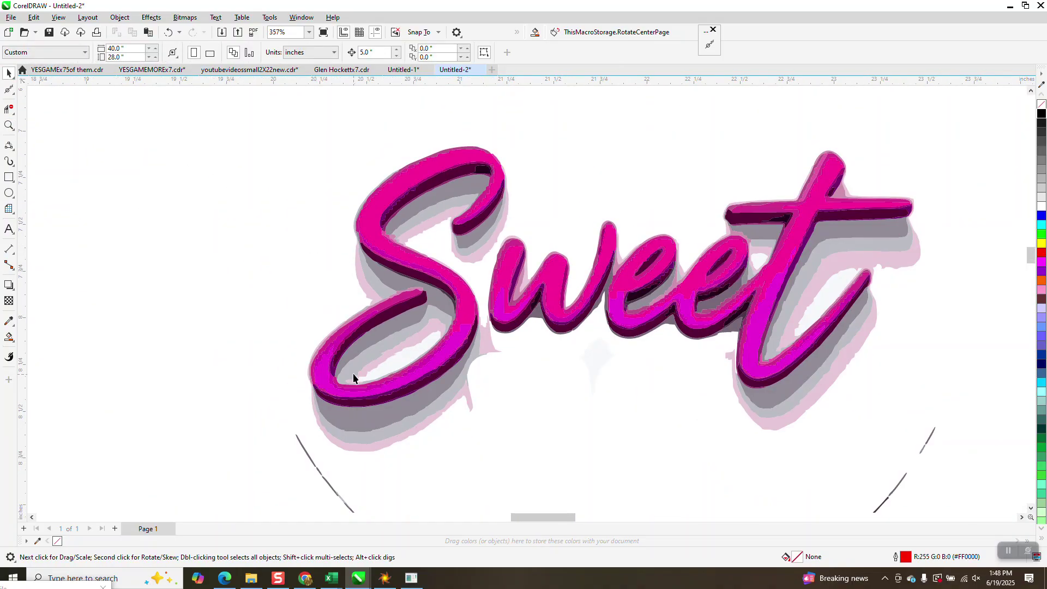
{"action": "left_click", "coordinate": [372, 289]}
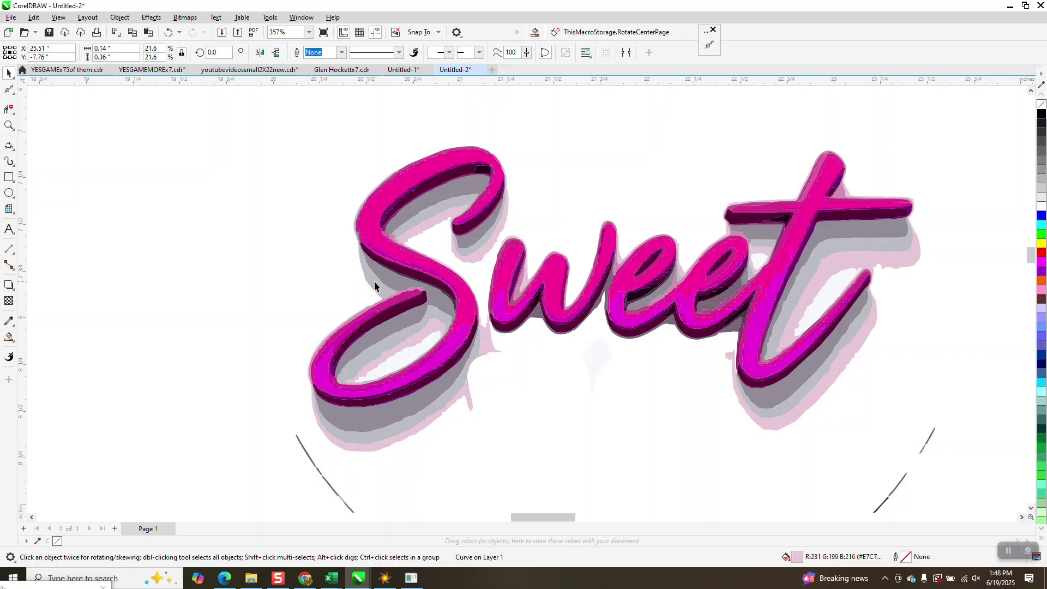
{"action": "left_click", "coordinate": [419, 310]}
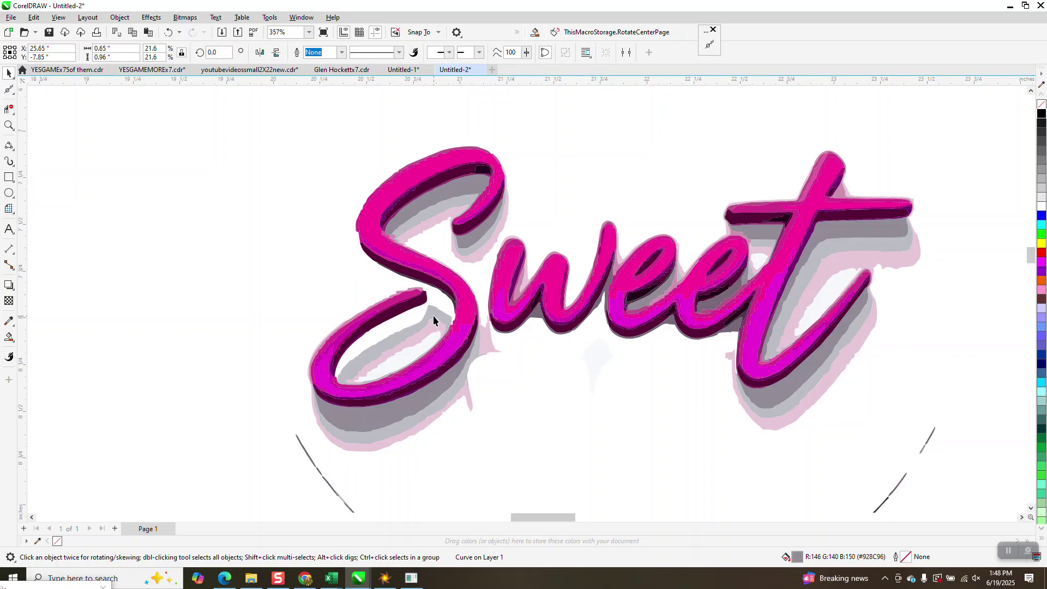
{"action": "left_click", "coordinate": [490, 349]}
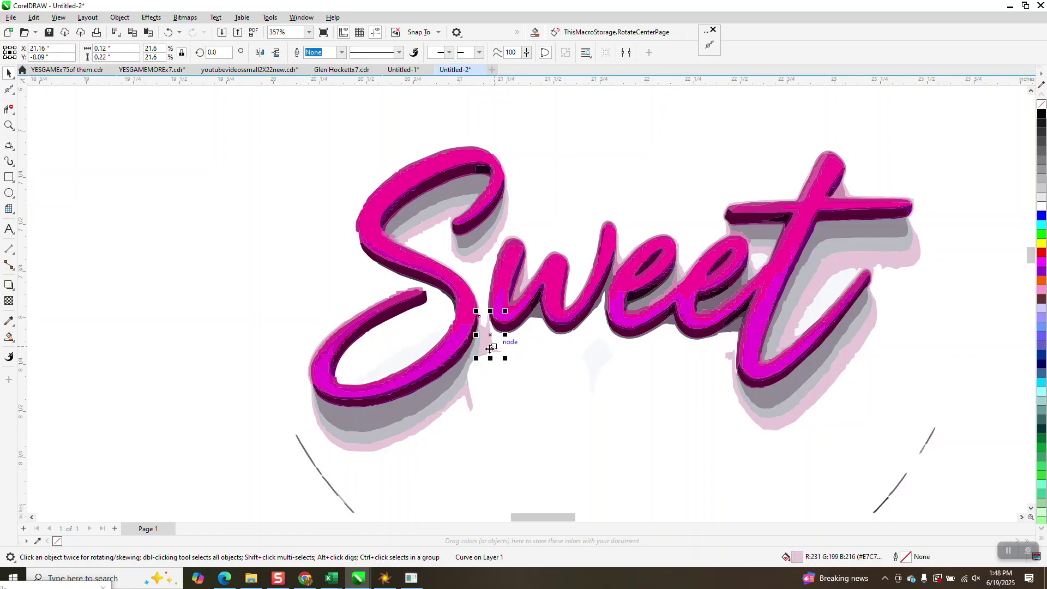
{"action": "key", "text": "shift+Right"}
- Move the grey shadow bands and the pale pink shadow edge beneath the S 5 inches to the right
{"action": "left_click", "coordinate": [463, 381]}
{"action": "key", "text": "shift+Right"}
{"action": "left_click", "coordinate": [460, 366]}
{"action": "key", "text": "shift+Right"}
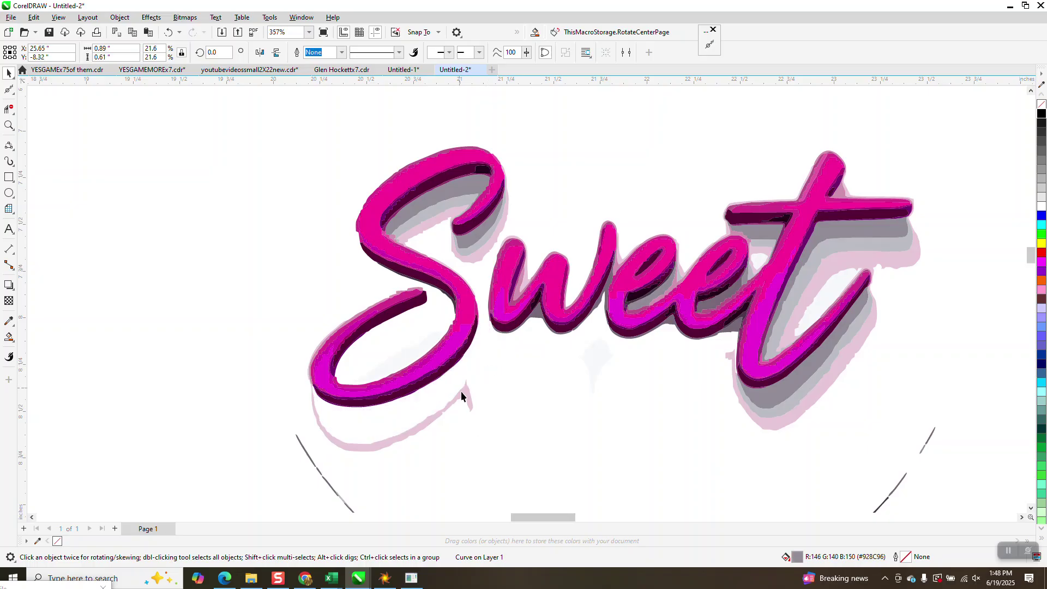
{"action": "left_click", "coordinate": [466, 393]}
{"action": "key", "text": "Delete"}
- Move the grey and pale pink shadow pieces in and around the letter w 5 inches to the right
{"action": "left_click", "coordinate": [540, 314]}
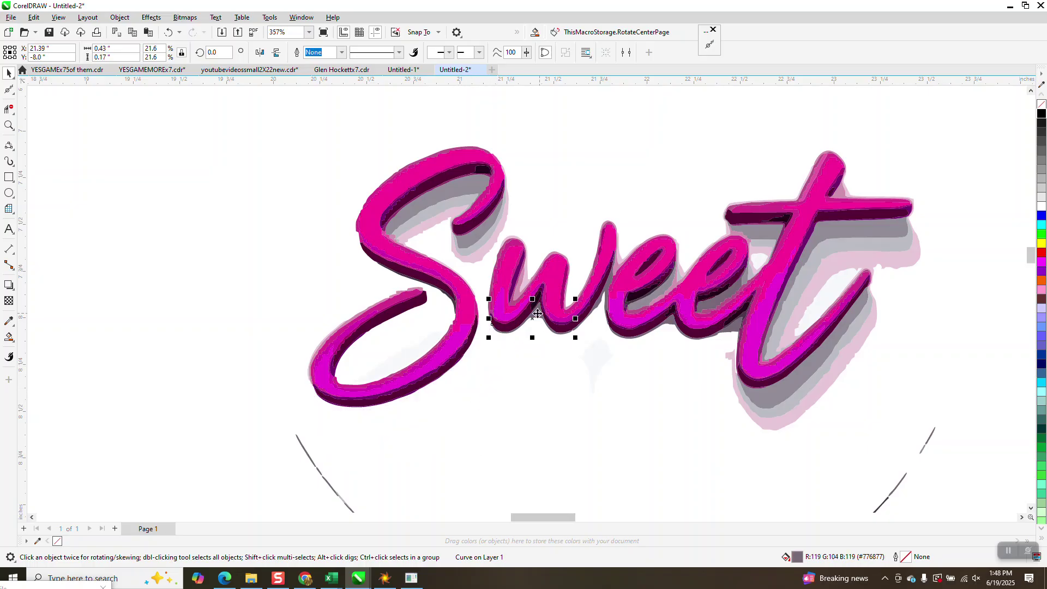
{"action": "key", "text": "shift+Right"}
{"action": "left_click", "coordinate": [525, 278]}
{"action": "key", "text": "shift+Right"}
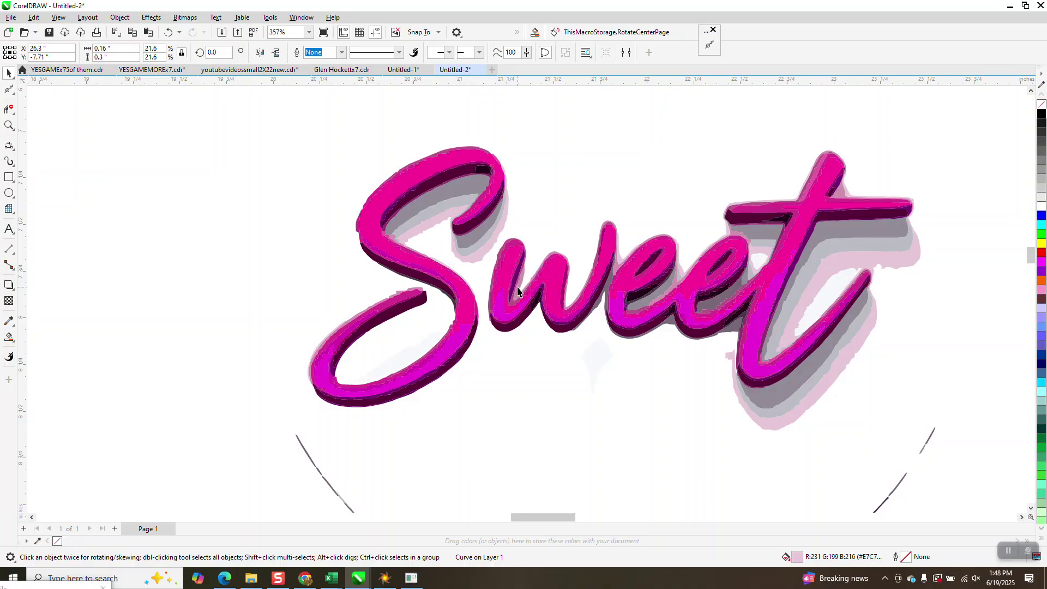
{"action": "left_click", "coordinate": [517, 290]}
{"action": "key", "text": "shift+Right"}
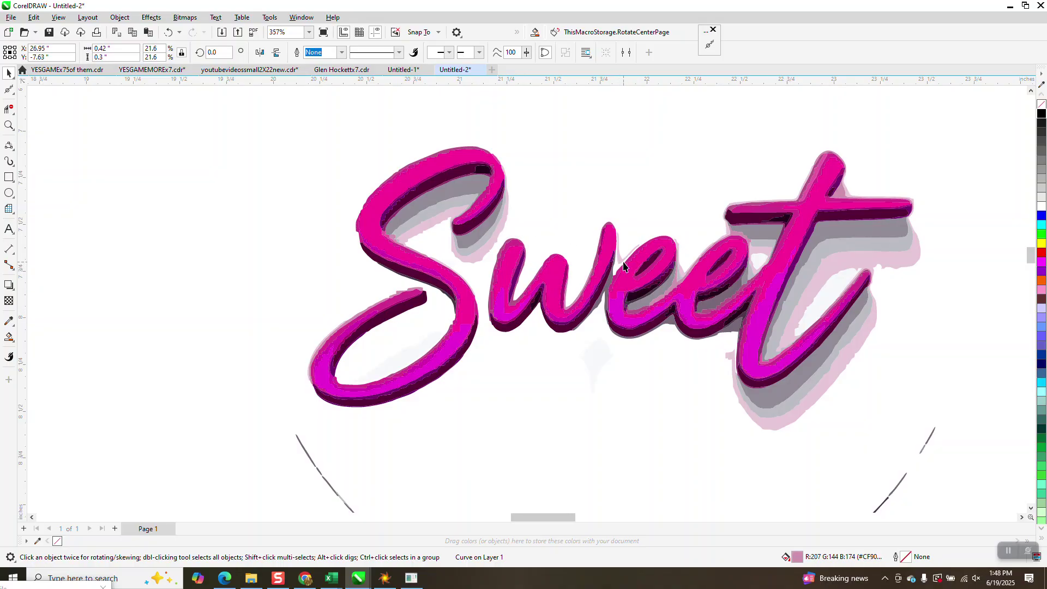
- Move the grey shadow pieces beside and inside the lower opening of the first e 5 inches to the right
{"action": "left_click", "coordinate": [610, 284]}
{"action": "left_click", "coordinate": [644, 299]}
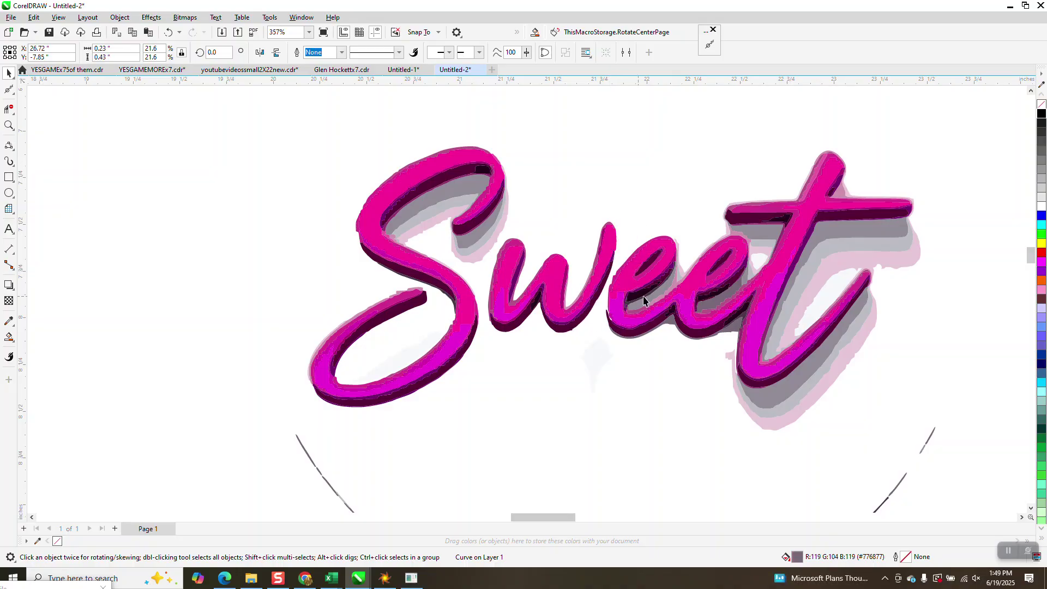
{"action": "left_click", "coordinate": [643, 297]}
{"action": "key", "text": "shift+Right"}
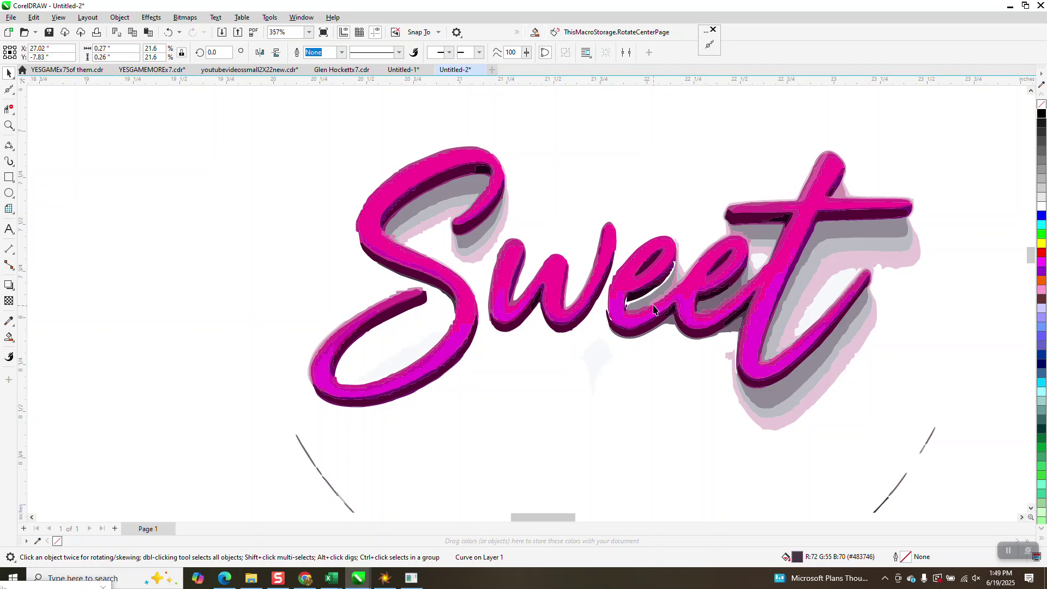
{"action": "left_click", "coordinate": [670, 288], "text": "alt"}
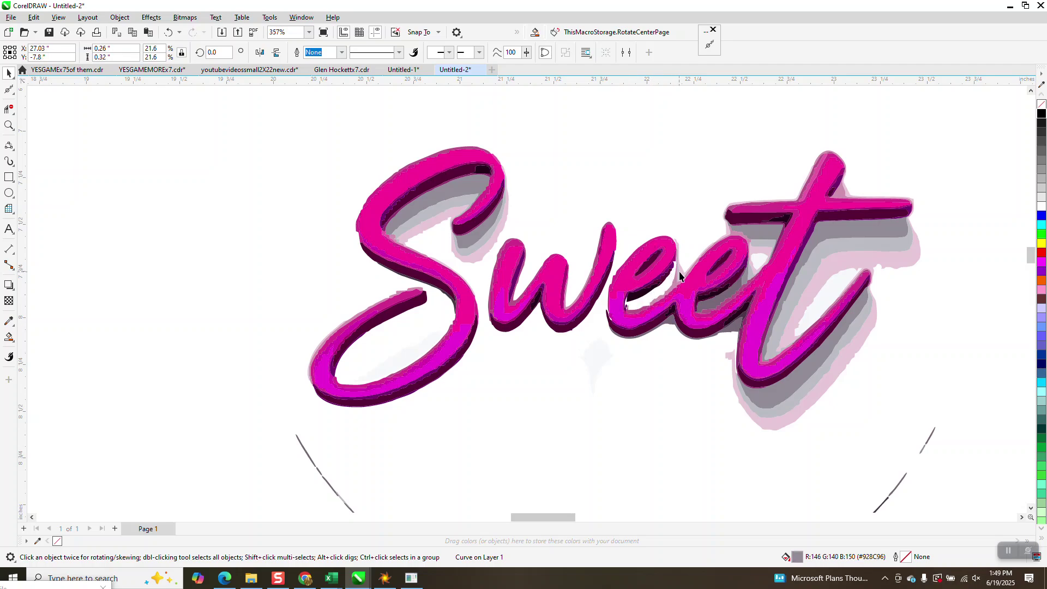
- Move the pink shadow pieces between the two e's and the grey shadow under the second e 5 inches to the right
{"action": "left_click", "coordinate": [684, 266], "text": "alt"}
{"action": "left_click", "coordinate": [679, 269]}
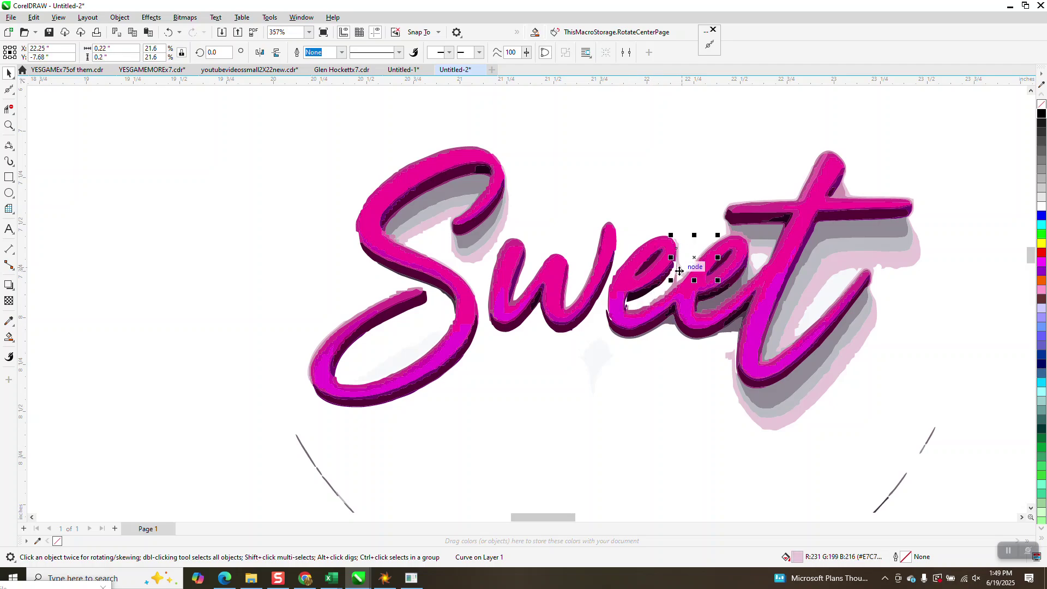
{"action": "key", "text": "Delete"}
{"action": "left_click", "coordinate": [678, 276]}
{"action": "key", "text": "Delete"}
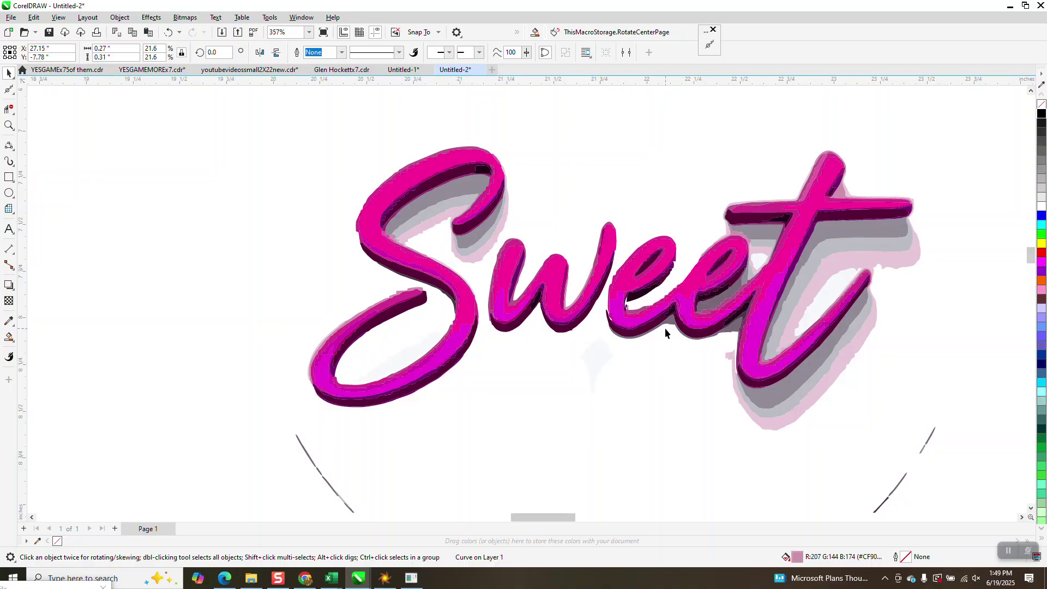
{"action": "left_click", "coordinate": [717, 304], "text": "alt"}
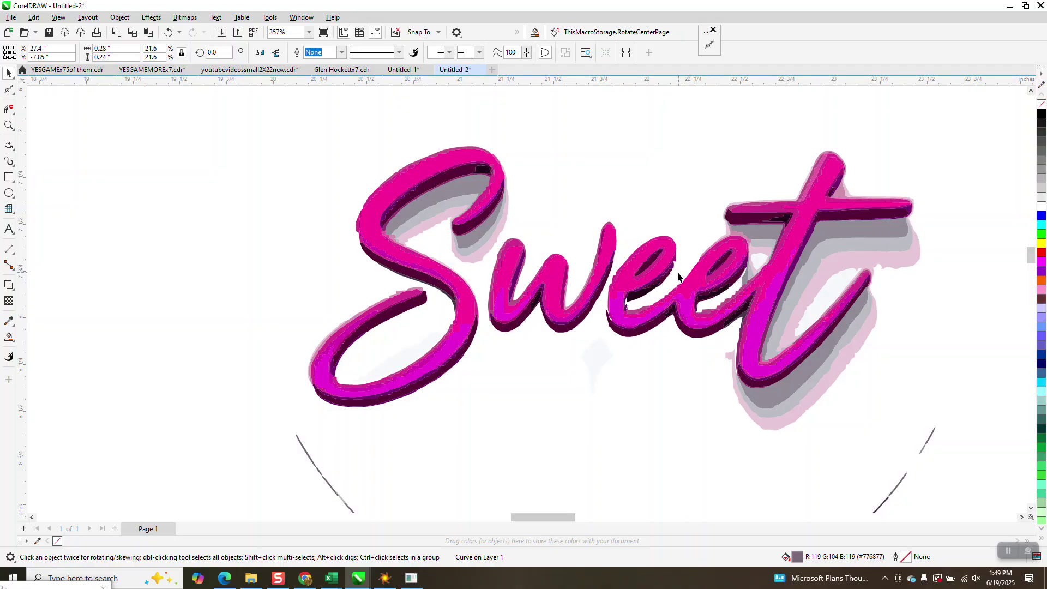
- Move the pale pink and grey shadows around and inside the upper curve of the S 5 inches to the right
{"action": "left_click", "coordinate": [489, 243], "text": "alt"}
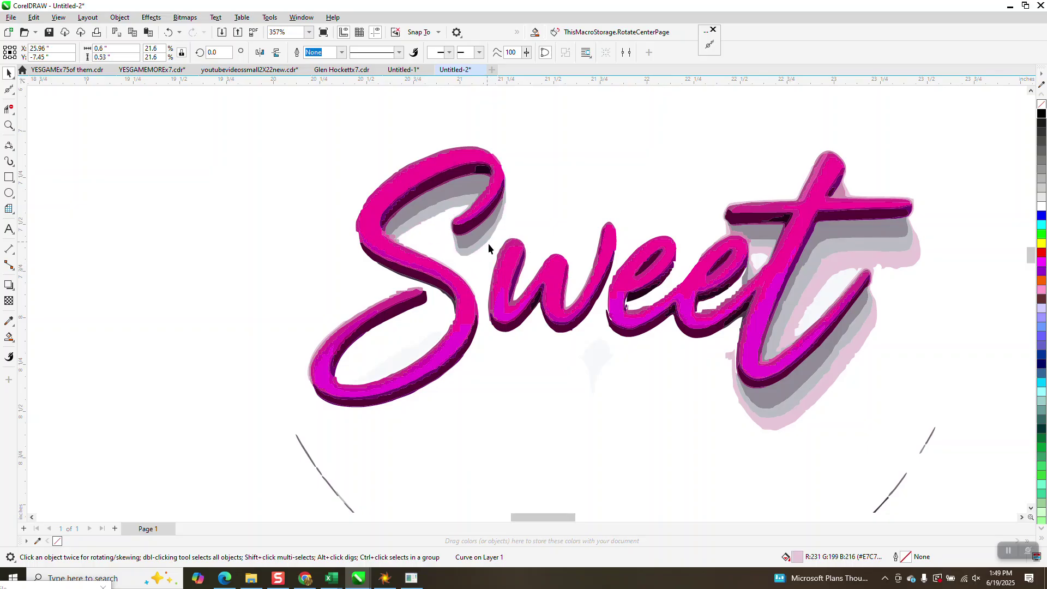
{"action": "left_click", "coordinate": [478, 235]}
{"action": "key", "text": "Delete"}
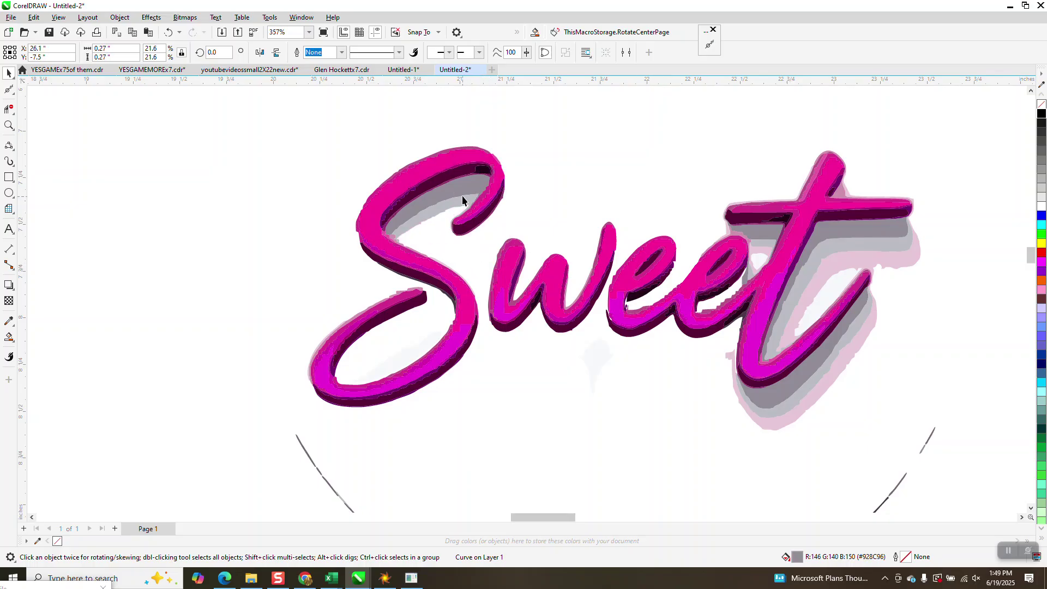
{"action": "left_click", "coordinate": [459, 201]}
{"action": "key", "text": "Delete"}
{"action": "left_click", "coordinate": [459, 187]}
{"action": "key", "text": "Delete"}
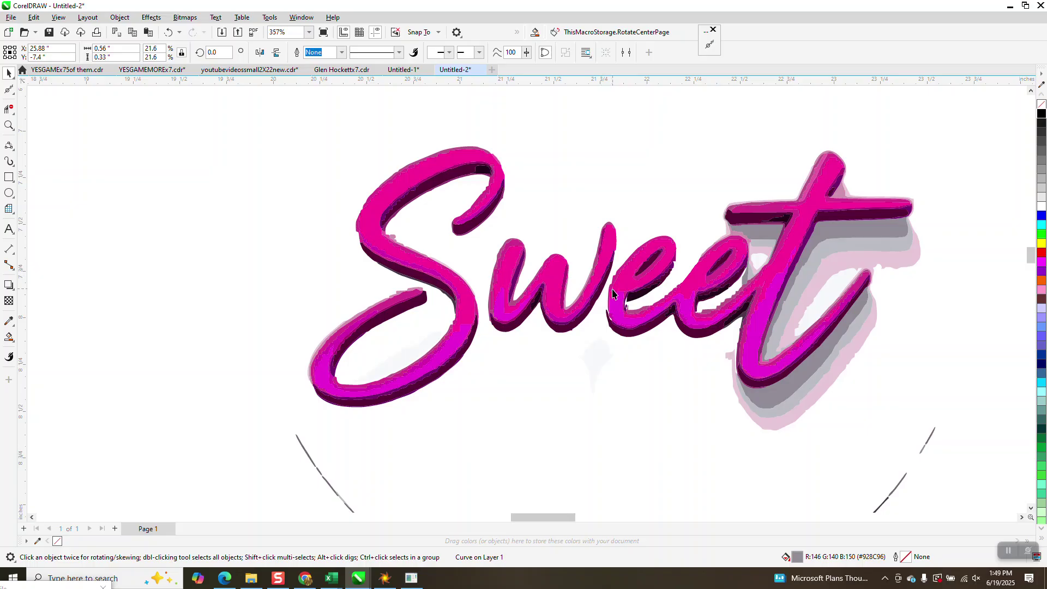
- Move the dark fills inside the eyes of both e's 5 inches to the right to open the counters
{"action": "left_click", "coordinate": [648, 270], "text": "alt"}
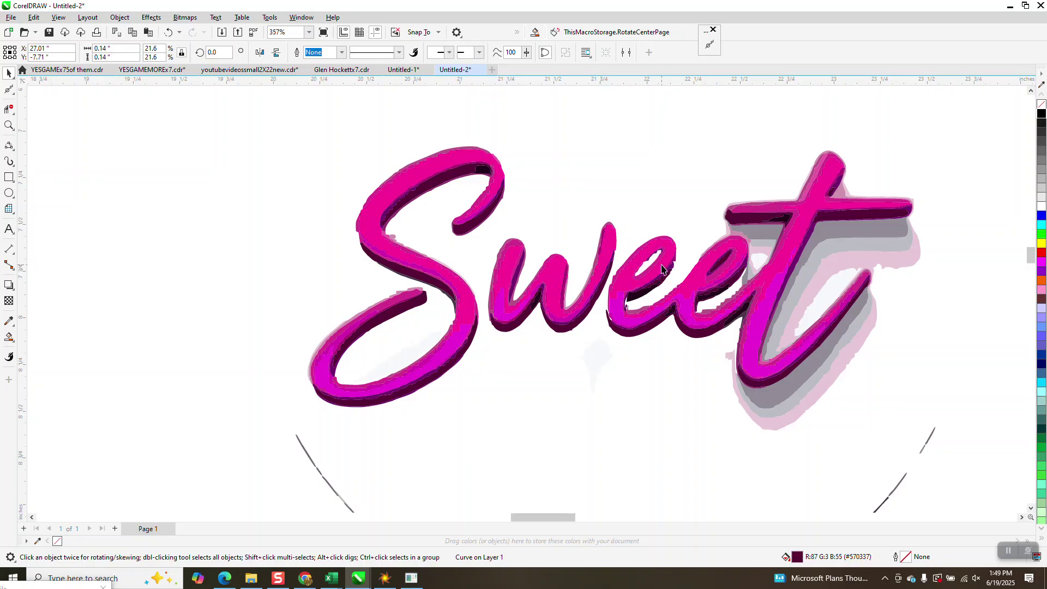
{"action": "left_click", "coordinate": [722, 260], "text": "alt"}
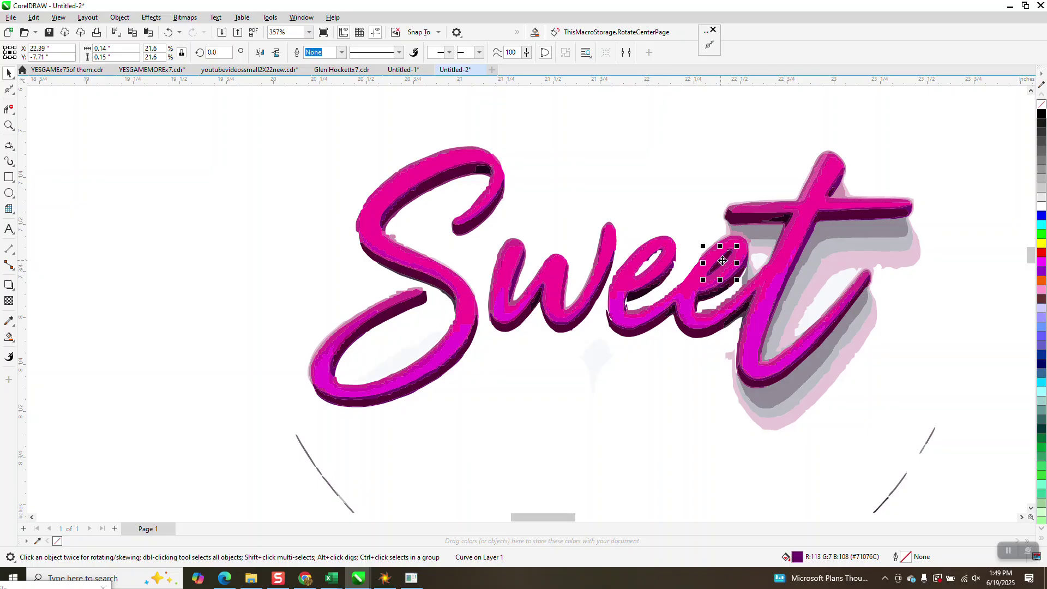
{"action": "left_click", "coordinate": [745, 264], "text": "alt"}
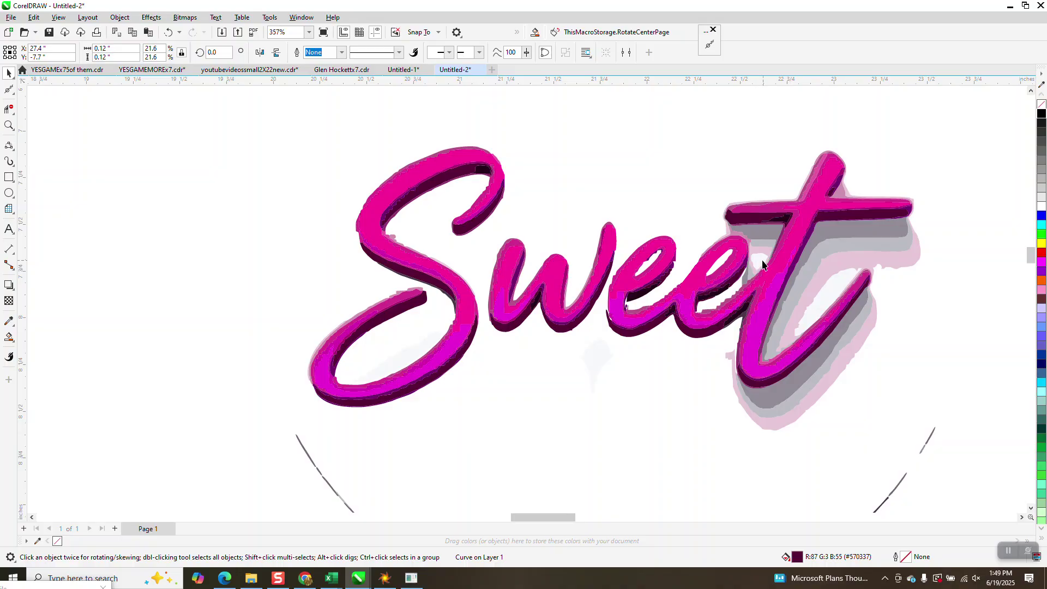
- Clear the grey and pale pink shadow pieces between the second e and the t, below the crossbar
{"action": "left_click", "coordinate": [758, 243], "text": "alt"}
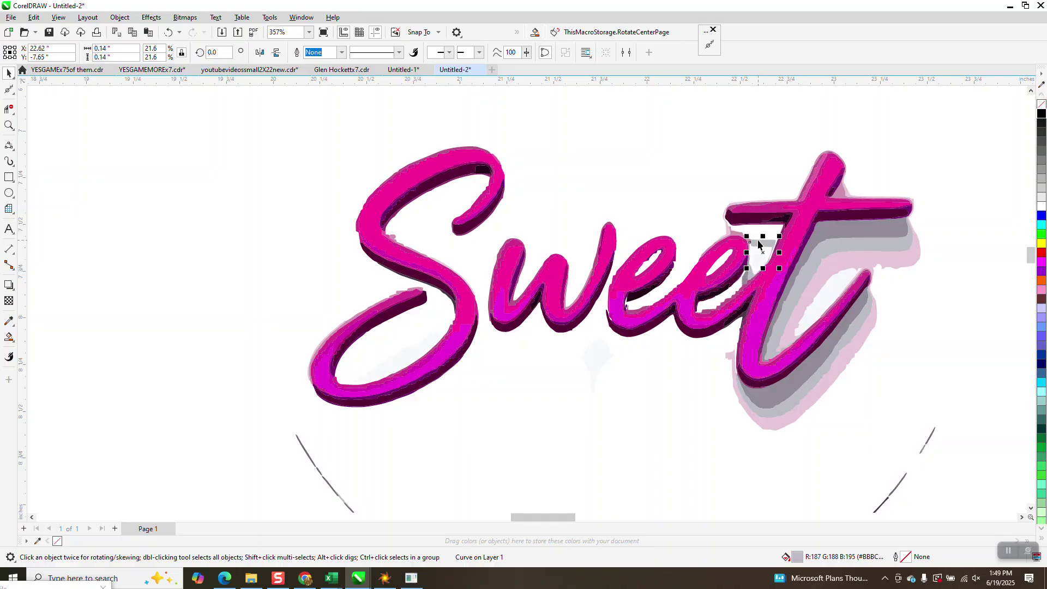
{"action": "left_click", "coordinate": [731, 231], "text": "alt"}
{"action": "left_click", "coordinate": [727, 224]}
{"action": "key", "text": "Delete"}
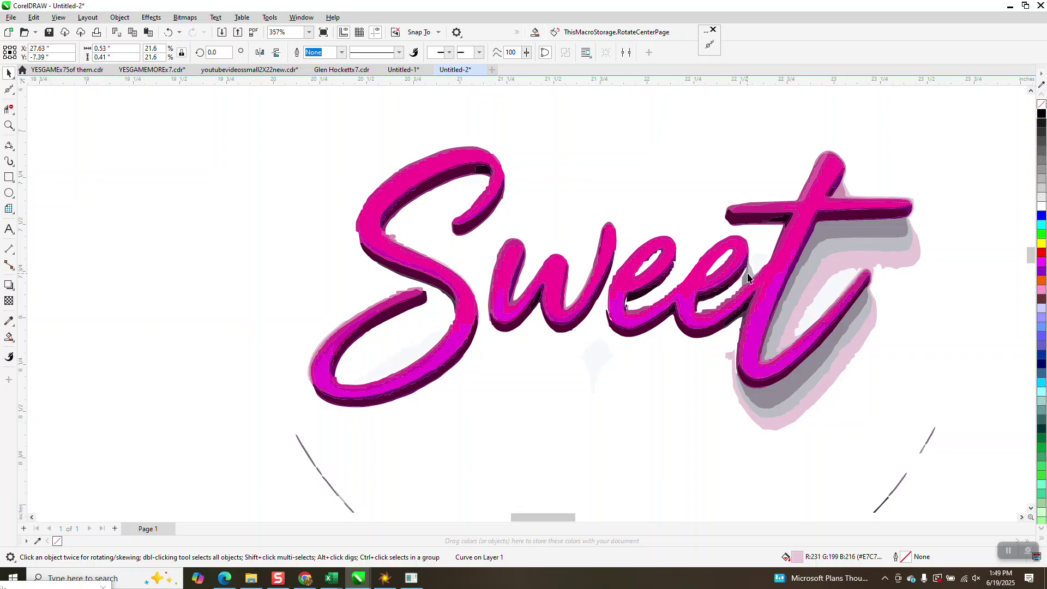
{"action": "left_click", "coordinate": [749, 274]}
{"action": "key", "text": "Delete"}
{"action": "left_click", "coordinate": [744, 265], "text": "alt"}
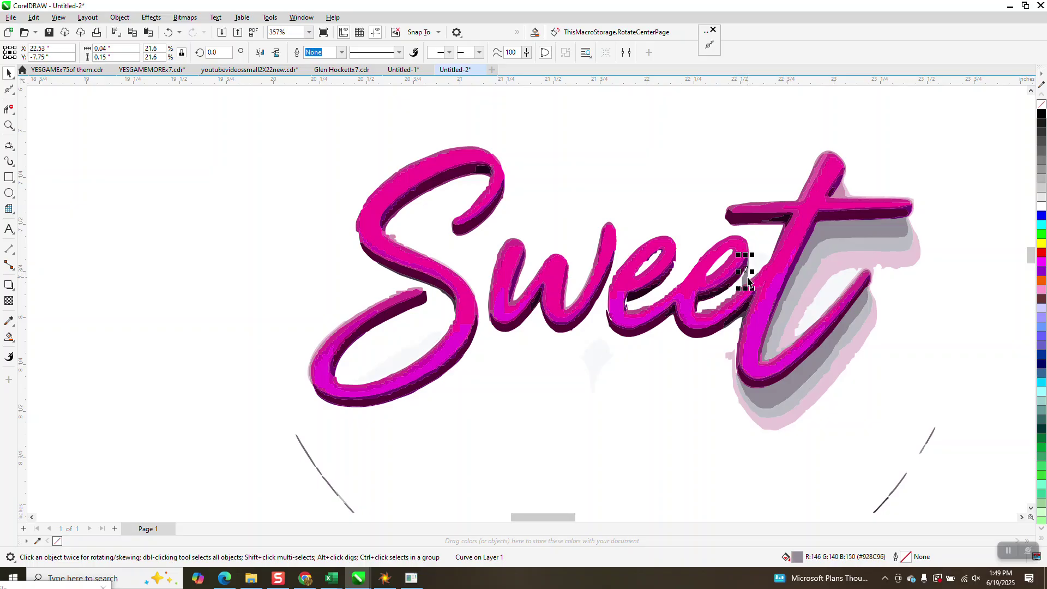
- Move the dark grey shadow under the t's crossbar and the pink shadow beside its upper stem 5 inches to the right
{"action": "left_click", "coordinate": [852, 230]}
{"action": "key", "text": "Delete"}
{"action": "left_click", "coordinate": [842, 192]}
{"action": "key", "text": "Delete"}
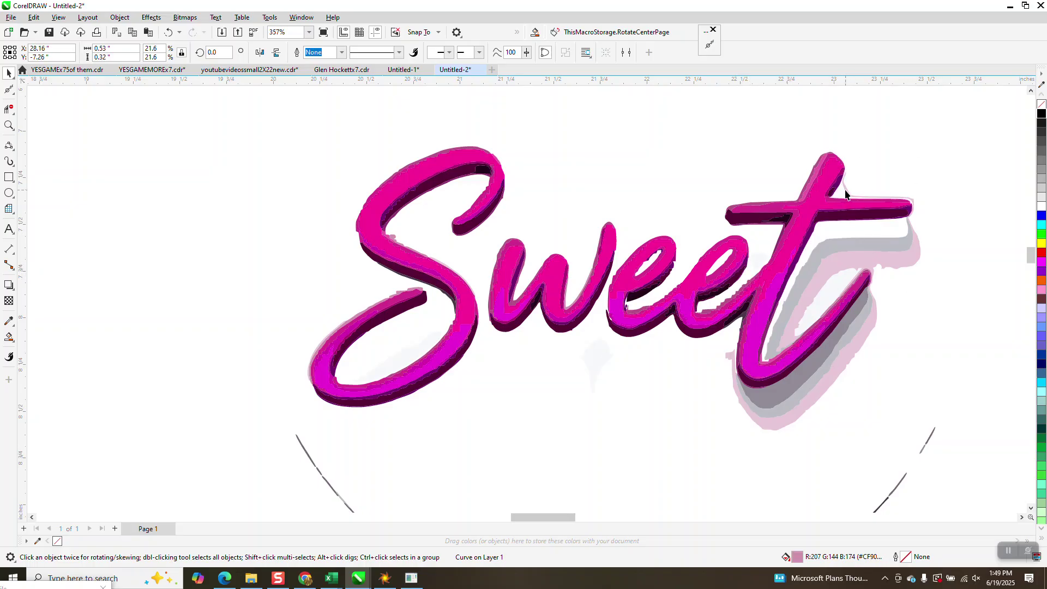
{"action": "key", "text": "Delete"}
- Move the remaining shadows and dark underside of the t's lower curve, plus the magenta sliver under the second e, 5 inches right
{"action": "left_click", "coordinate": [872, 279], "text": "alt"}
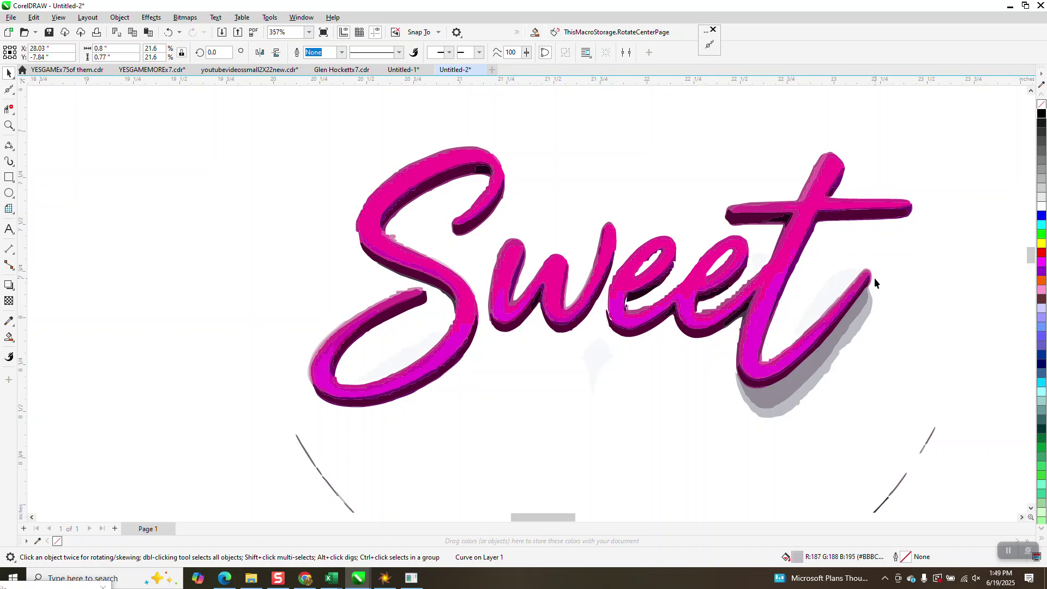
{"action": "key", "text": "Delete"}
{"action": "left_click", "coordinate": [861, 309], "text": "alt"}
{"action": "key", "text": "Delete"}
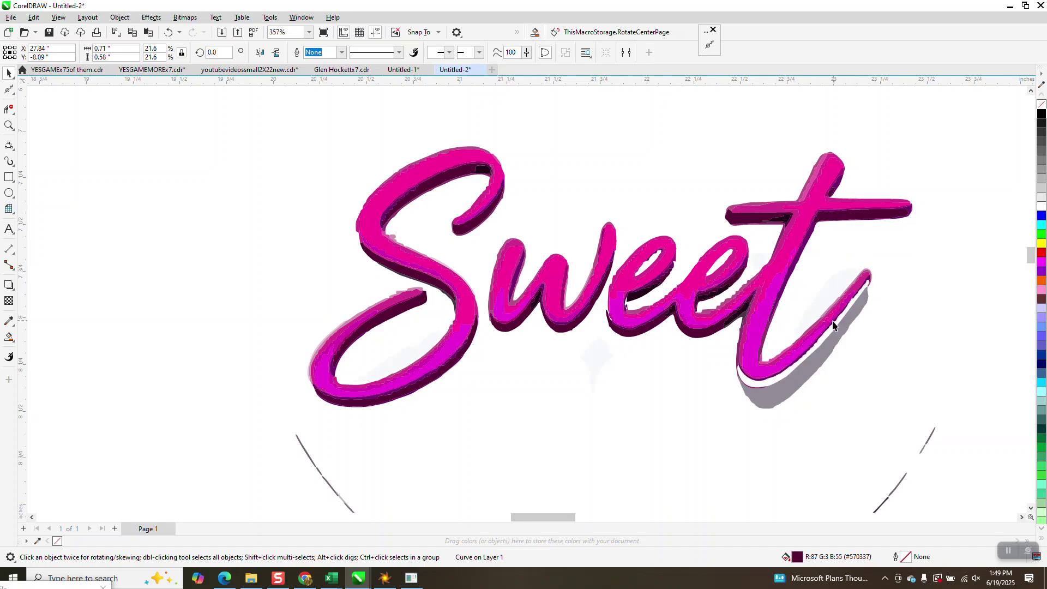
{"action": "left_click", "coordinate": [740, 323], "text": "alt"}
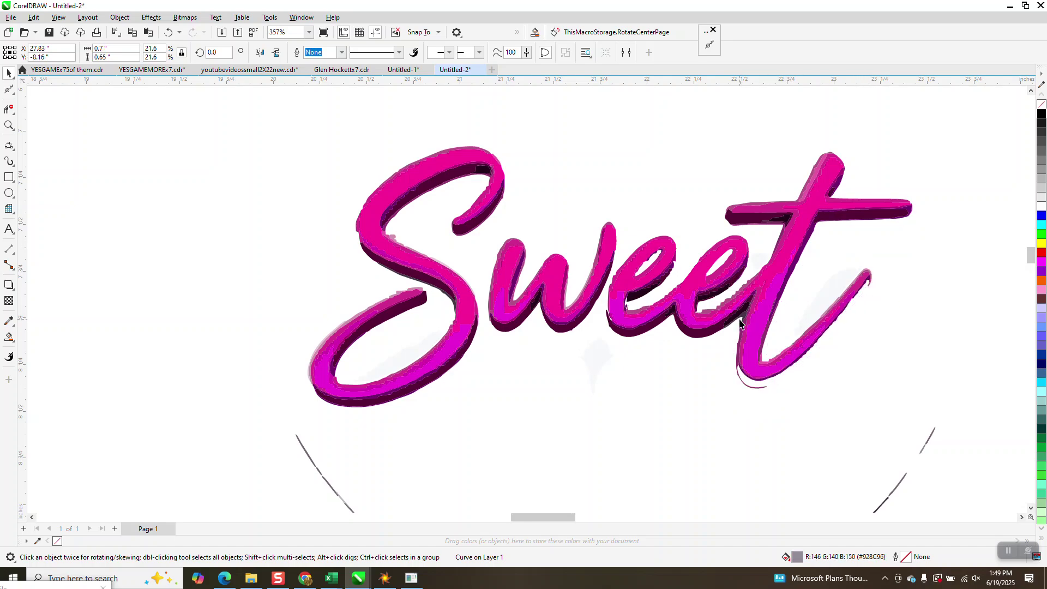
{"action": "left_click", "coordinate": [709, 311]}
{"action": "key", "text": "Delete"}
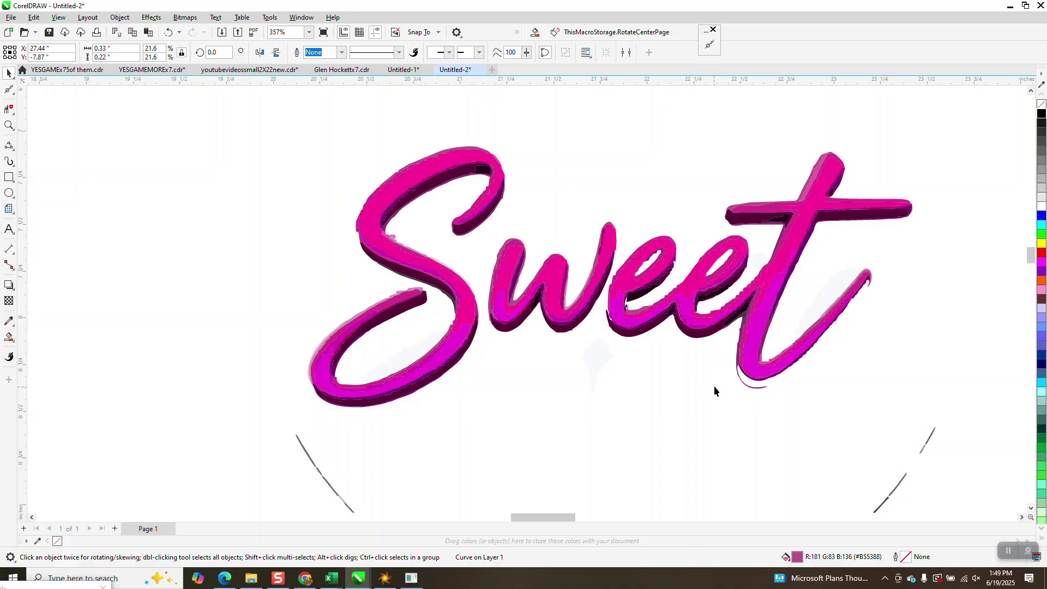
- Try moving the thin magenta outline at the base of the t 5 inches to the right, and undo that move
{"action": "key", "text": "Delete"}
{"action": "left_click", "coordinate": [741, 384], "text": "alt"}
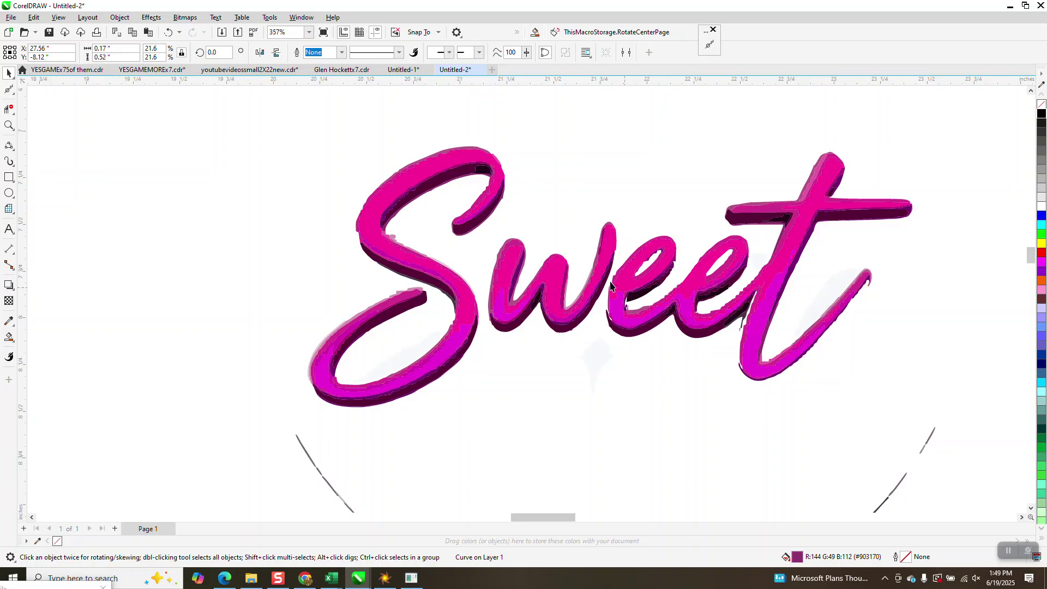
{"action": "left_click", "coordinate": [169, 32]}
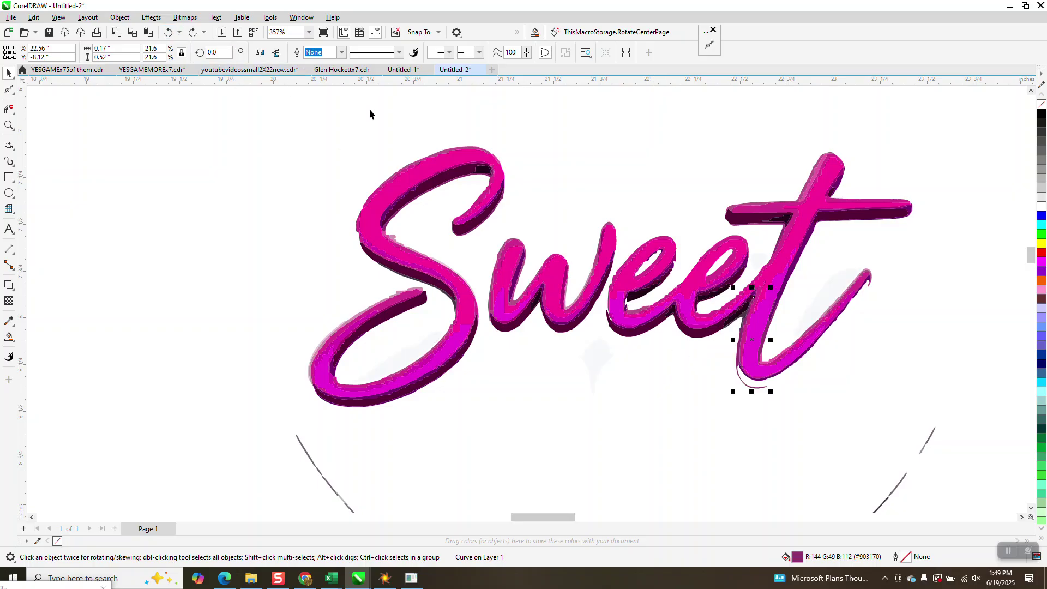
{"action": "scroll", "coordinate": [668, 374], "scroll_direction": "down", "scroll_amount": 2}
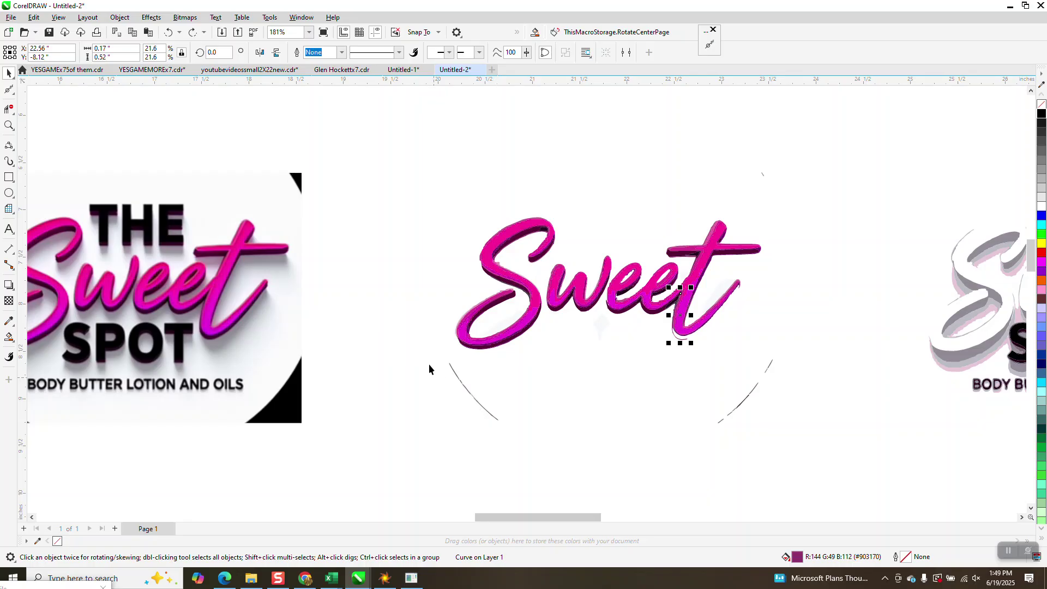
{"action": "left_click_drag", "start_coordinate": [432, 364], "coordinate": [803, 438]}
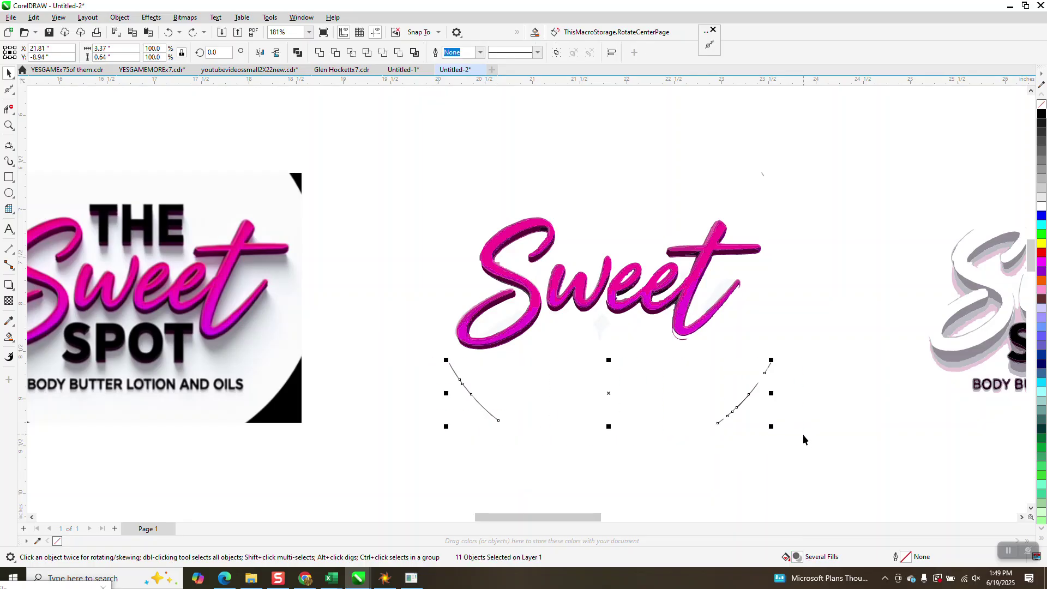
{"action": "key", "text": "XF86Calculator"}
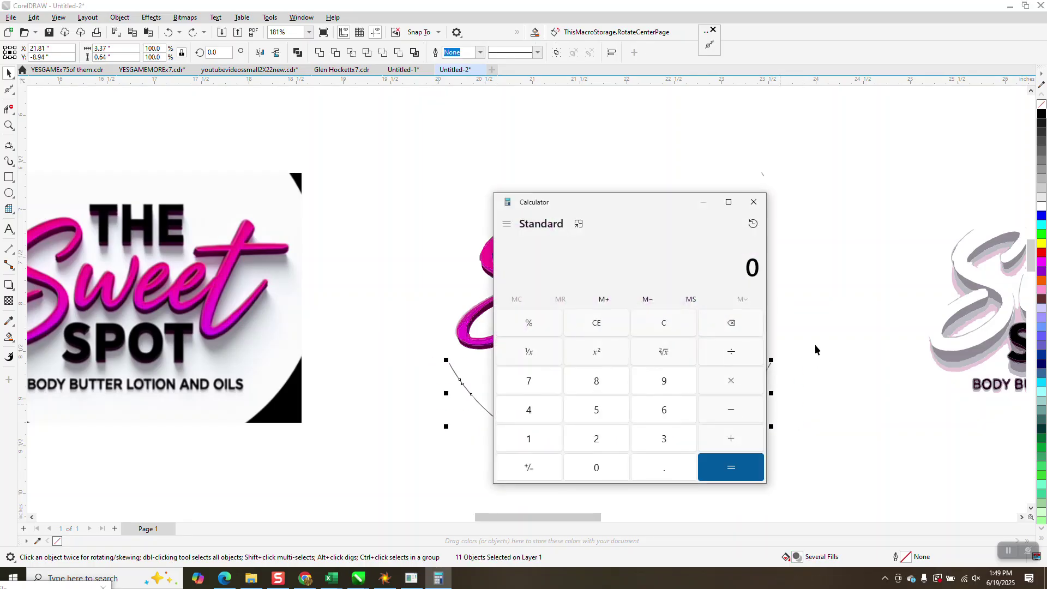
{"action": "left_click", "coordinate": [754, 202]}
{"action": "left_click", "coordinate": [753, 203]}
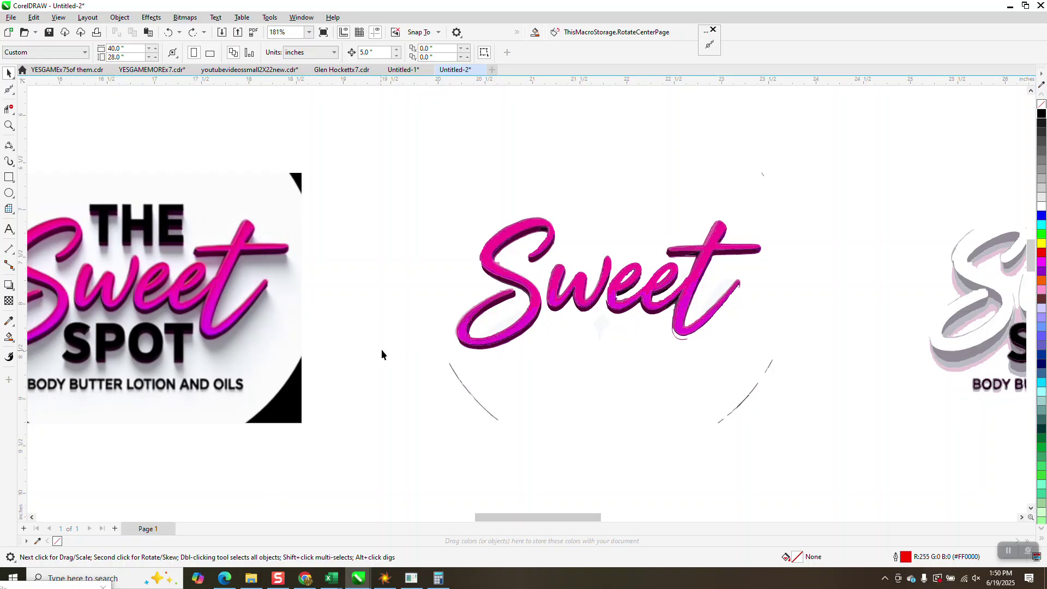
- Delete the thin black arc fragments of the circle below the word Sweet
{"action": "left_click_drag", "start_coordinate": [921, 478], "coordinate": [921, 477]}
{"action": "key", "text": "Delete"}
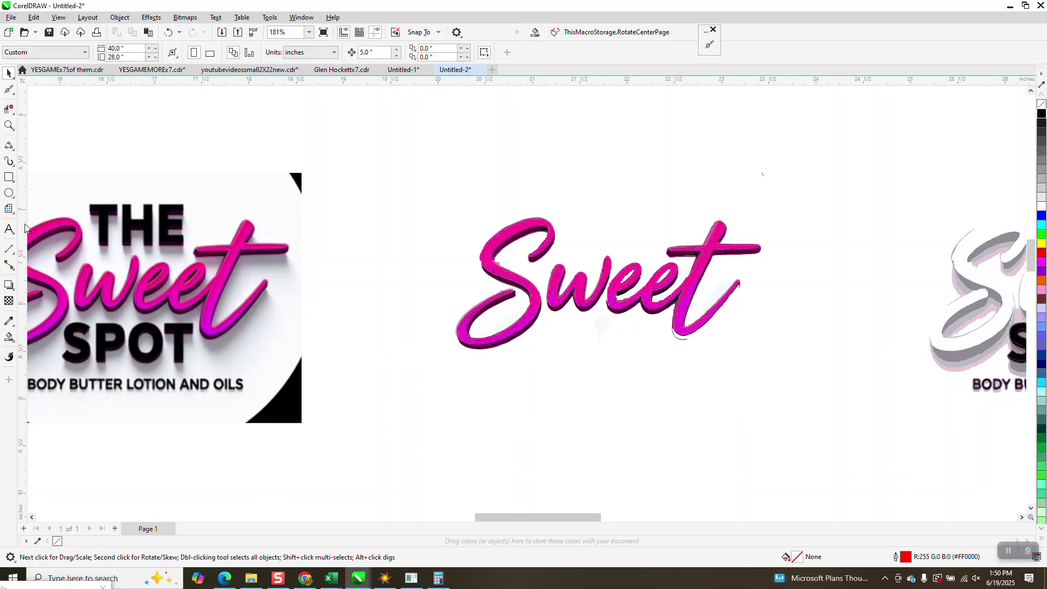
- Try to smart-fill the background around Sweet with black inside a new rectangle about 3.55 by 1.9 inches, and undo the fill
{"action": "left_click", "coordinate": [10, 177]}
{"action": "left_click_drag", "start_coordinate": [441, 187], "coordinate": [777, 367]}
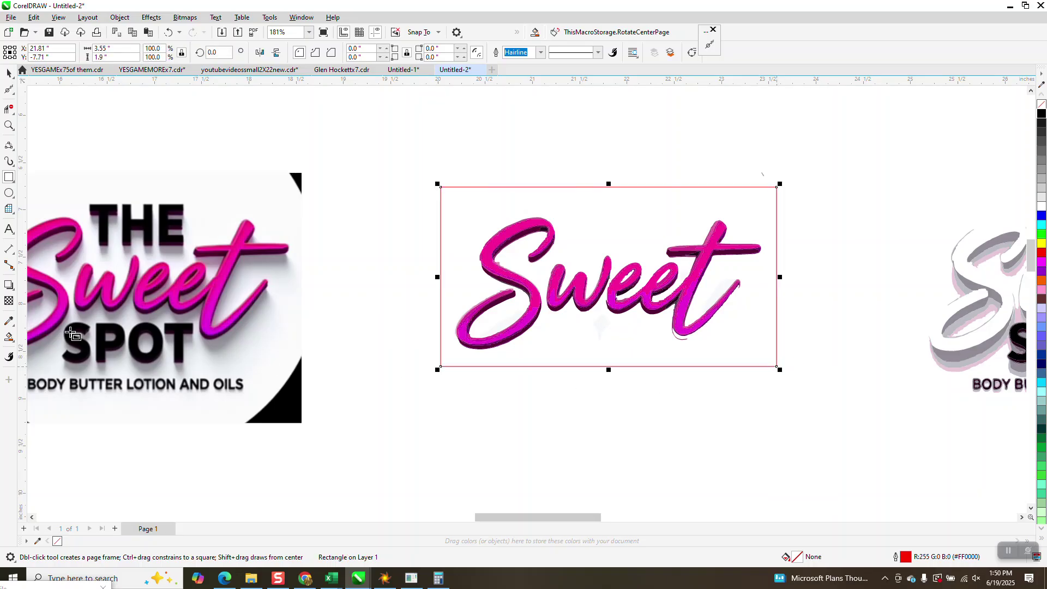
{"action": "left_click", "coordinate": [10, 338]}
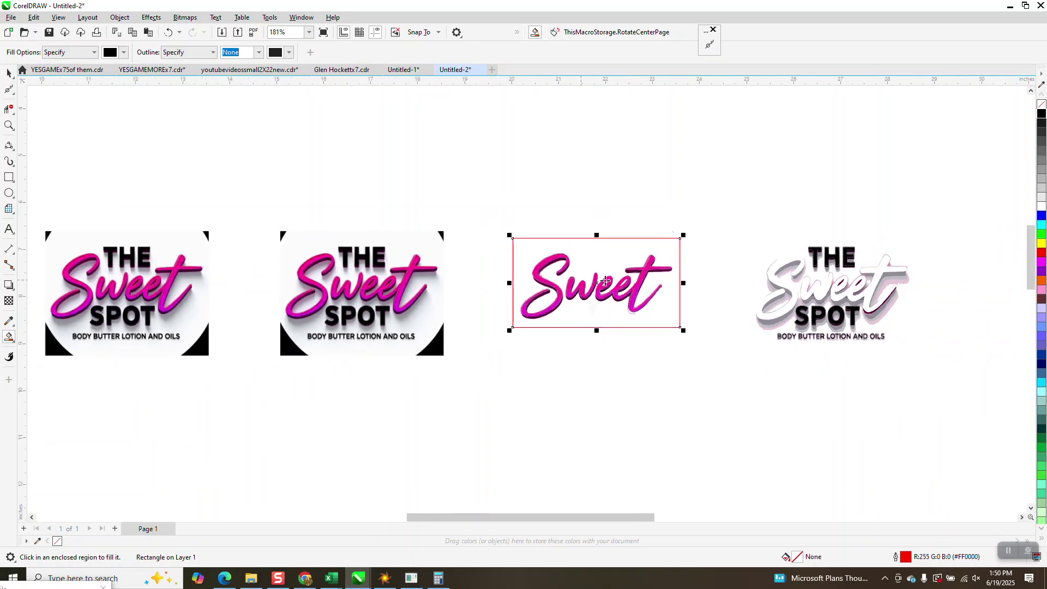
{"action": "left_click", "coordinate": [593, 311]}
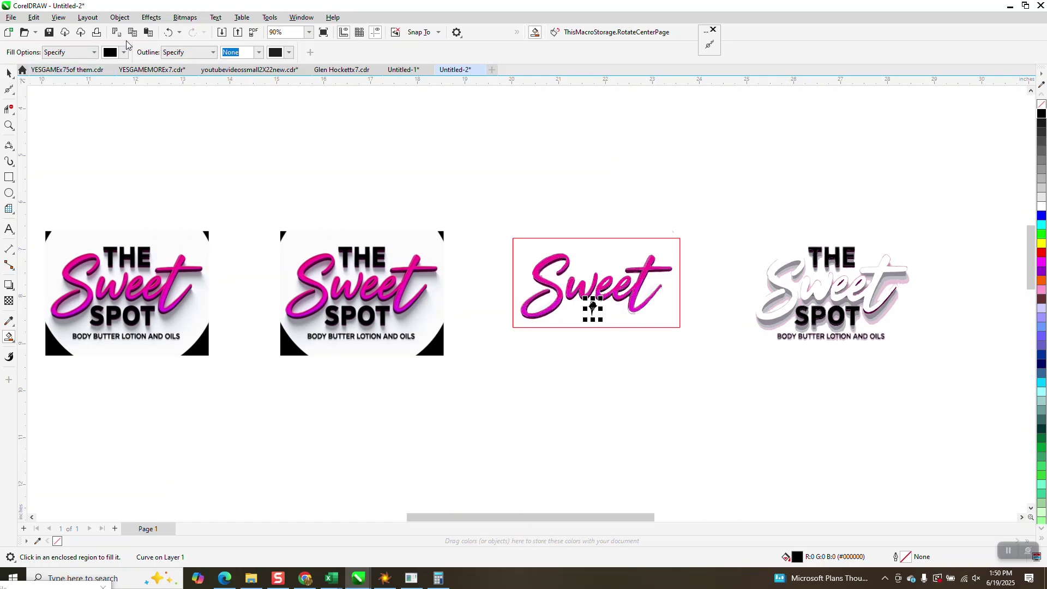
{"action": "left_click", "coordinate": [154, 35]}
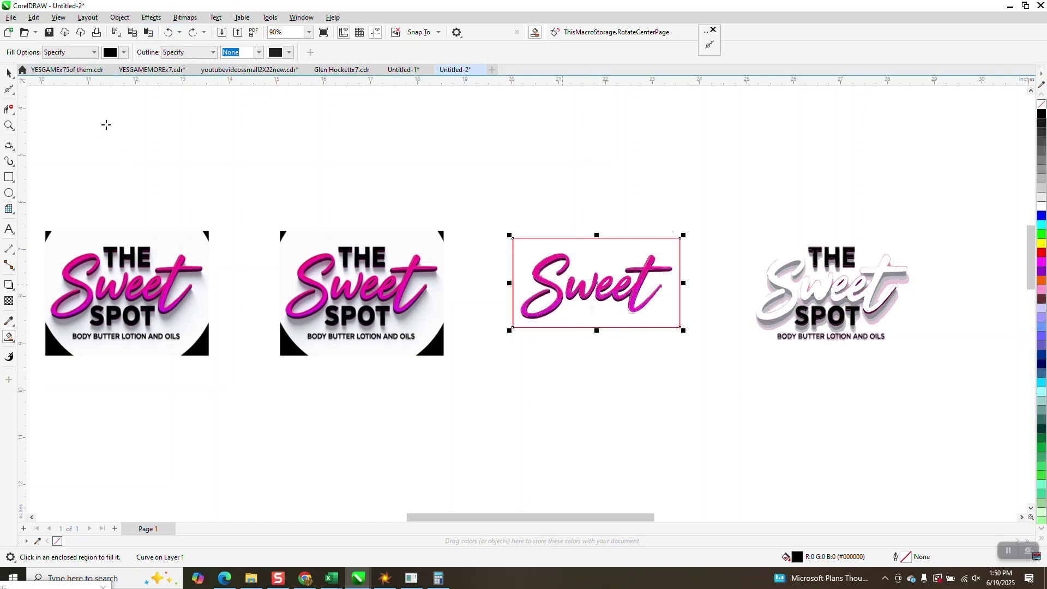
- Switch the display to wireframe to expose the hidden outlines around the word Sweet
{"action": "left_click", "coordinate": [87, 17]}
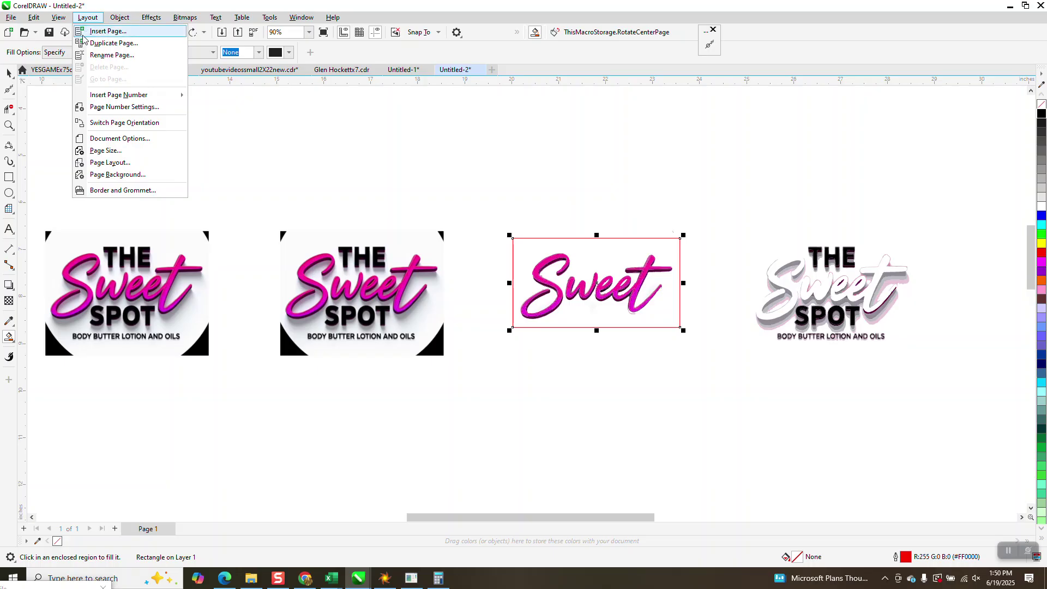
{"action": "left_click", "coordinate": [76, 32]}
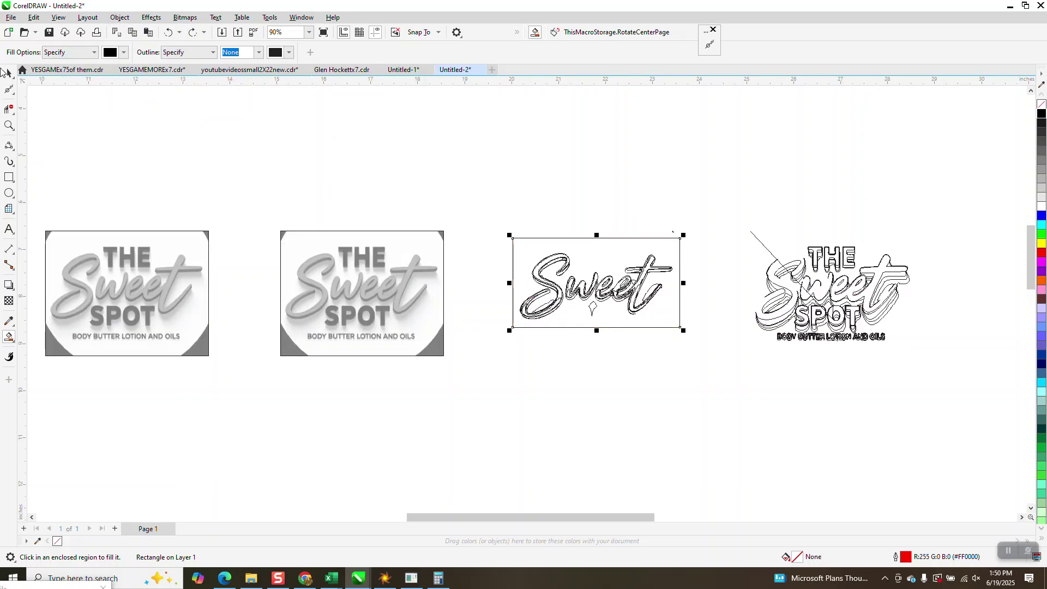
{"action": "left_click", "coordinate": [9, 126]}
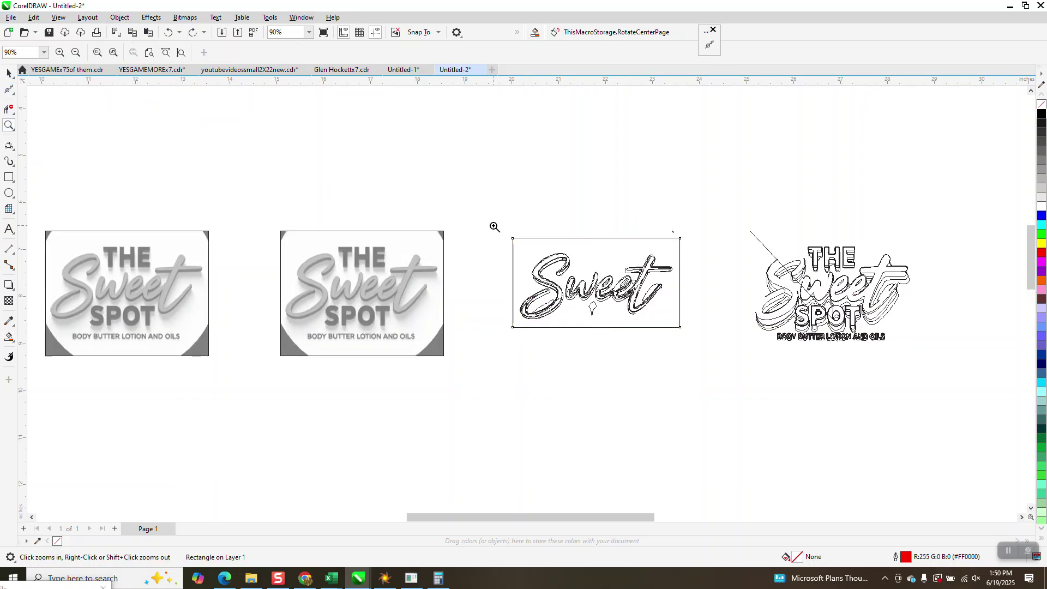
{"action": "left_click_drag", "start_coordinate": [505, 233], "coordinate": [669, 361]}
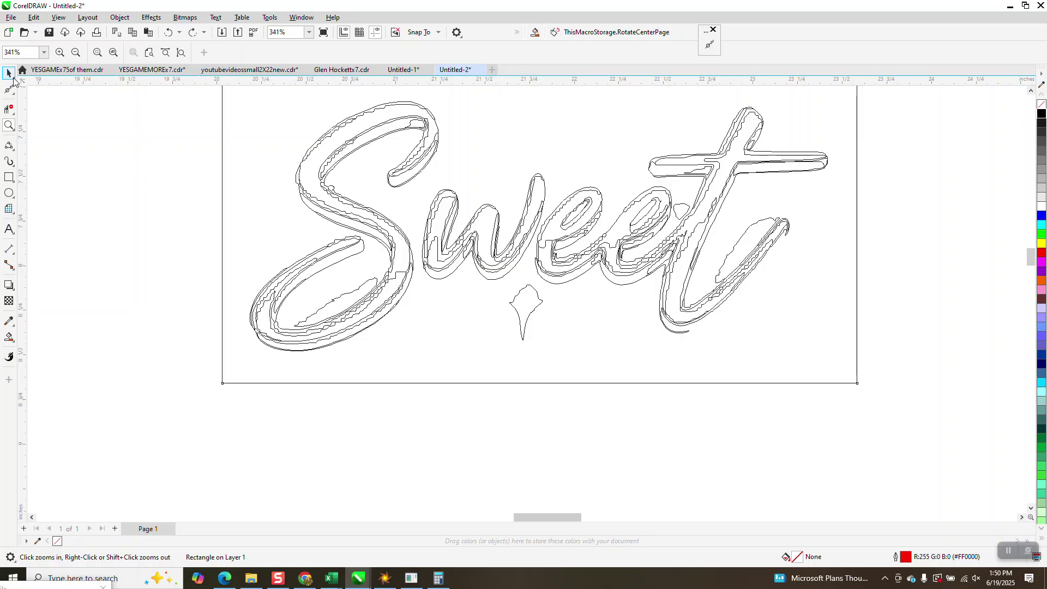
{"action": "left_click", "coordinate": [8, 89]}
{"action": "left_click", "coordinate": [48, 166]}
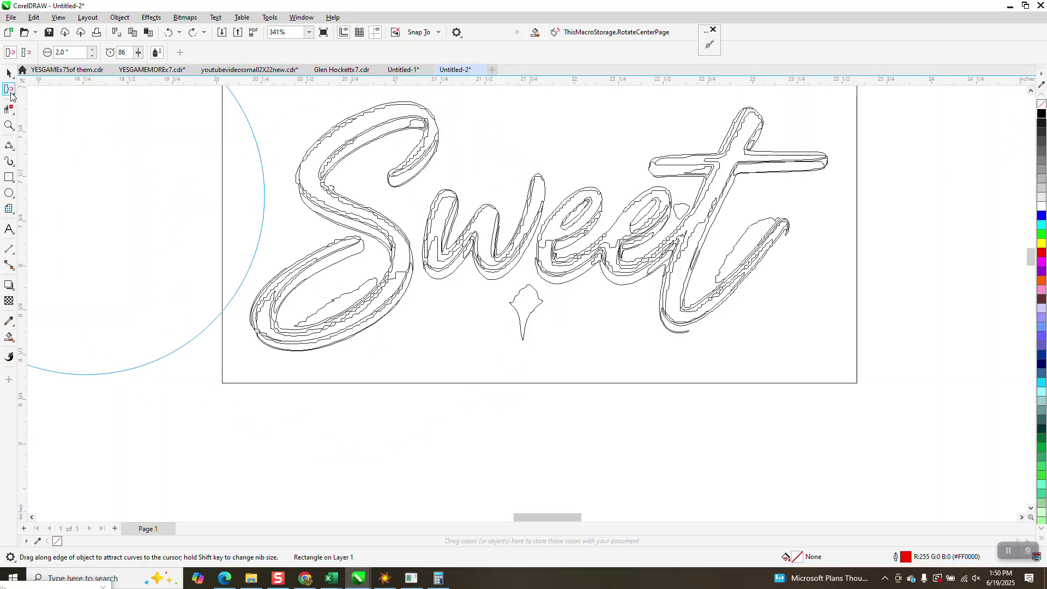
{"action": "left_click", "coordinate": [9, 72]}
- Delete the jagged sliver inside the S's lower loop, the rectangle around the word, and the diamond shape below the w
{"action": "left_click", "coordinate": [330, 268]}
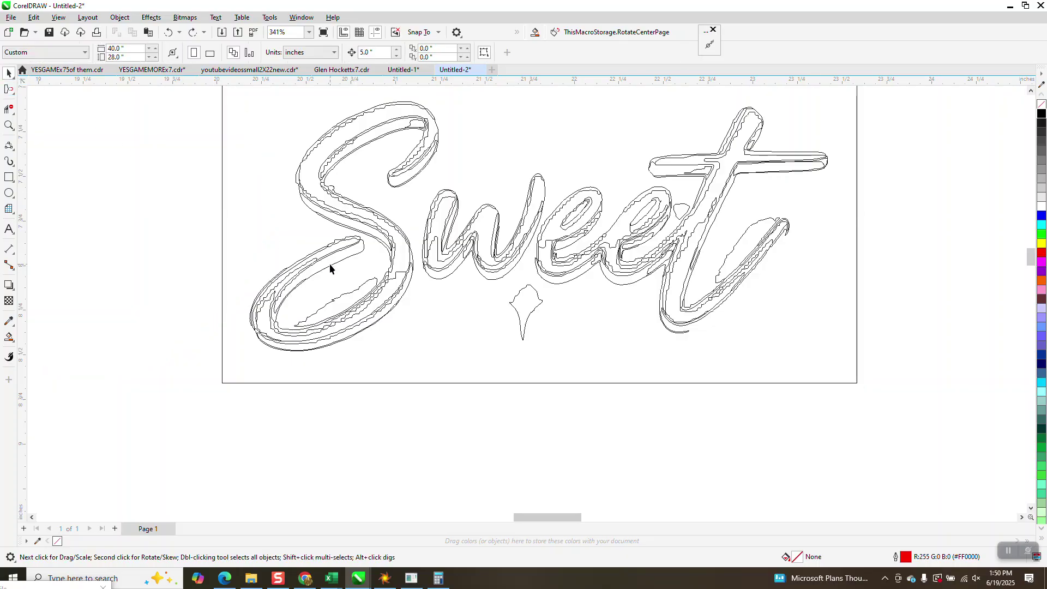
{"action": "left_click", "coordinate": [354, 293]}
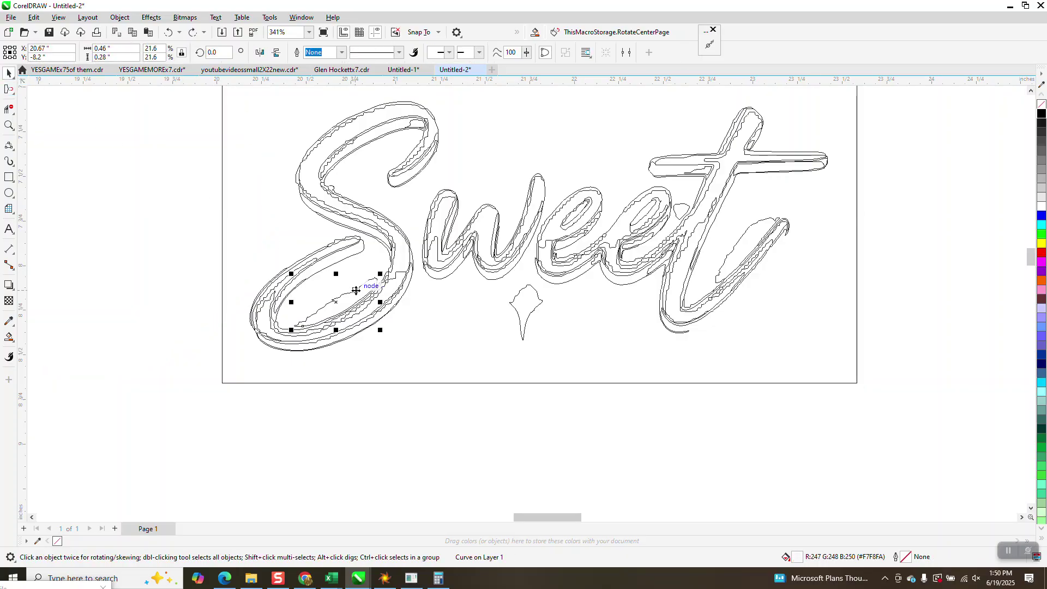
{"action": "key", "text": "Delete"}
{"action": "left_click", "coordinate": [521, 309]}
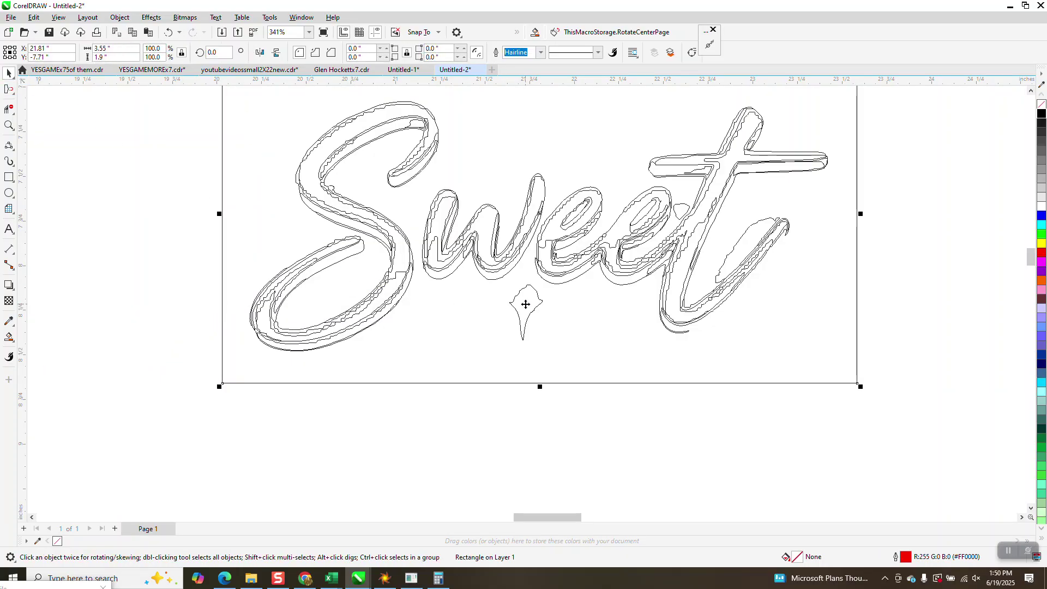
{"action": "key", "text": "Delete"}
{"action": "key", "text": "Delete"}
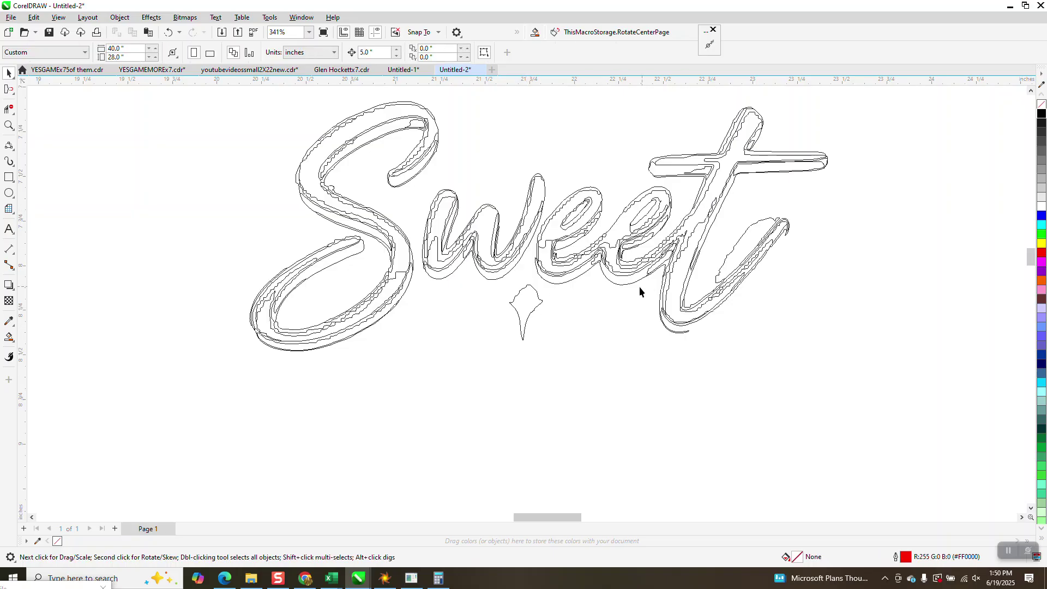
{"action": "key", "text": "Delete"}
{"action": "scroll", "coordinate": [527, 313], "scroll_direction": "down", "scroll_amount": 1}
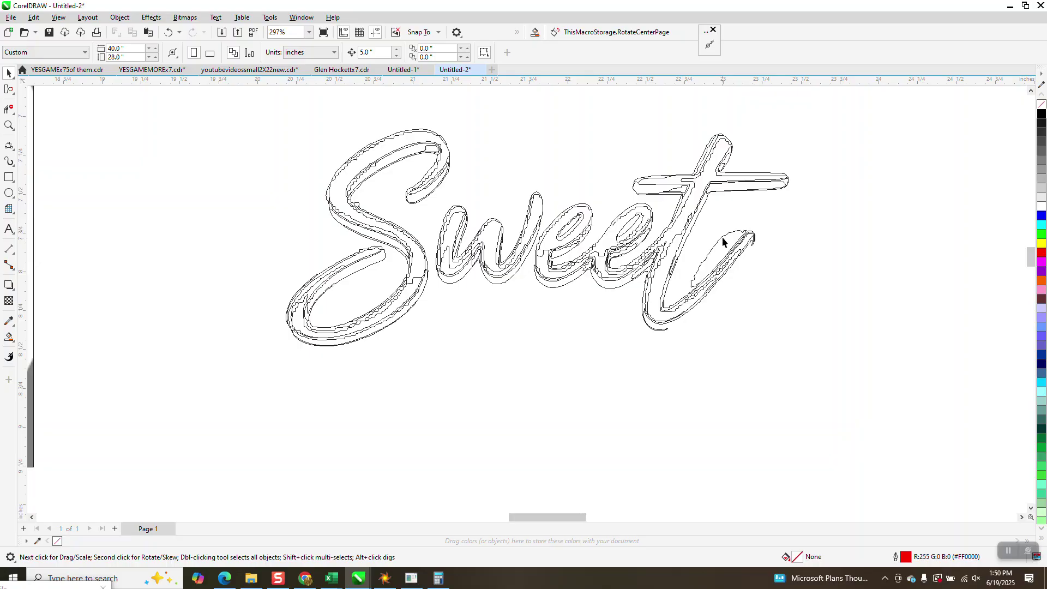
- Delete the jagged sliver beside the t's lower curve and return the display from wireframe to full colour
{"action": "left_click", "coordinate": [722, 239]}
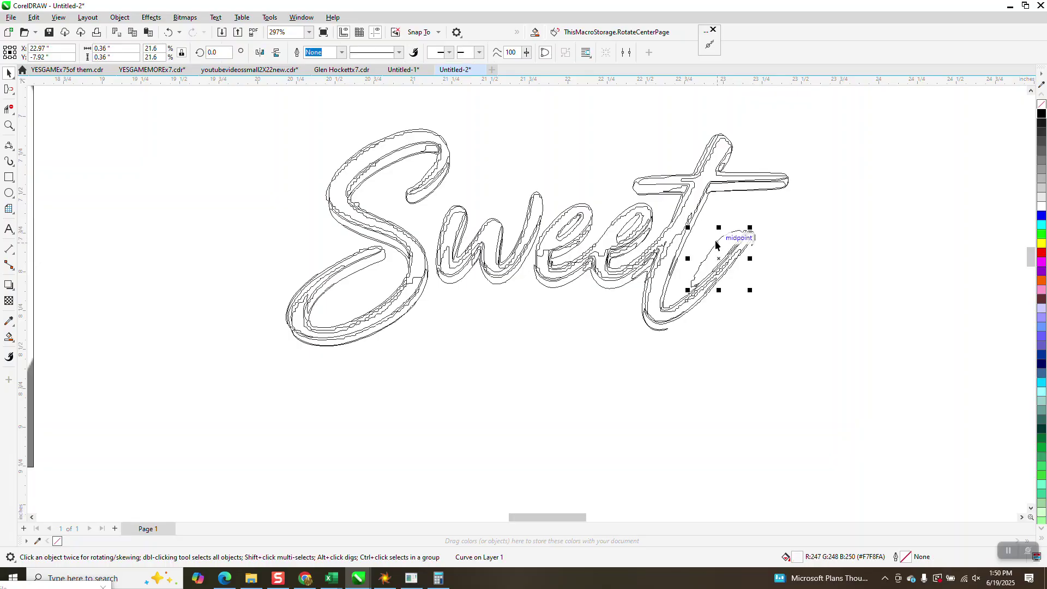
{"action": "key", "text": "Delete"}
{"action": "scroll", "coordinate": [729, 263], "scroll_direction": "down", "scroll_amount": 1}
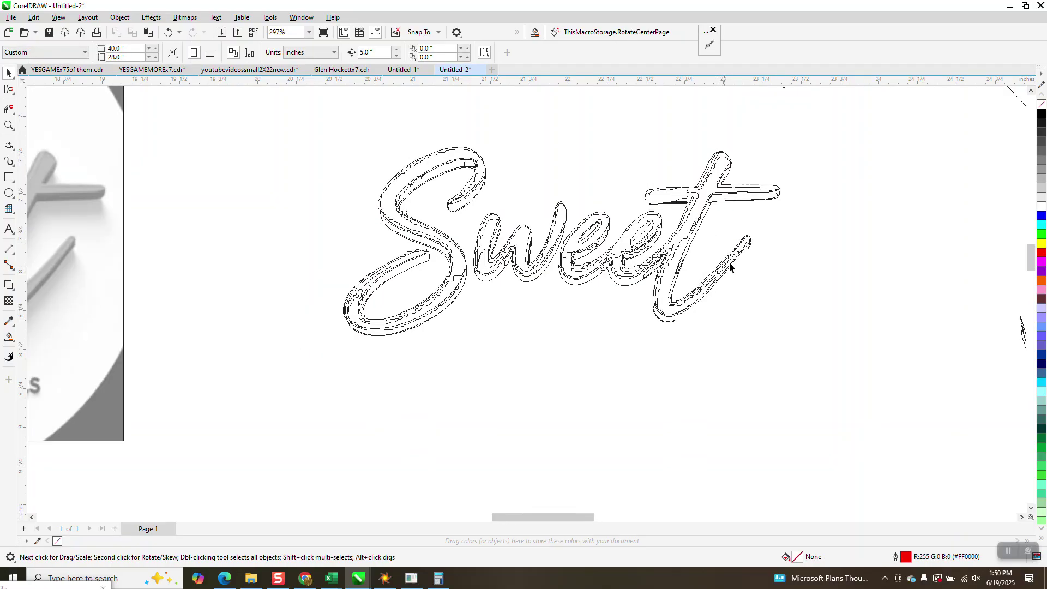
{"action": "scroll", "coordinate": [730, 264], "scroll_direction": "down", "scroll_amount": 2}
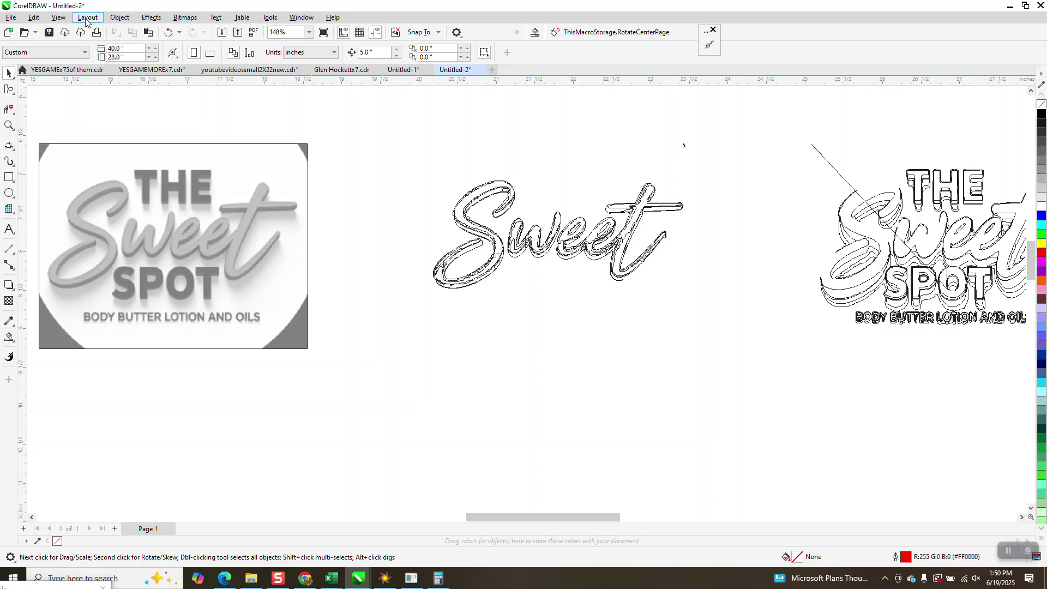
{"action": "left_click", "coordinate": [58, 17]}
{"action": "mouse_move", "coordinate": [87, 17]}
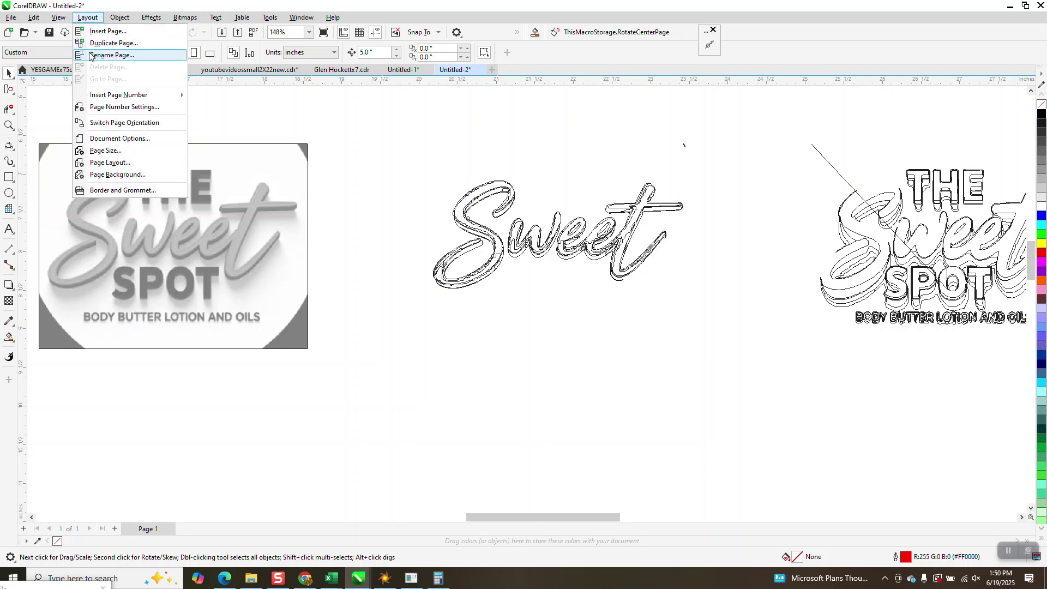
{"action": "left_click", "coordinate": [76, 54]}
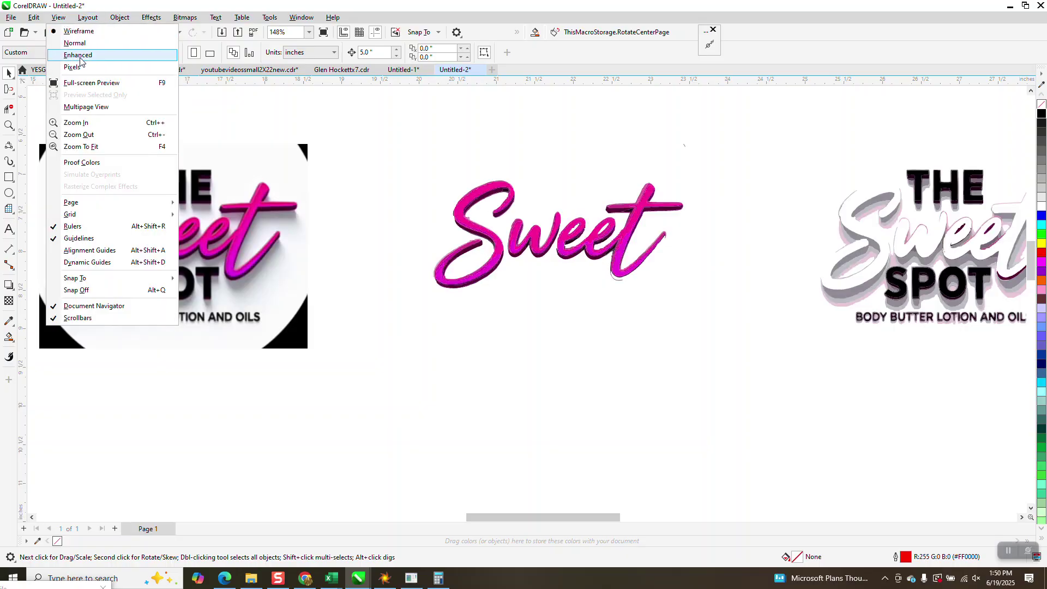
- Smart-fill black around Sweet inside a new rectangle about 4.42 by 2.54 inches, and move the fill 5 inches down
{"action": "left_click", "coordinate": [12, 176]}
{"action": "left_click_drag", "start_coordinate": [391, 138], "coordinate": [732, 333]}
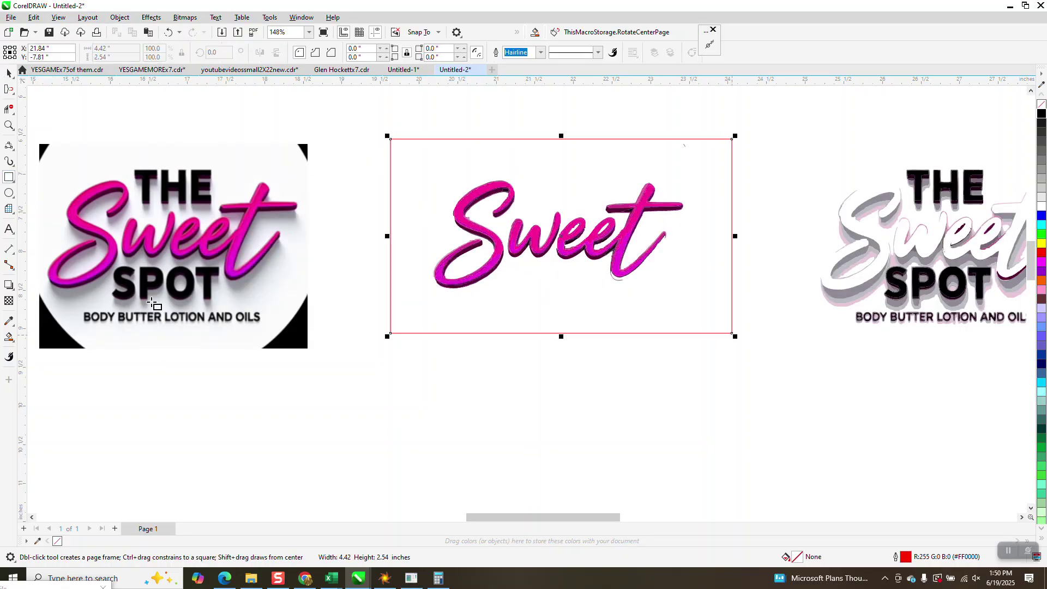
{"action": "left_click", "coordinate": [12, 338]}
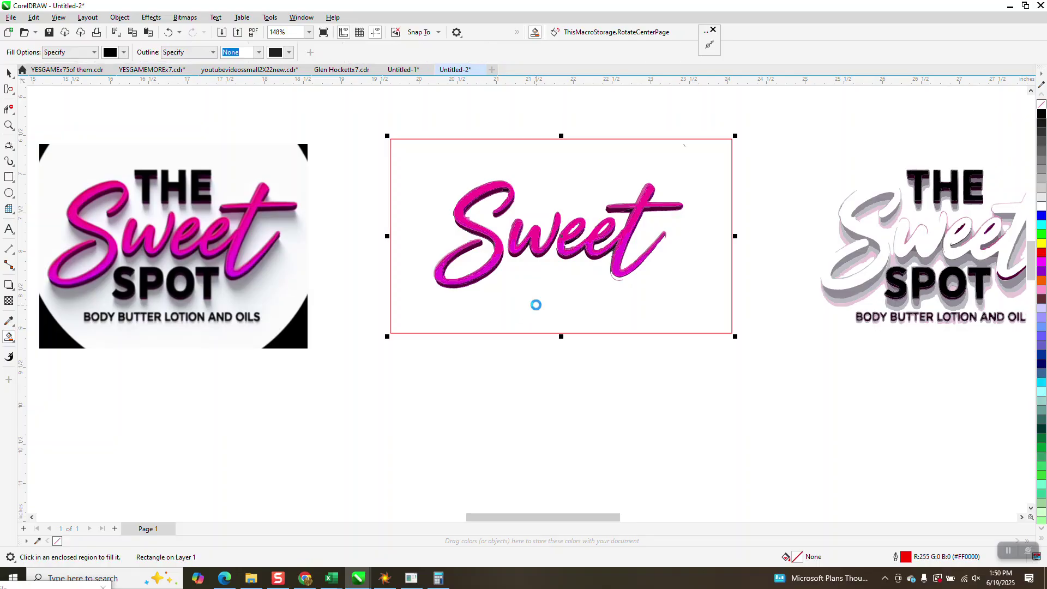
{"action": "left_click", "coordinate": [536, 305]}
{"action": "scroll", "coordinate": [537, 294], "scroll_direction": "down", "scroll_amount": 2}
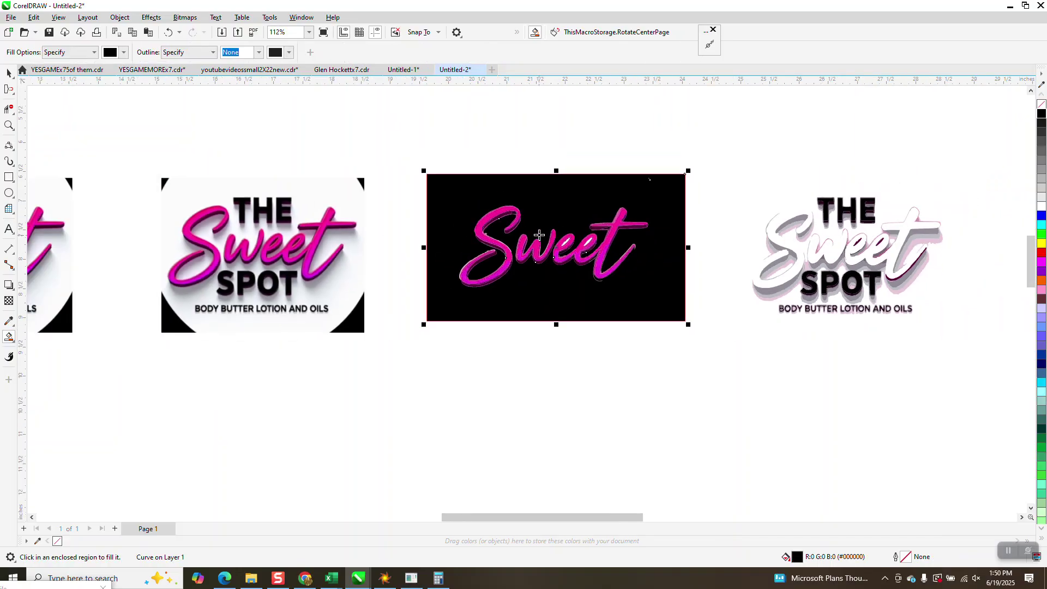
{"action": "key", "text": "Down"}
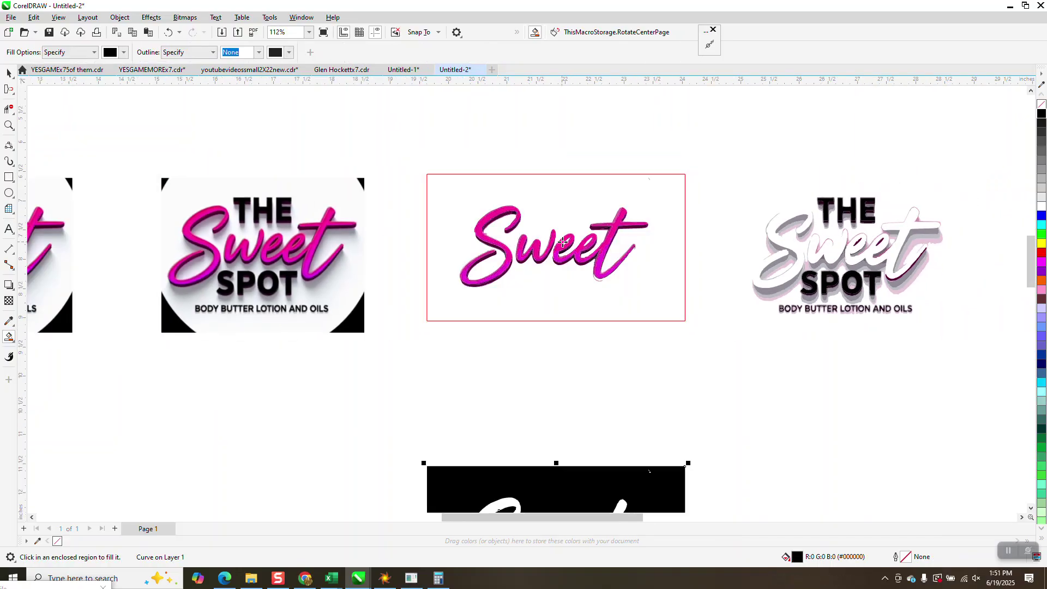
- Smart-fill the enclosed openings of both e's with black and move those fills 5 inches down onto the black copy
{"action": "left_click", "coordinate": [7, 127]}
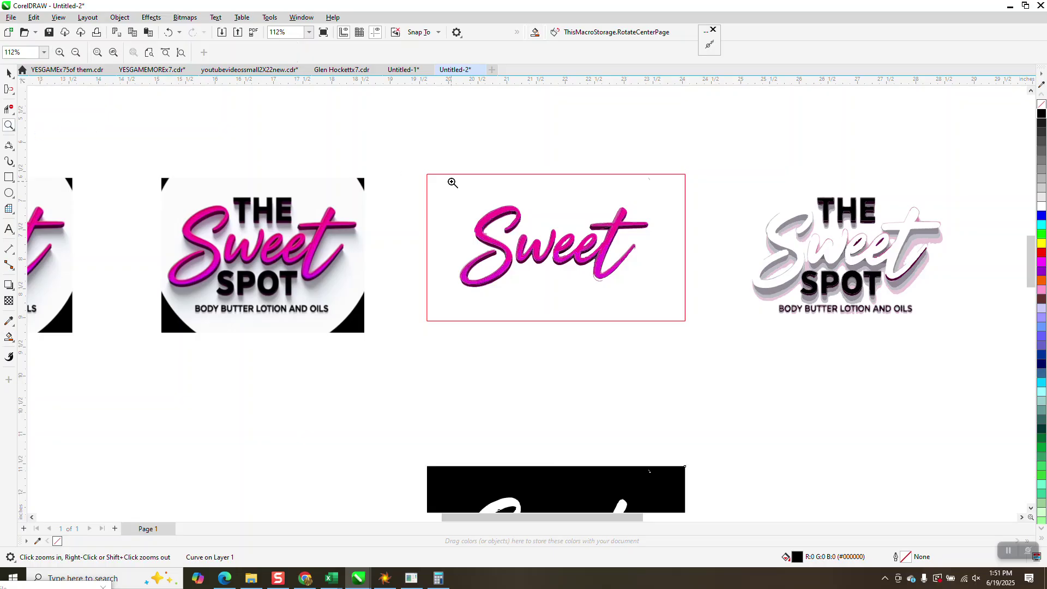
{"action": "left_click_drag", "start_coordinate": [677, 301], "coordinate": [677, 301]}
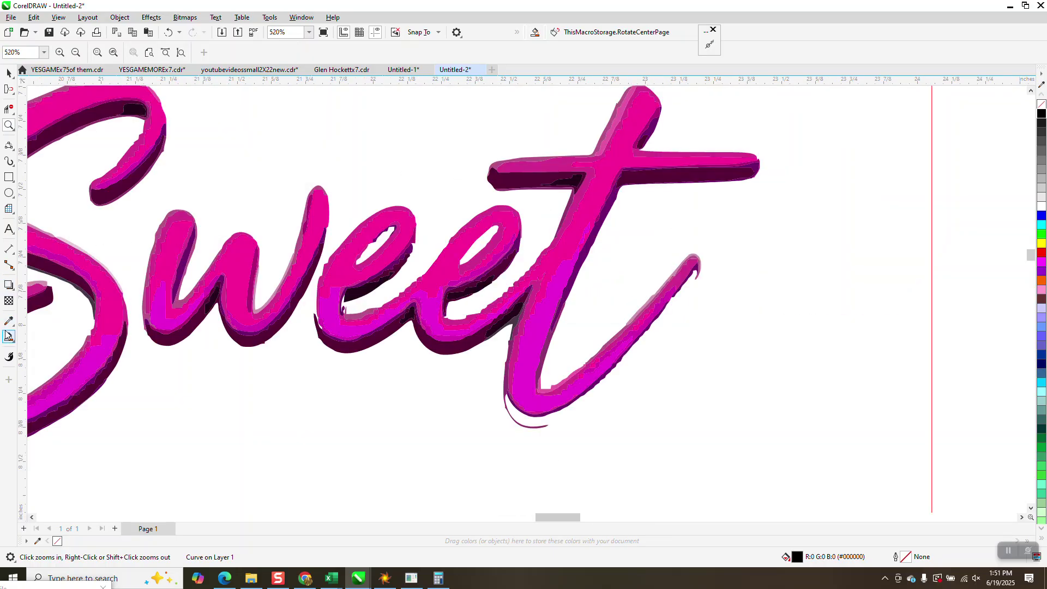
{"action": "left_click", "coordinate": [8, 336]}
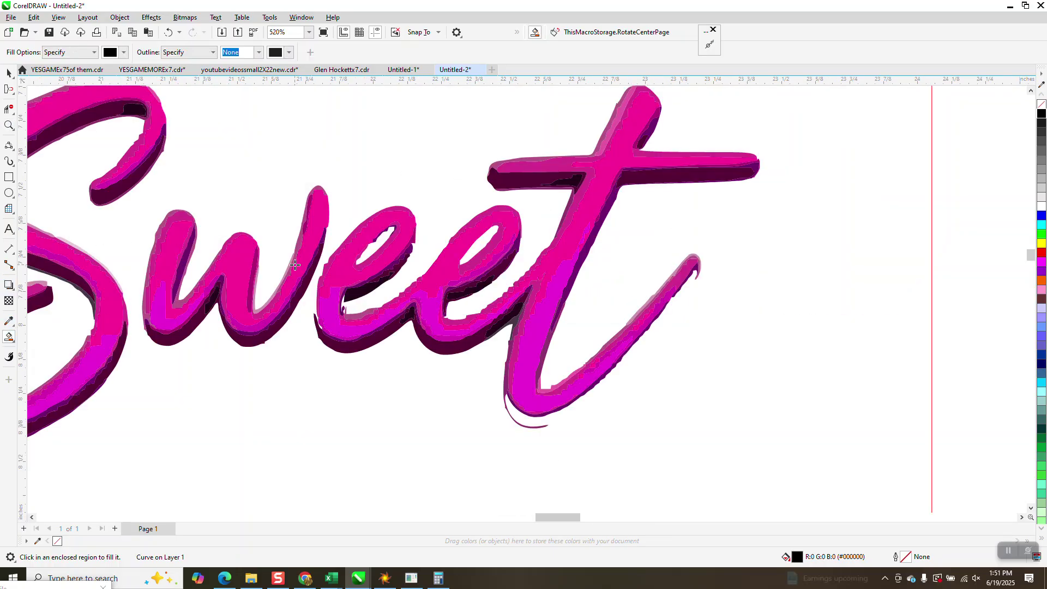
{"action": "left_click", "coordinate": [371, 249]}
{"action": "scroll", "coordinate": [473, 224], "scroll_direction": "down", "scroll_amount": 8}
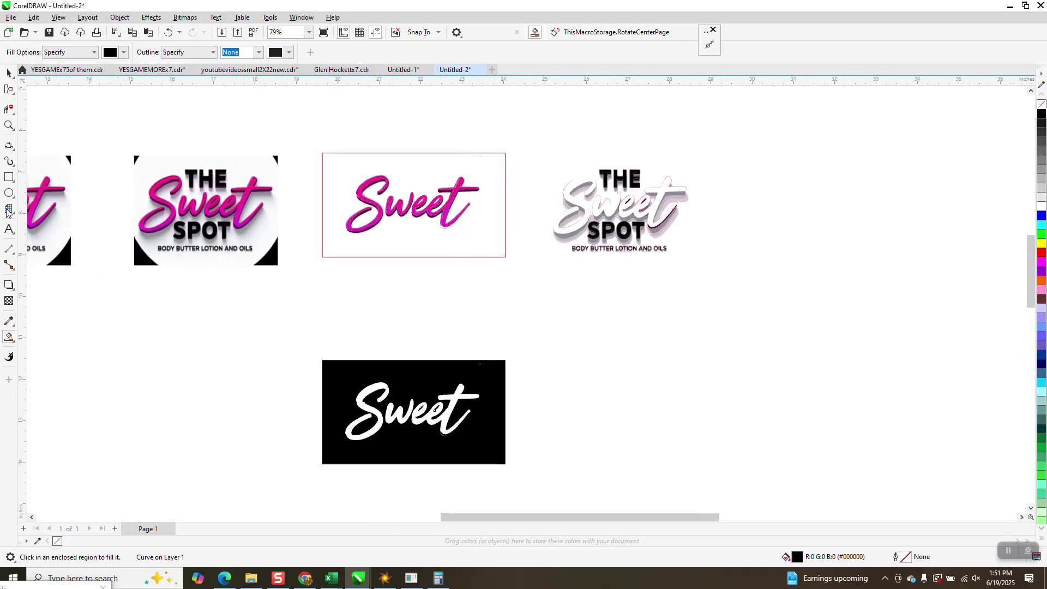
- Set the smart fill colour to blue, fill the white S in the black copy, and move the blue S 5 inches right
{"action": "left_click", "coordinate": [7, 75]}
{"action": "left_click_drag", "start_coordinate": [262, 323], "coordinate": [529, 474]}
{"action": "left_click", "coordinate": [9, 125]}
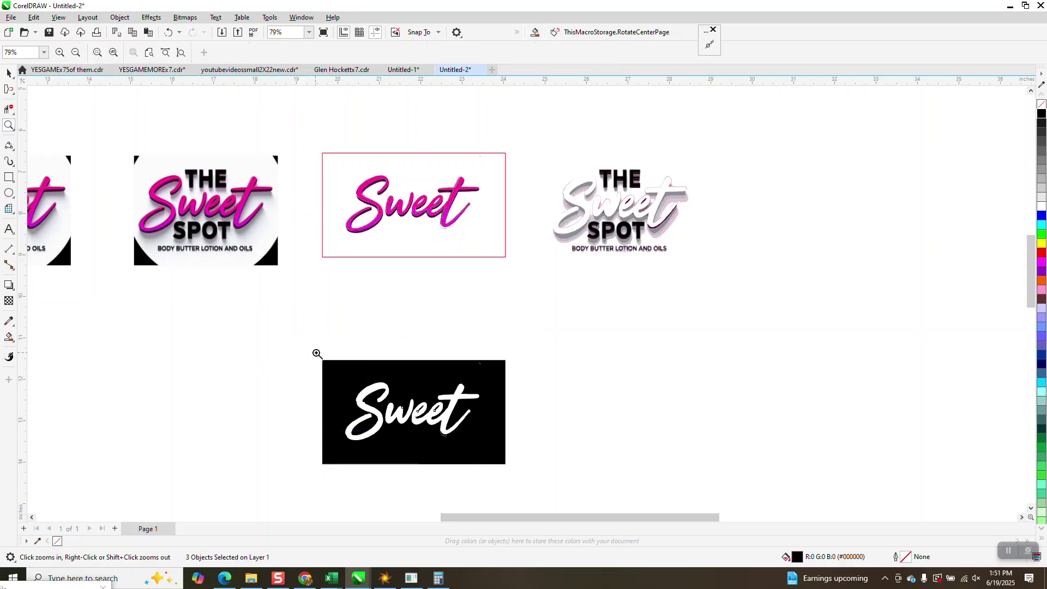
{"action": "left_click_drag", "start_coordinate": [317, 354], "coordinate": [587, 478]}
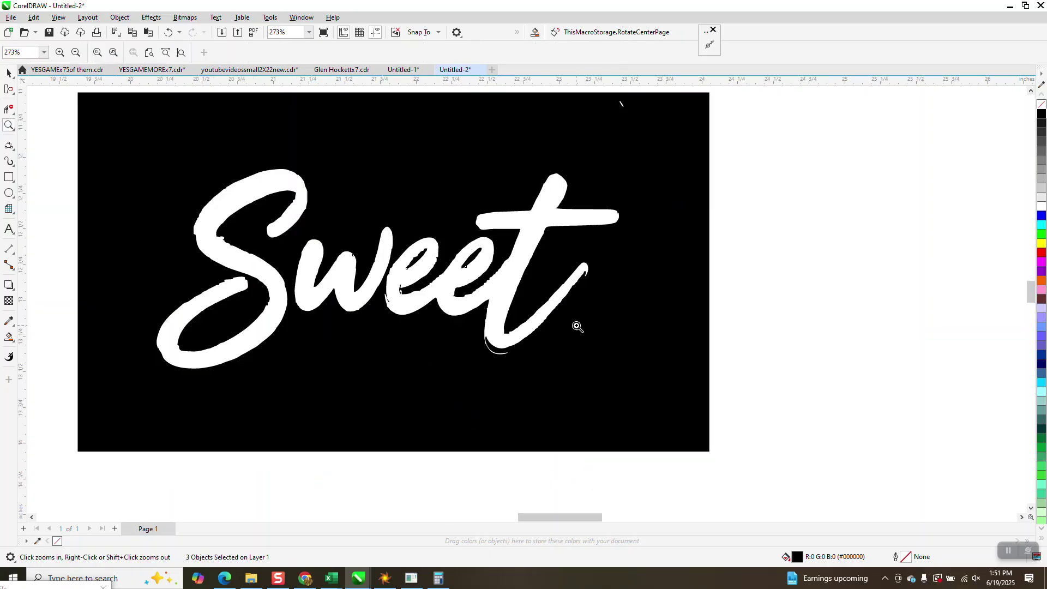
{"action": "left_click", "coordinate": [9, 338]}
{"action": "left_click", "coordinate": [124, 53]}
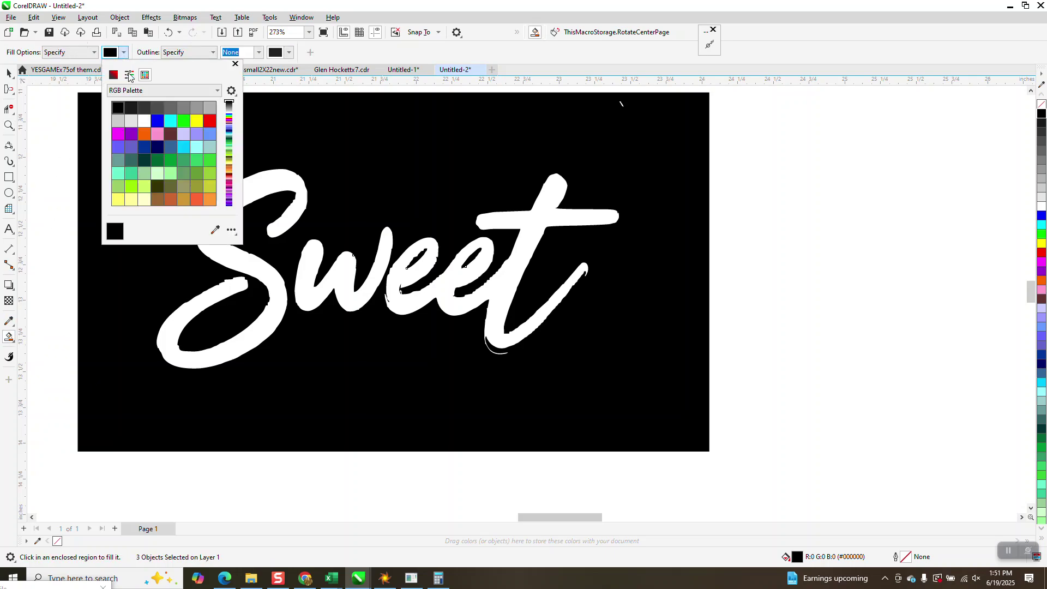
{"action": "left_click", "coordinate": [159, 124]}
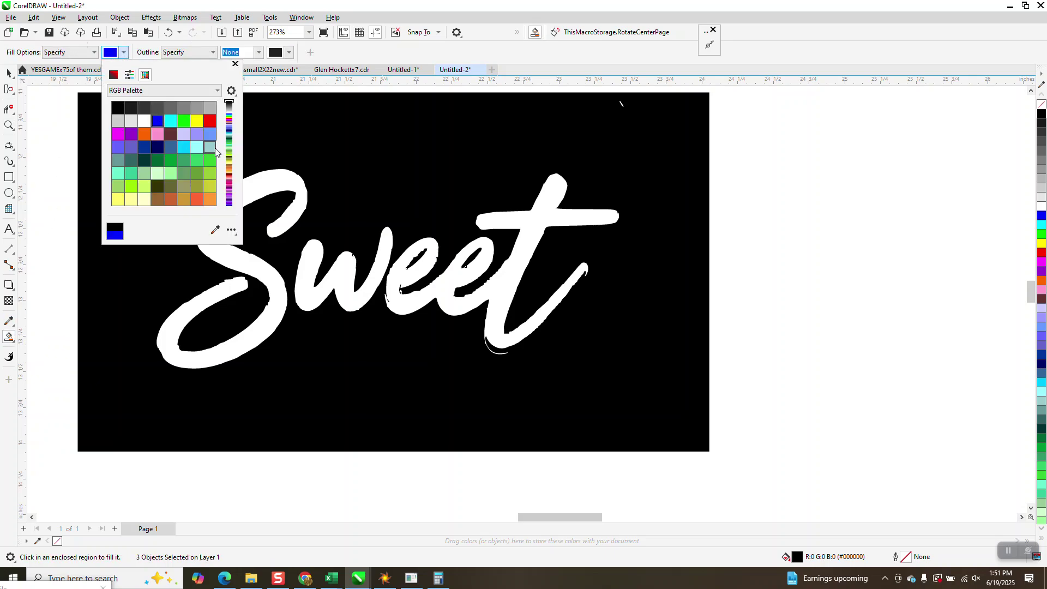
{"action": "left_click", "coordinate": [270, 180]}
{"action": "key", "text": "Right"}
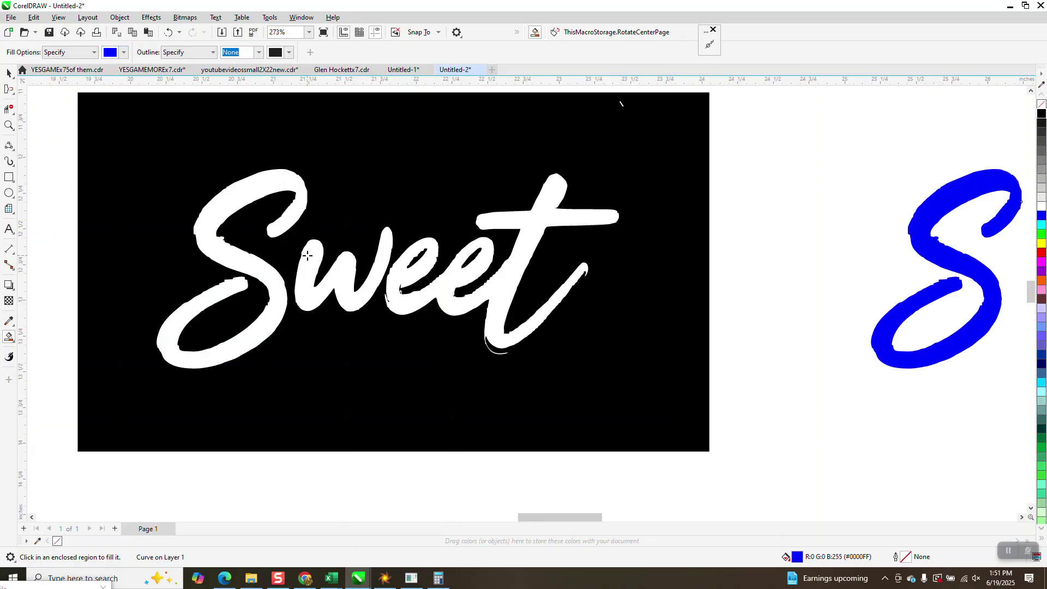
- Smart-fill the remaining white letters w, e, e and t with blue and move them 5 inches right beside the blue S
{"action": "left_click", "coordinate": [308, 256]}
{"action": "key", "text": "Right"}
{"action": "left_click", "coordinate": [458, 266]}
{"action": "key", "text": "Right"}
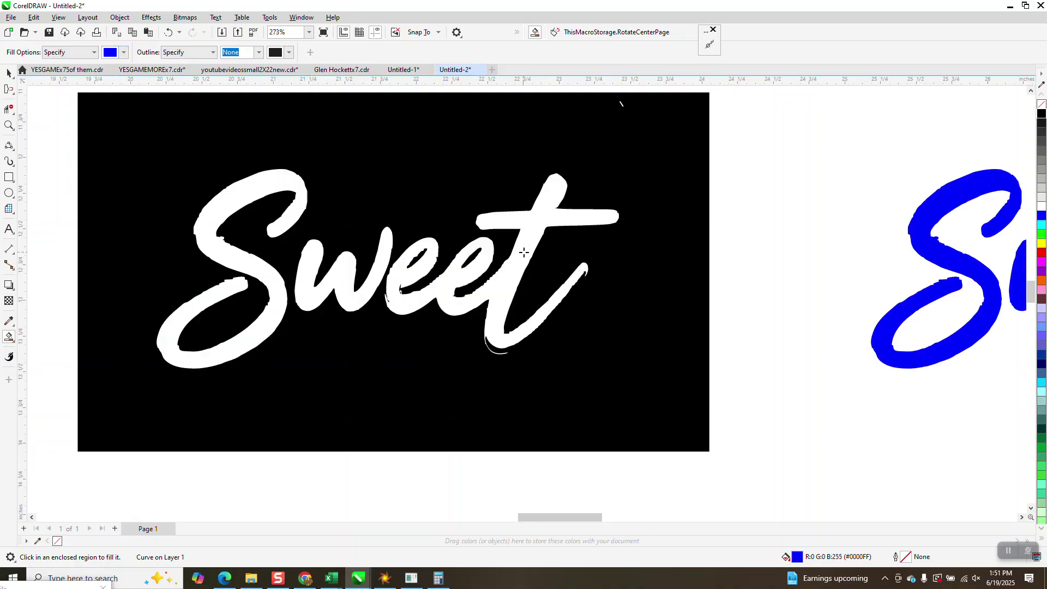
{"action": "scroll", "coordinate": [71, 251], "scroll_direction": "down", "scroll_amount": 2}
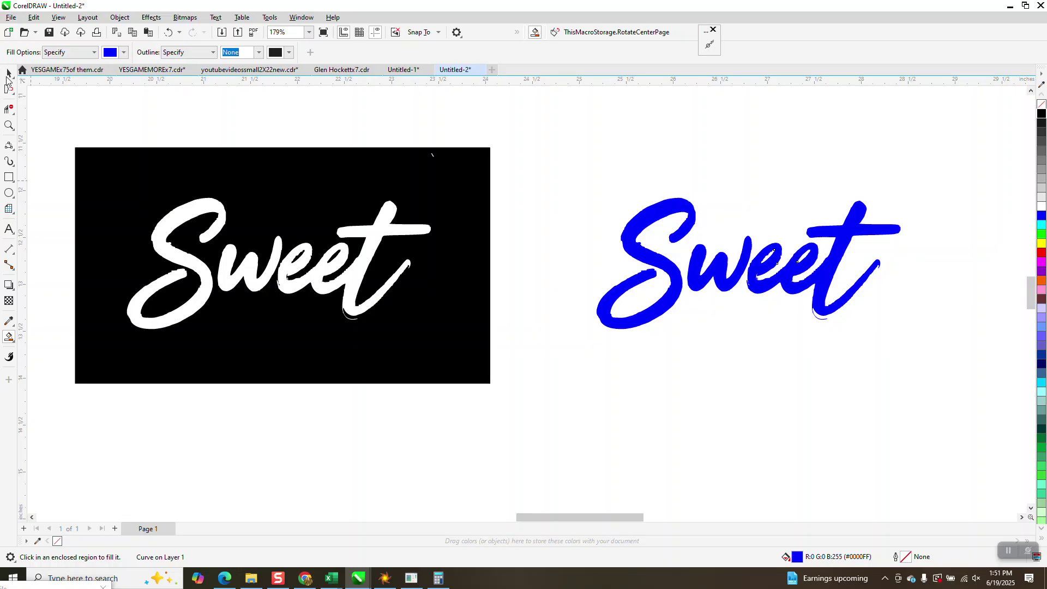
{"action": "left_click", "coordinate": [12, 126]}
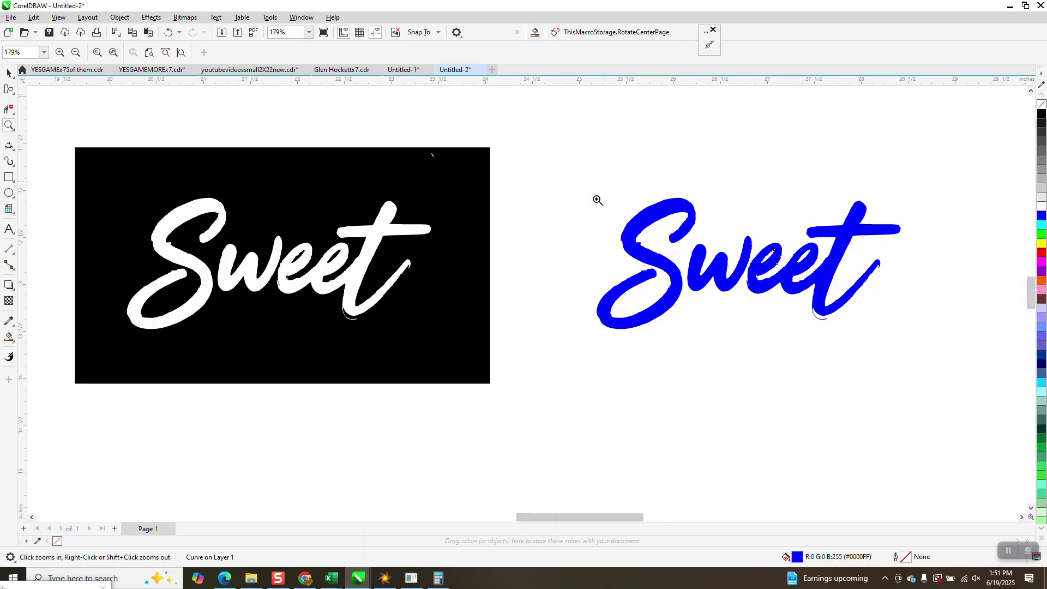
- Smooth the rough edges of the blue S and w with the Smooth tool, continuing onto the t's crossbar
{"action": "left_click_drag", "start_coordinate": [780, 353], "coordinate": [781, 352]}
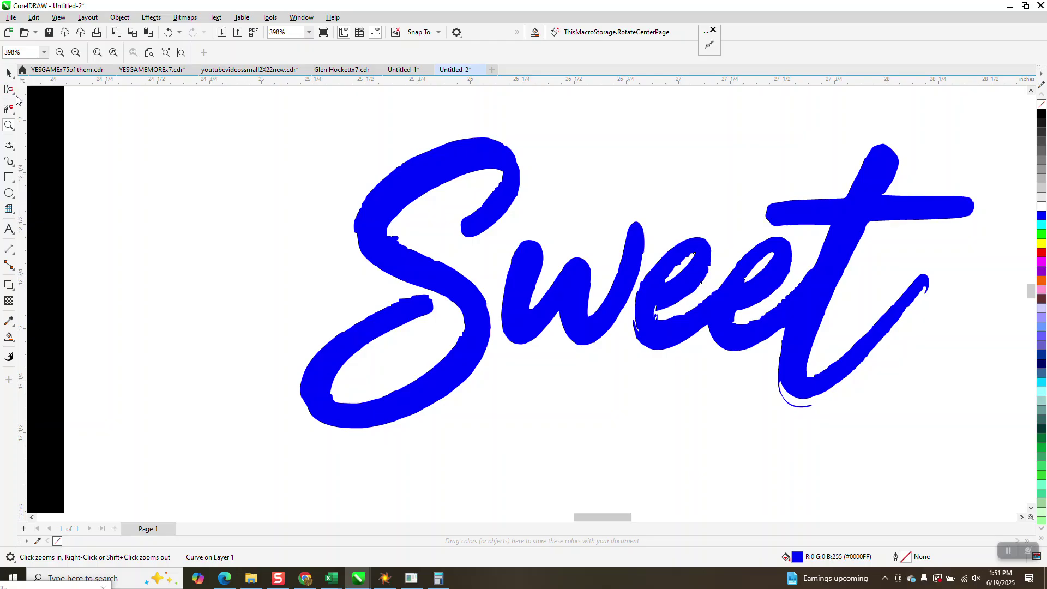
{"action": "left_click", "coordinate": [13, 93]}
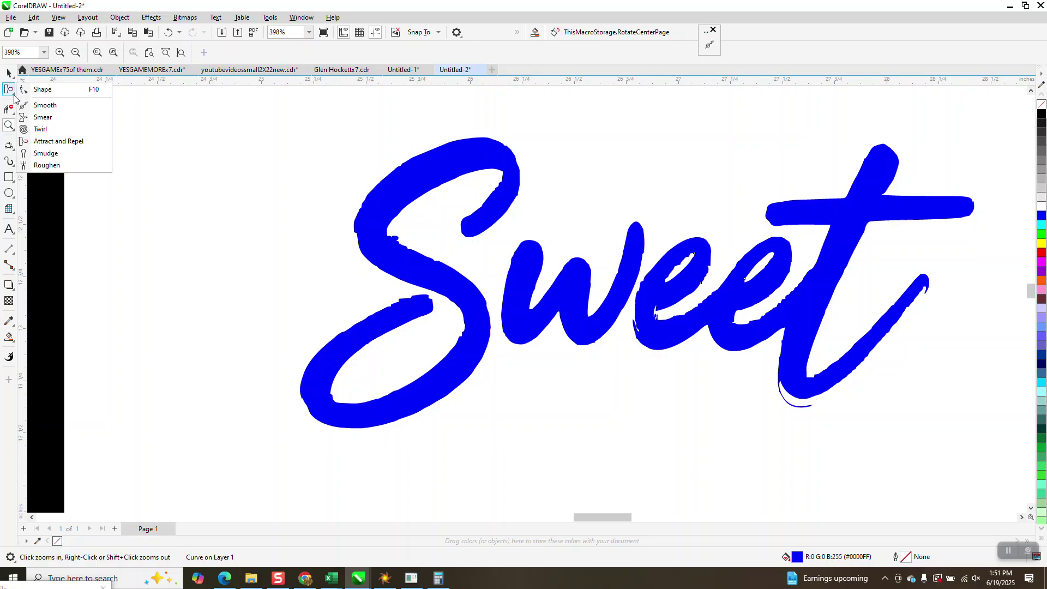
{"action": "left_click", "coordinate": [44, 90]}
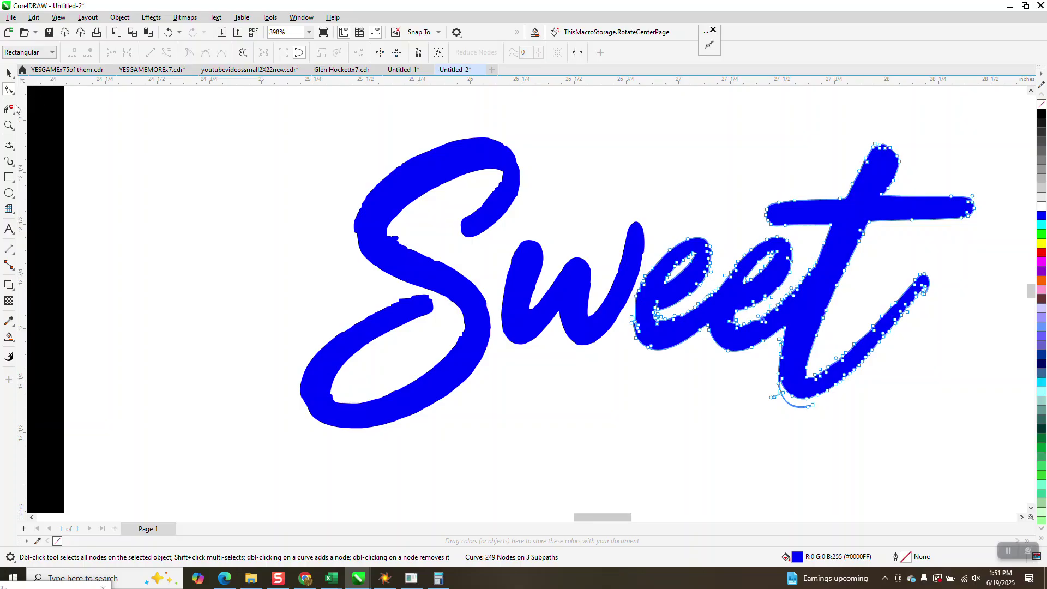
{"action": "left_click", "coordinate": [13, 94]}
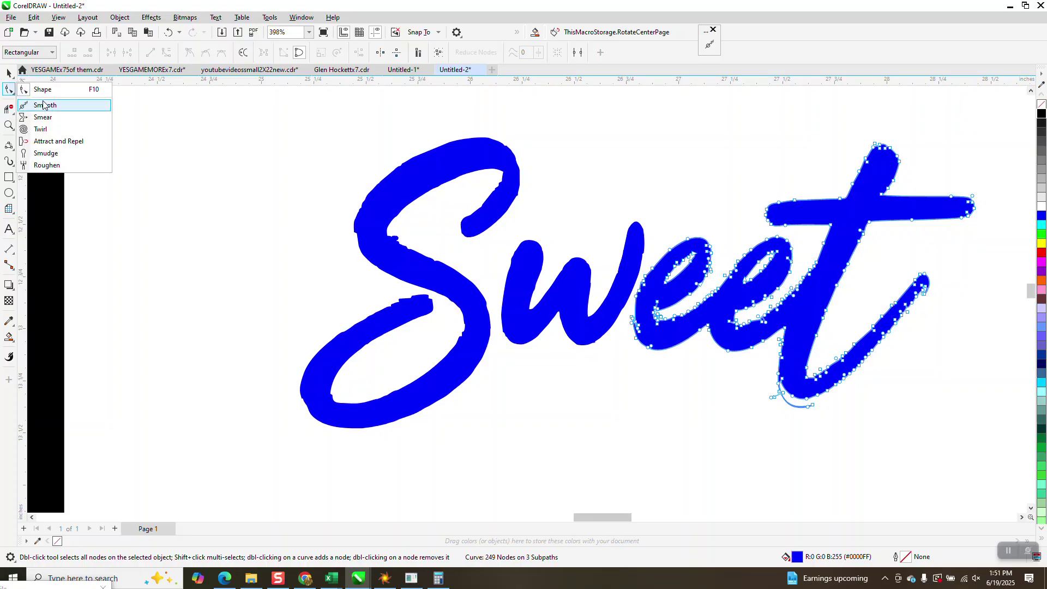
{"action": "left_click", "coordinate": [44, 105]}
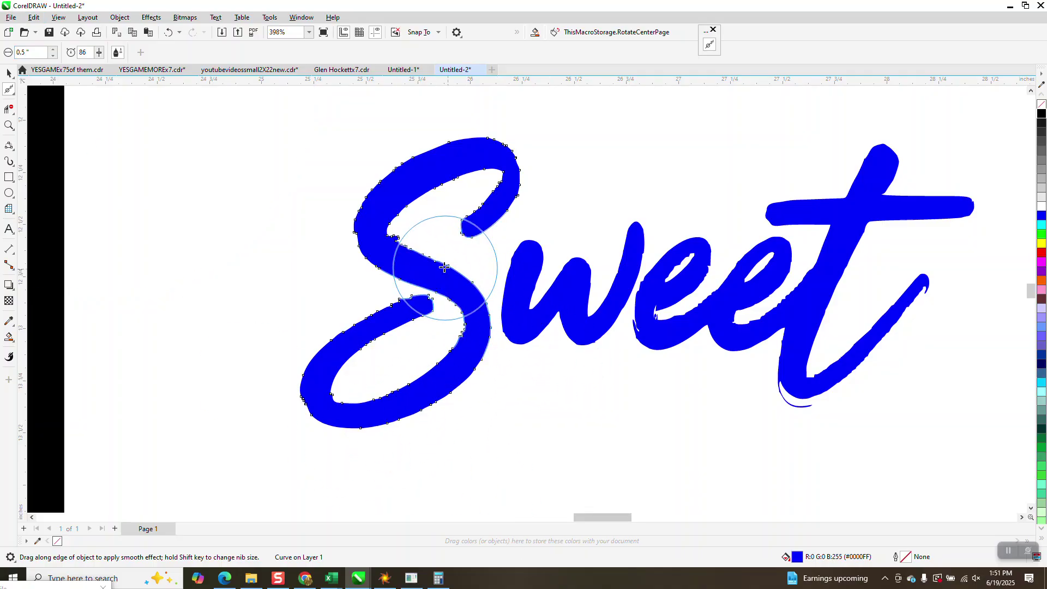
{"action": "mouse_move", "coordinate": [417, 265]}
{"action": "left_mouse_down"}
{"action": "mouse_move", "coordinate": [388, 247]}
{"action": "mouse_move", "coordinate": [380, 224]}
{"action": "mouse_move", "coordinate": [379, 244]}
{"action": "mouse_move", "coordinate": [375, 235]}
{"action": "mouse_move", "coordinate": [389, 195]}
{"action": "mouse_move", "coordinate": [427, 161]}
{"action": "mouse_move", "coordinate": [476, 161]}
{"action": "mouse_move", "coordinate": [480, 173]}
{"action": "mouse_move", "coordinate": [500, 165]}
{"action": "mouse_move", "coordinate": [490, 231]}
{"action": "mouse_move", "coordinate": [444, 270]}
{"action": "mouse_move", "coordinate": [457, 318]}
{"action": "mouse_move", "coordinate": [442, 373]}
{"action": "mouse_move", "coordinate": [456, 354]}
{"action": "mouse_move", "coordinate": [412, 388]}
{"action": "mouse_move", "coordinate": [303, 386]}
{"action": "mouse_move", "coordinate": [329, 393]}
{"action": "mouse_move", "coordinate": [335, 365]}
{"action": "mouse_move", "coordinate": [409, 308]}
{"action": "mouse_move", "coordinate": [355, 334]}
{"action": "mouse_move", "coordinate": [313, 401]}
{"action": "mouse_move", "coordinate": [365, 423]}
{"action": "mouse_move", "coordinate": [345, 336]}
{"action": "mouse_move", "coordinate": [386, 288]}
{"action": "mouse_move", "coordinate": [577, 329]}
{"action": "mouse_move", "coordinate": [563, 331]}
{"action": "mouse_move", "coordinate": [552, 322]}
{"action": "mouse_move", "coordinate": [576, 274]}
{"action": "mouse_move", "coordinate": [585, 328]}
{"action": "mouse_move", "coordinate": [621, 248]}
{"action": "mouse_move", "coordinate": [637, 245]}
{"action": "mouse_move", "coordinate": [678, 276]}
{"action": "mouse_move", "coordinate": [745, 274]}
{"action": "mouse_move", "coordinate": [823, 251]}
{"action": "mouse_move", "coordinate": [822, 234]}
{"action": "mouse_move", "coordinate": [762, 210]}
{"action": "mouse_move", "coordinate": [803, 214]}
{"action": "mouse_move", "coordinate": [852, 205]}
{"action": "left_mouse_up"}
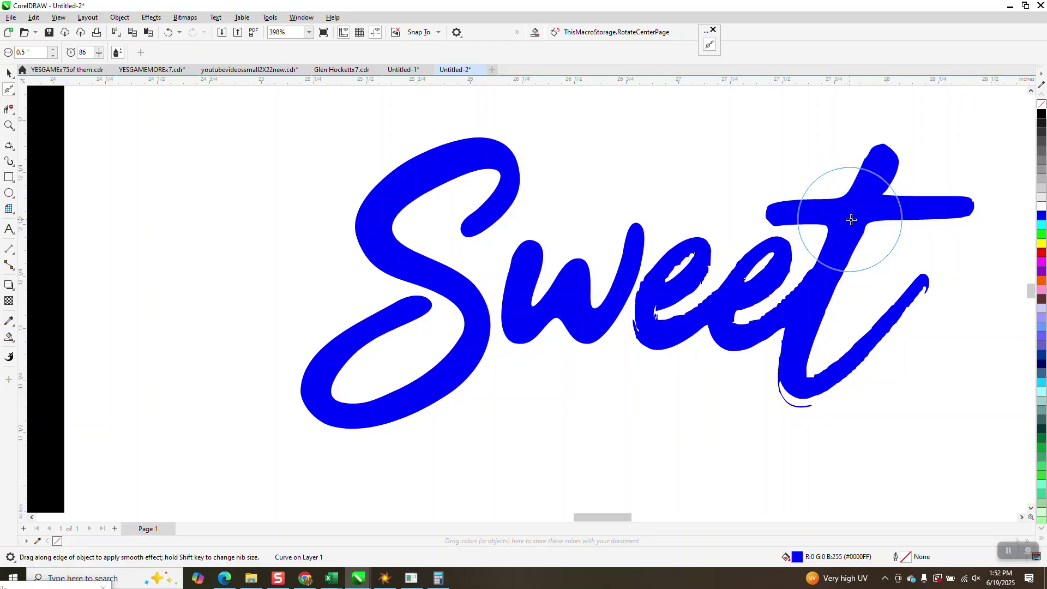
- Undo the last smoothing stroke and smooth the t's upper stem and the lower edges of the joined e's and t
{"action": "left_click", "coordinate": [173, 33]}
{"action": "mouse_move", "coordinate": [877, 196]}
{"action": "left_mouse_down"}
{"action": "mouse_move", "coordinate": [902, 174]}
{"action": "mouse_move", "coordinate": [891, 161]}
{"action": "left_mouse_up"}
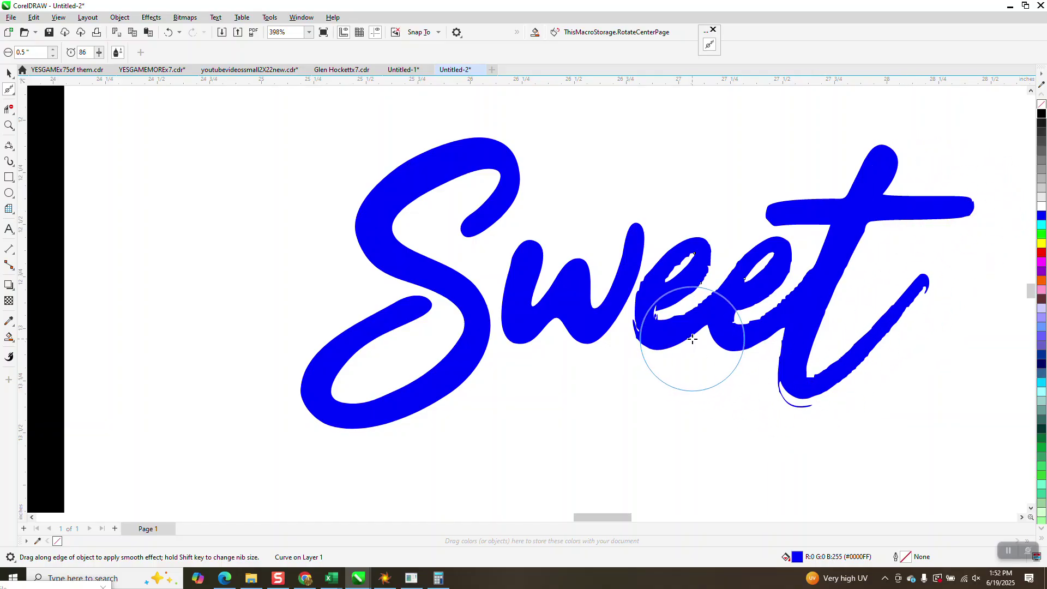
{"action": "mouse_move", "coordinate": [692, 339]}
{"action": "left_mouse_down"}
{"action": "mouse_move", "coordinate": [804, 287]}
{"action": "mouse_move", "coordinate": [783, 311]}
{"action": "mouse_move", "coordinate": [733, 327]}
{"action": "mouse_move", "coordinate": [693, 306]}
{"action": "mouse_move", "coordinate": [704, 273]}
{"action": "mouse_move", "coordinate": [659, 278]}
{"action": "mouse_move", "coordinate": [646, 323]}
{"action": "mouse_move", "coordinate": [794, 377]}
{"action": "left_mouse_up"}
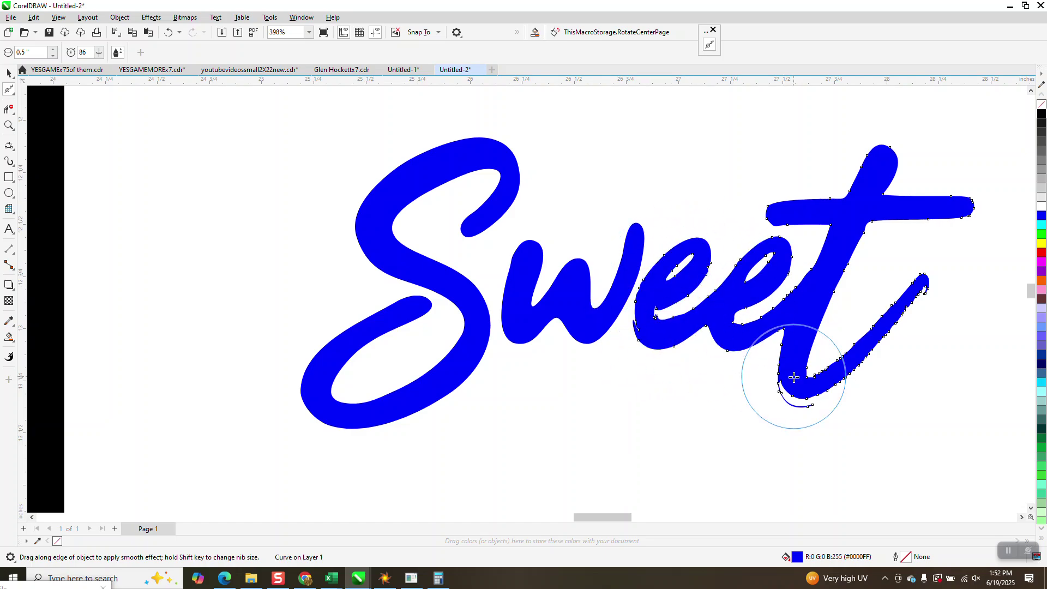
- Delete the nodes forming the thin stray sliver beneath the base of the t
{"action": "left_click", "coordinate": [16, 97]}
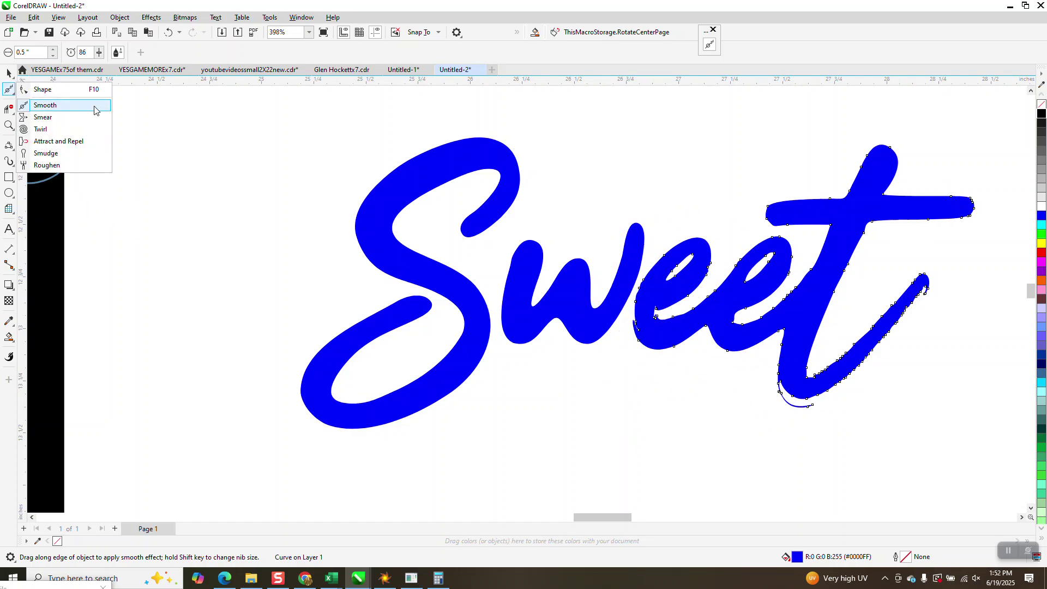
{"action": "left_click", "coordinate": [55, 87]}
{"action": "left_click", "coordinate": [8, 125]}
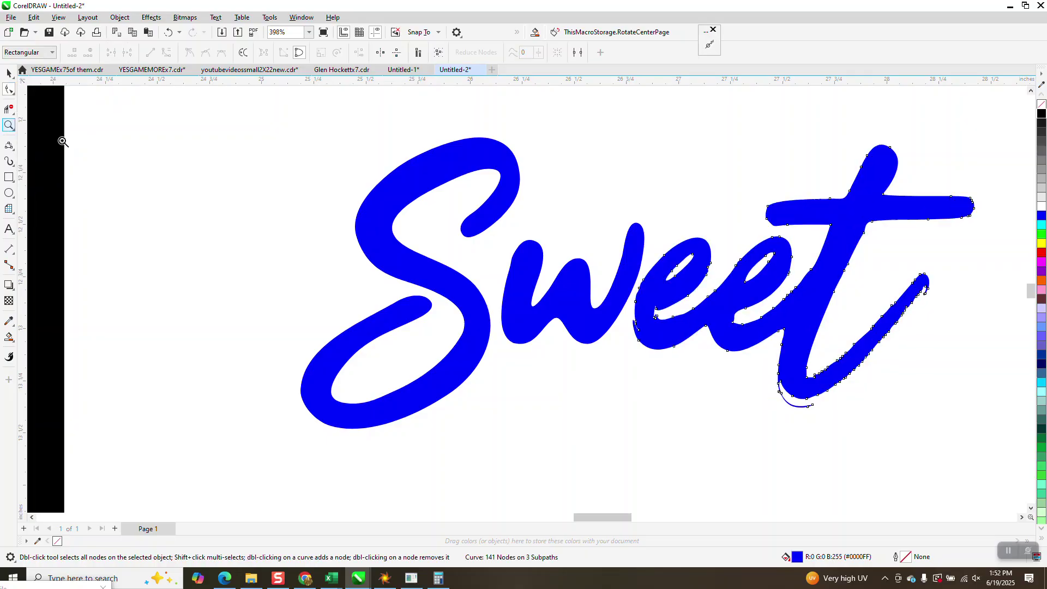
{"action": "left_click_drag", "start_coordinate": [643, 300], "coordinate": [840, 448]}
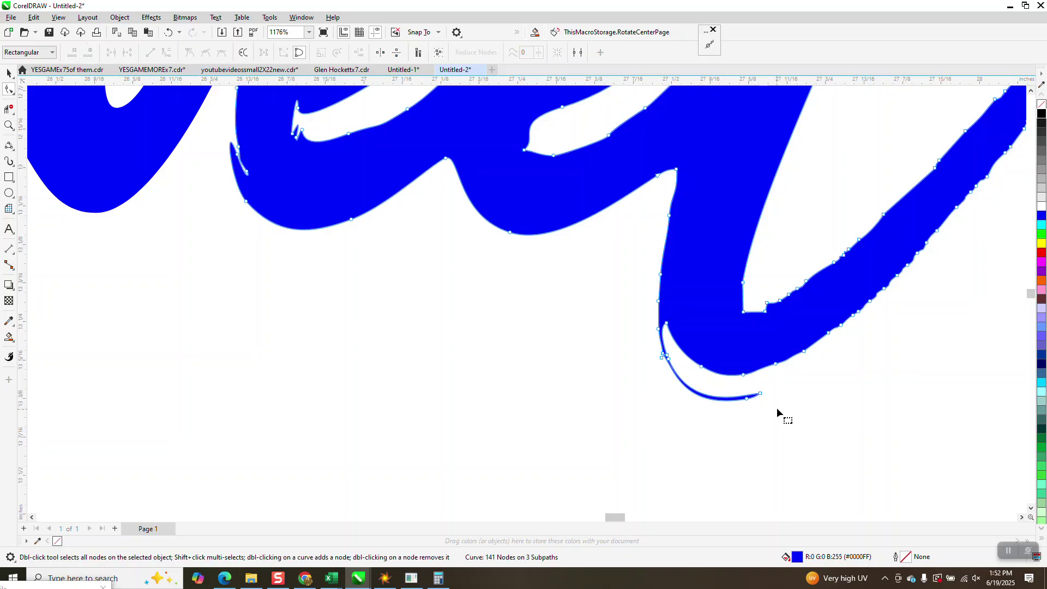
{"action": "left_click_drag", "start_coordinate": [652, 347], "coordinate": [692, 393]}
{"action": "key", "text": "Delete"}
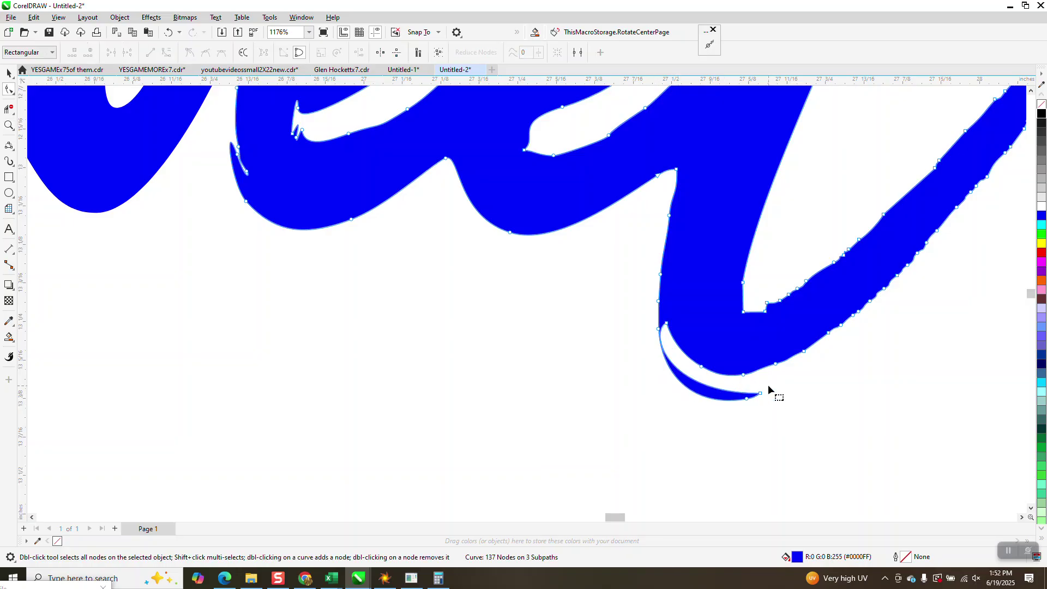
{"action": "left_click_drag", "start_coordinate": [768, 386], "coordinate": [722, 411]}
{"action": "key", "text": "Delete"}
- Convert the leftover spike at the t's base to a straight line and remove the extra node beside it
{"action": "left_click_drag", "start_coordinate": [650, 315], "coordinate": [673, 337]}
{"action": "right_click", "coordinate": [668, 325]}
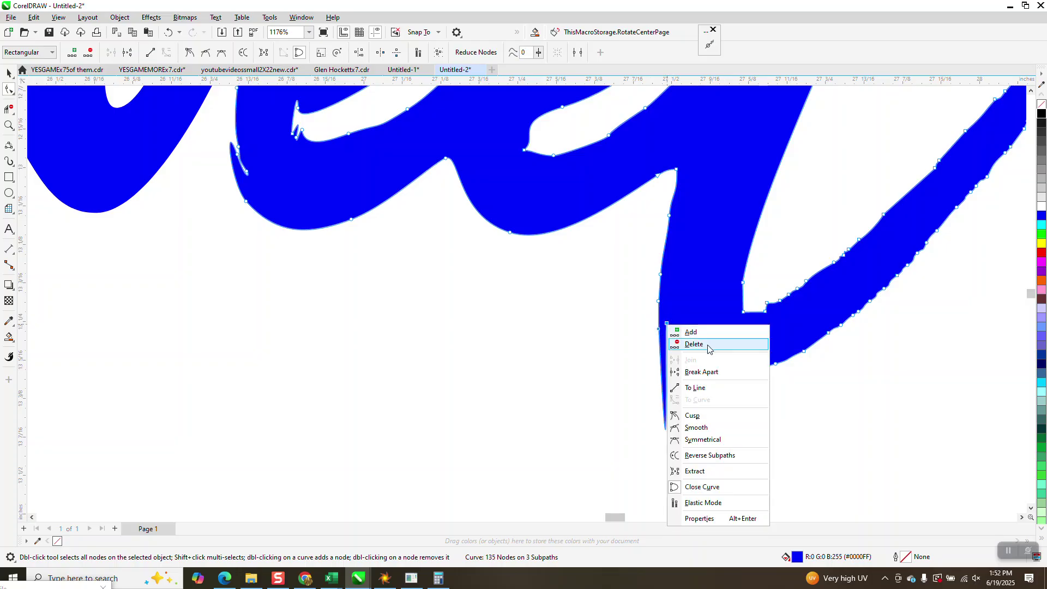
{"action": "left_click", "coordinate": [704, 387]}
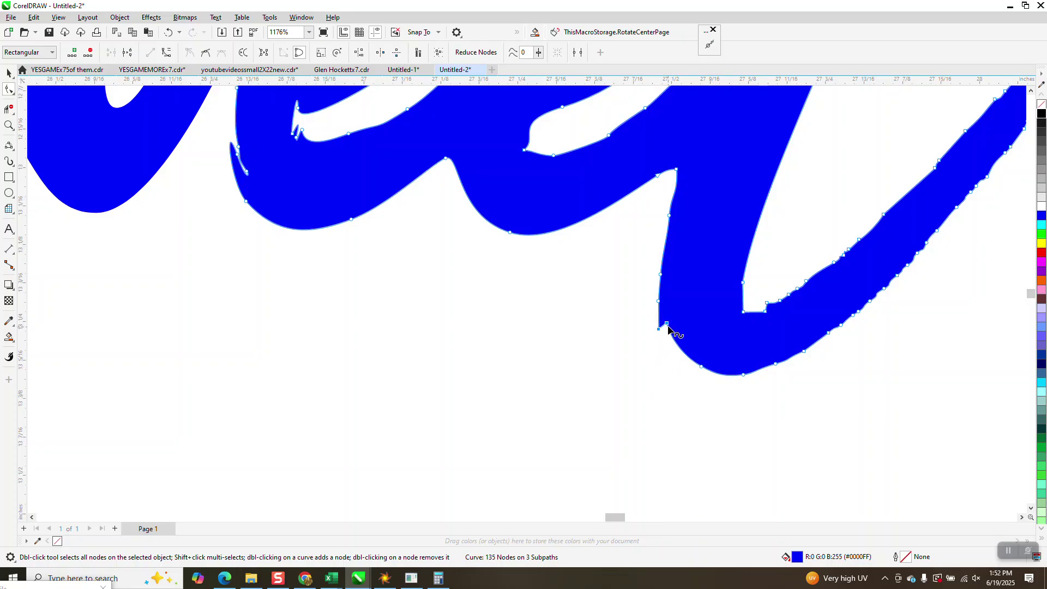
{"action": "left_click", "coordinate": [682, 380]}
{"action": "scroll", "coordinate": [670, 368], "scroll_direction": "down", "scroll_amount": 1}
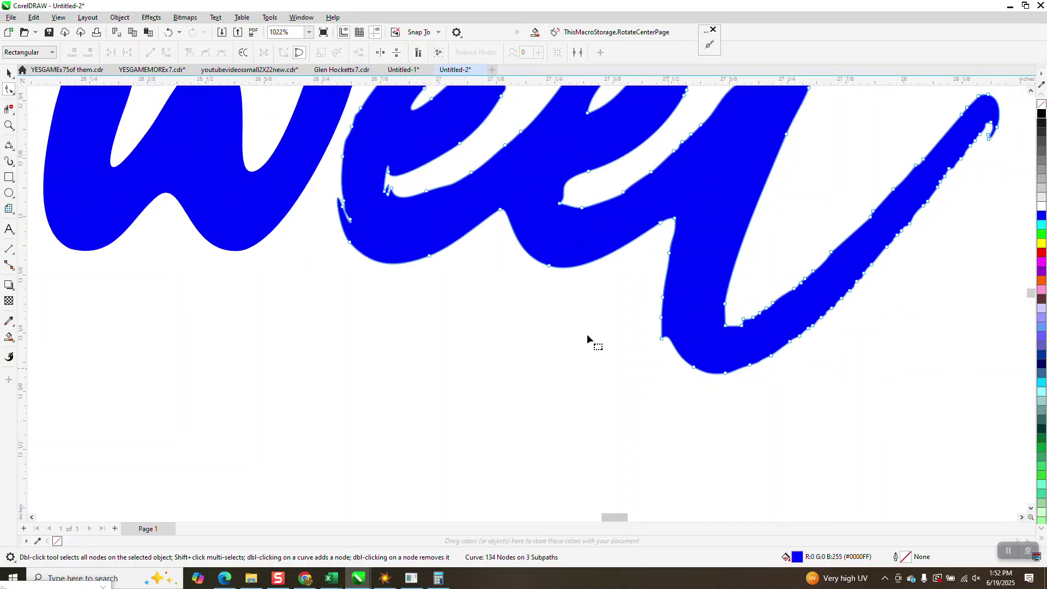
- Delete the nodes along the thin white slit in the lower left edge of the first e
{"action": "left_click", "coordinate": [9, 126]}
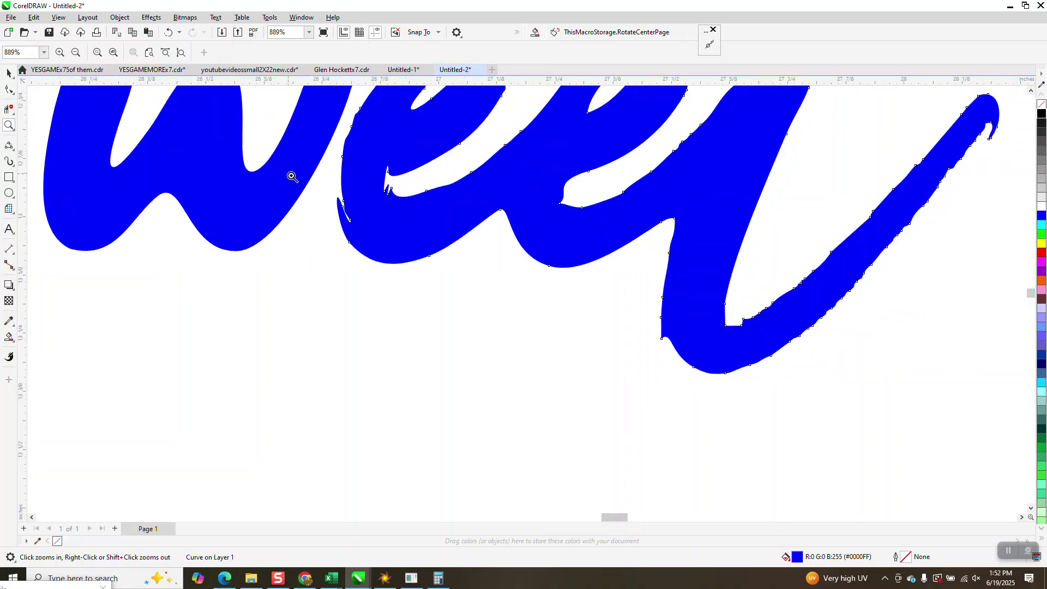
{"action": "left_click_drag", "start_coordinate": [369, 246], "coordinate": [370, 245]}
{"action": "left_click", "coordinate": [10, 89]}
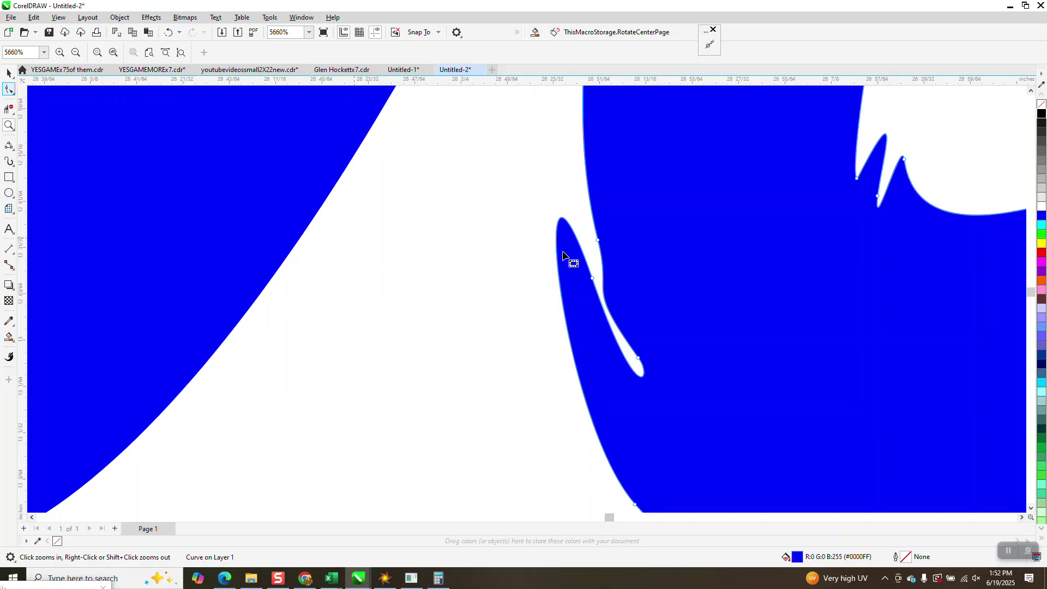
{"action": "left_click_drag", "start_coordinate": [531, 213], "coordinate": [620, 351]}
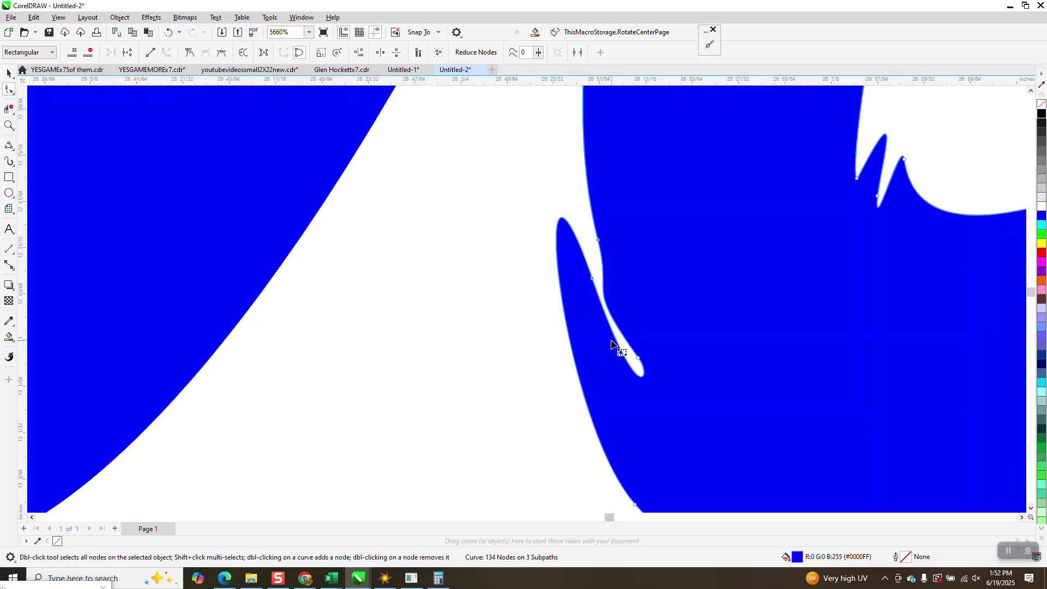
{"action": "key", "text": "Delete"}
- Convert the bulging spur segment on the first e's lower left edge to a straight line
{"action": "scroll", "coordinate": [661, 367], "scroll_direction": "down", "scroll_amount": 2}
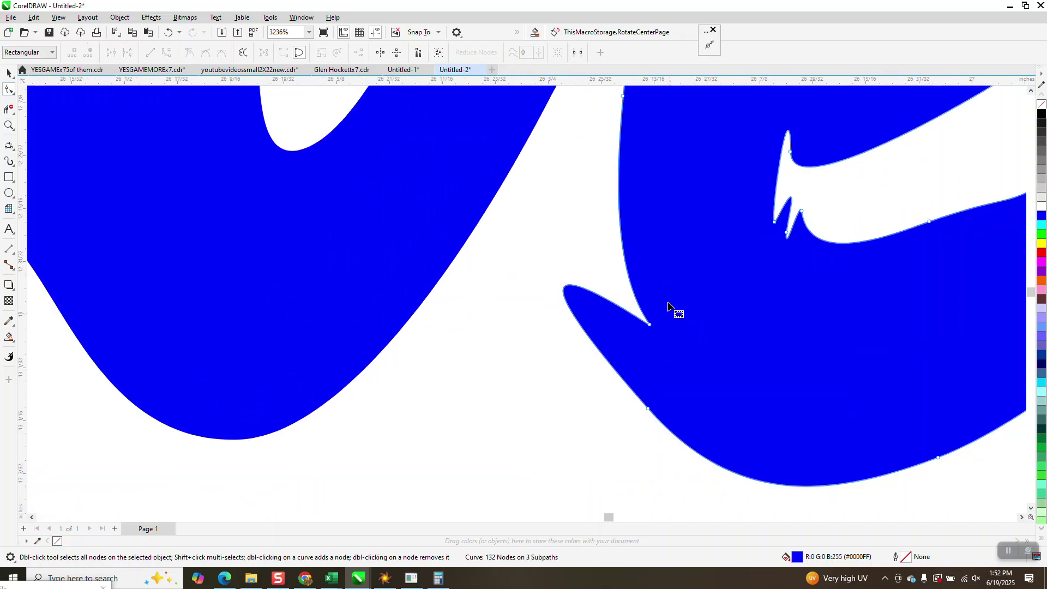
{"action": "left_click", "coordinate": [648, 409]}
{"action": "right_click", "coordinate": [647, 409]}
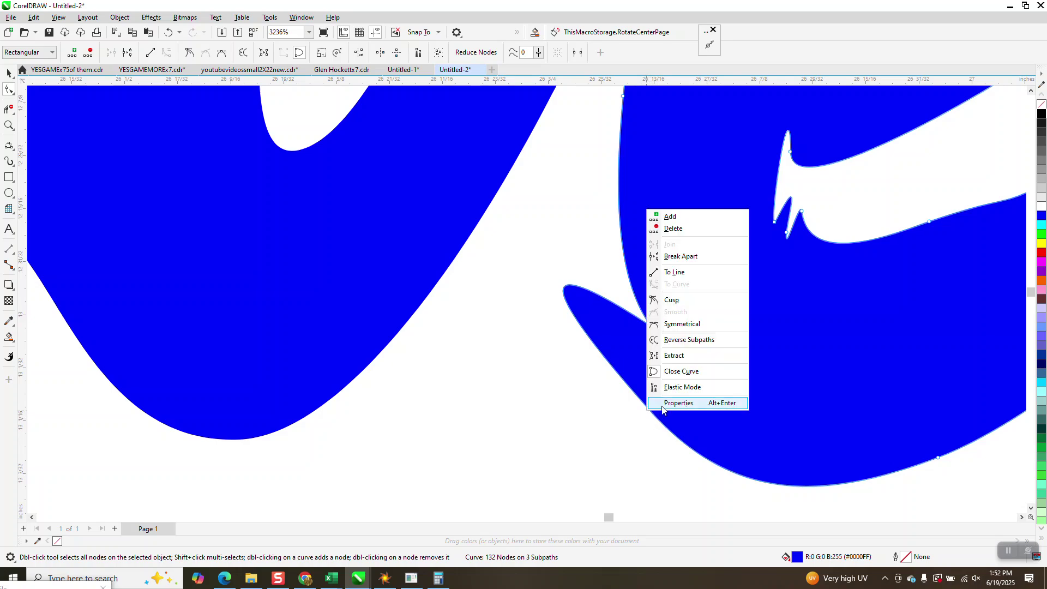
{"action": "left_click", "coordinate": [674, 272]}
- Pull the first e's lower left edge slightly outward by moving its nodes
{"action": "scroll", "coordinate": [531, 361], "scroll_direction": "down", "scroll_amount": 1}
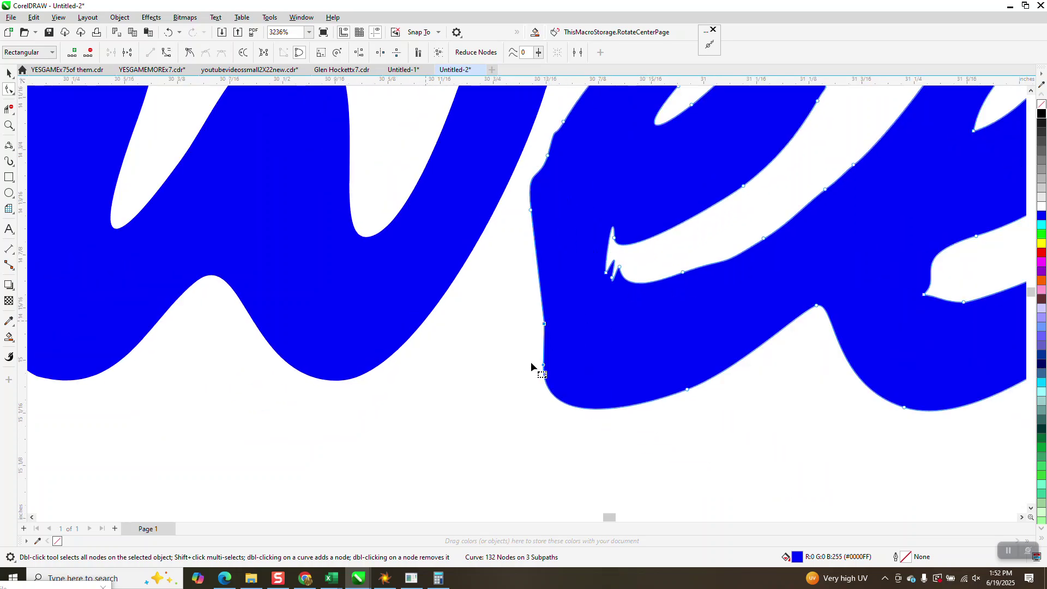
{"action": "scroll", "coordinate": [532, 359], "scroll_direction": "down", "scroll_amount": 1}
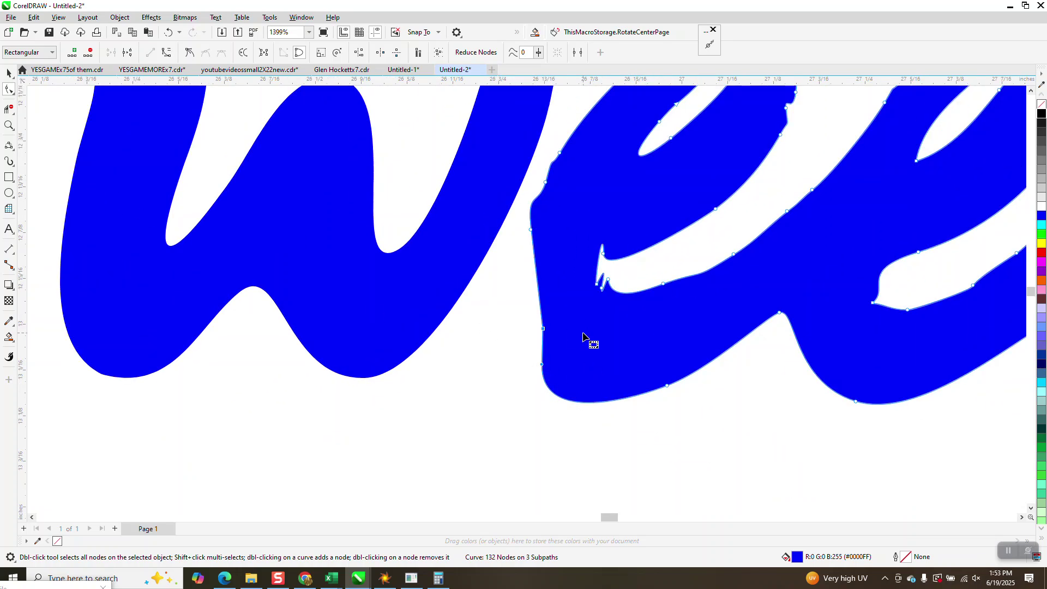
{"action": "left_click_drag", "start_coordinate": [543, 330], "coordinate": [517, 331]}
{"action": "scroll", "coordinate": [445, 314], "scroll_direction": "down", "scroll_amount": 1}
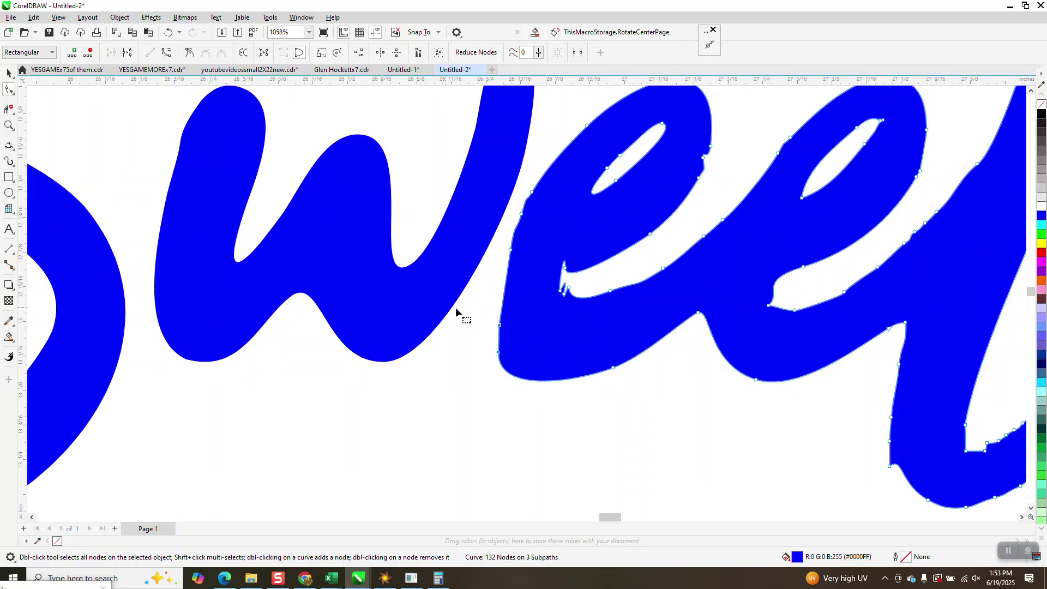
{"action": "left_click_drag", "start_coordinate": [497, 326], "coordinate": [494, 324]}
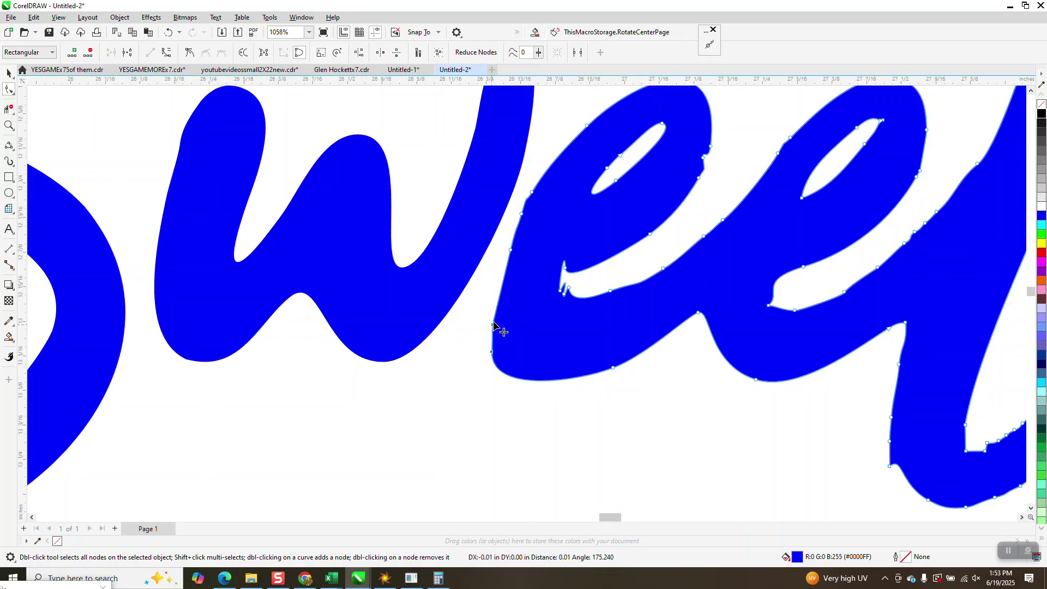
- Smooth the remaining jagged edges of the joined e's and t with the Smooth tool
{"action": "left_click", "coordinate": [13, 94]}
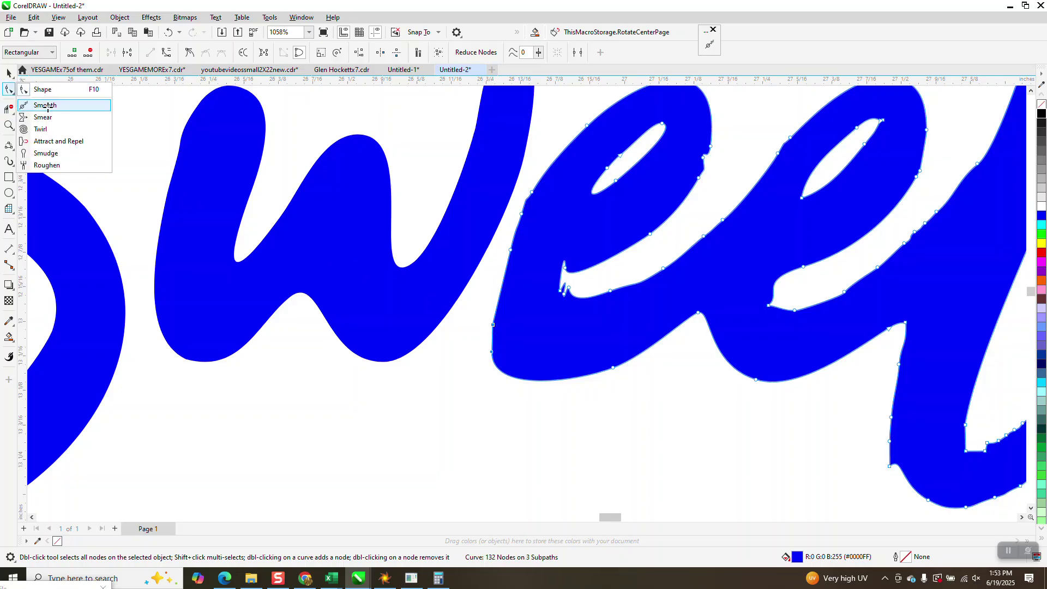
{"action": "left_click", "coordinate": [45, 105]}
{"action": "mouse_move", "coordinate": [509, 217]}
{"action": "left_mouse_down"}
{"action": "mouse_move", "coordinate": [535, 225]}
{"action": "mouse_move", "coordinate": [545, 263]}
{"action": "mouse_move", "coordinate": [577, 287]}
{"action": "mouse_move", "coordinate": [610, 273]}
{"action": "mouse_move", "coordinate": [652, 211]}
{"action": "mouse_move", "coordinate": [695, 174]}
{"action": "mouse_move", "coordinate": [689, 218]}
{"action": "mouse_move", "coordinate": [707, 270]}
{"action": "mouse_move", "coordinate": [747, 309]}
{"action": "left_mouse_up"}
{"action": "scroll", "coordinate": [651, 349], "scroll_direction": "down", "scroll_amount": 1}
{"action": "mouse_move", "coordinate": [808, 297]}
{"action": "left_mouse_down"}
{"action": "mouse_move", "coordinate": [818, 277]}
{"action": "mouse_move", "coordinate": [920, 322]}
{"action": "mouse_move", "coordinate": [815, 406]}
{"action": "mouse_move", "coordinate": [759, 408]}
{"action": "mouse_move", "coordinate": [819, 415]}
{"action": "mouse_move", "coordinate": [865, 399]}
{"action": "mouse_move", "coordinate": [957, 311]}
{"action": "mouse_move", "coordinate": [963, 290]}
{"action": "mouse_move", "coordinate": [848, 272]}
{"action": "mouse_move", "coordinate": [875, 219]}
{"action": "left_mouse_up"}
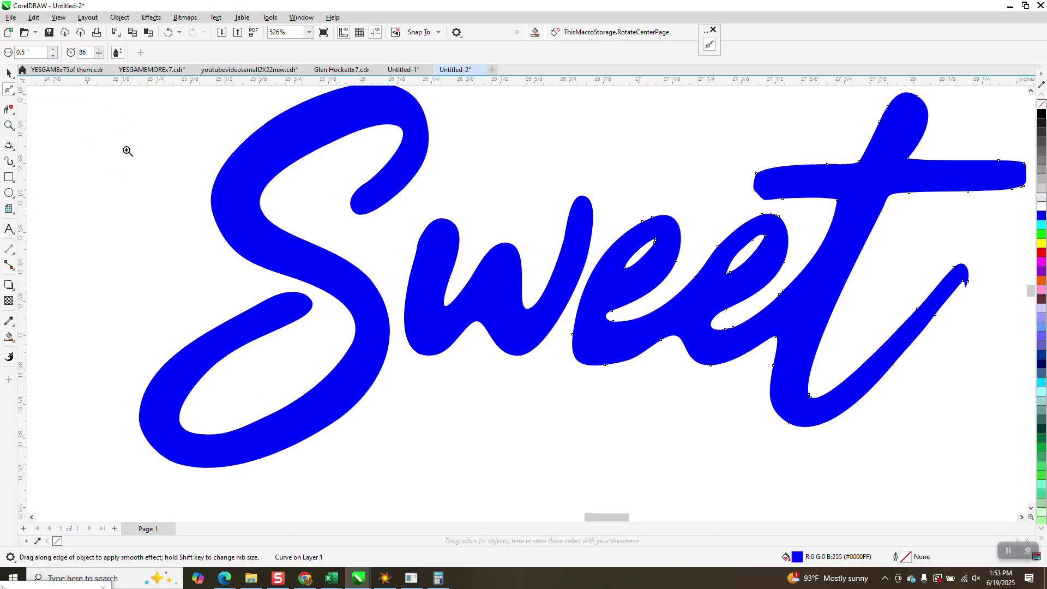
- Delete the nodes of the small hook at the end of the t's tail so it tapers to a point
{"action": "key", "text": "z"}
{"action": "left_click_drag", "start_coordinate": [941, 252], "coordinate": [1004, 338]}
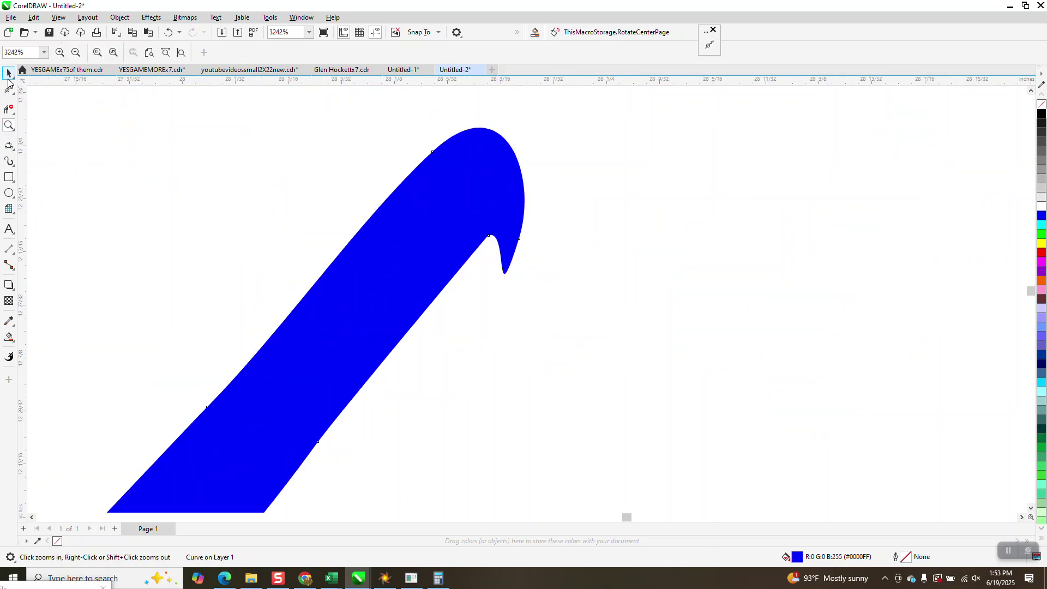
{"action": "left_click", "coordinate": [8, 88]}
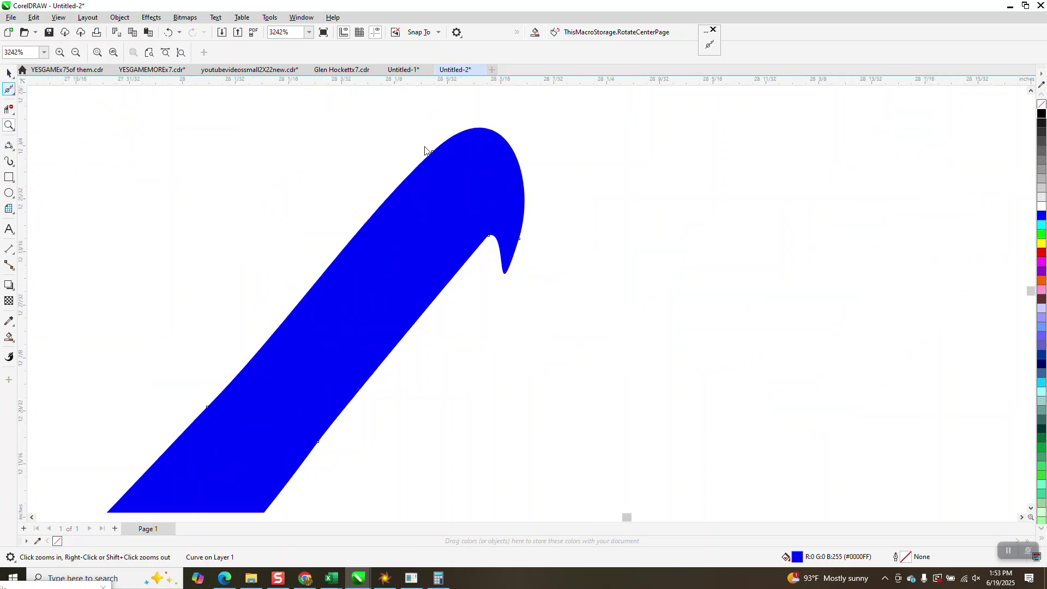
{"action": "left_click", "coordinate": [12, 96]}
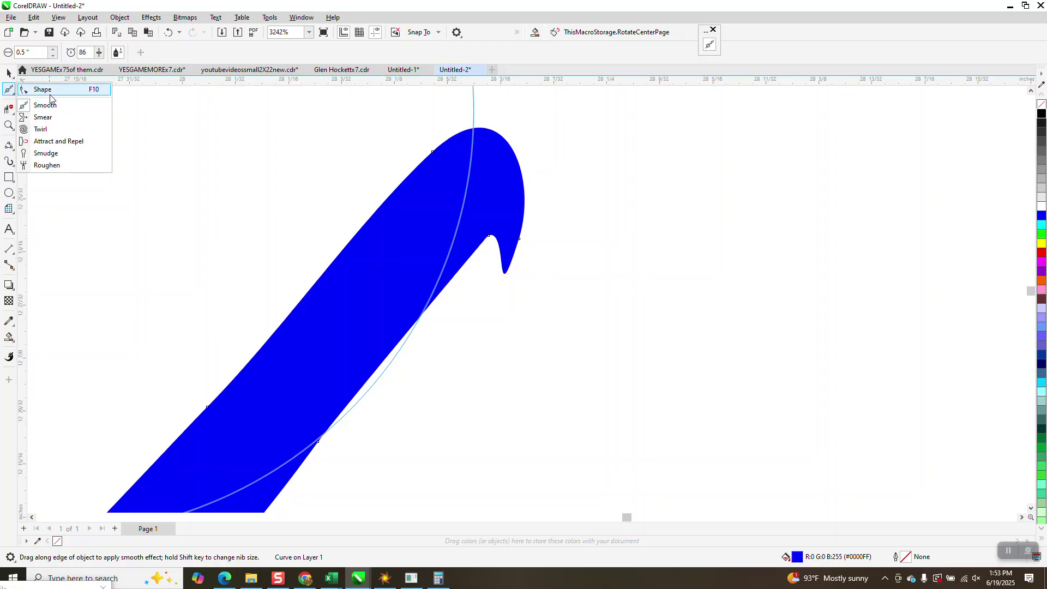
{"action": "left_click", "coordinate": [43, 90]}
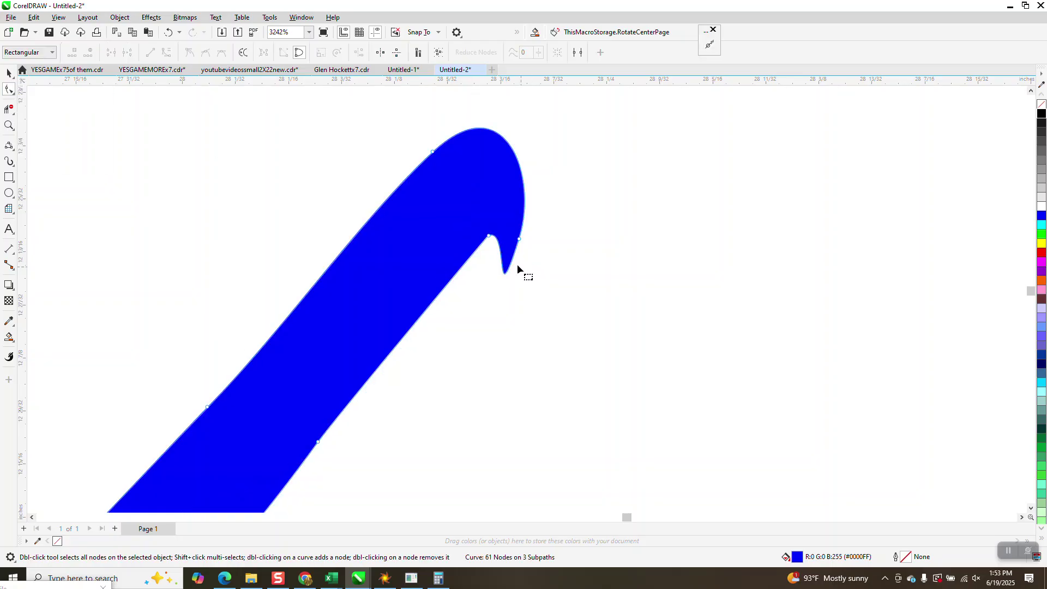
{"action": "left_click_drag", "start_coordinate": [487, 267], "coordinate": [487, 264]}
{"action": "key", "text": "Delete"}
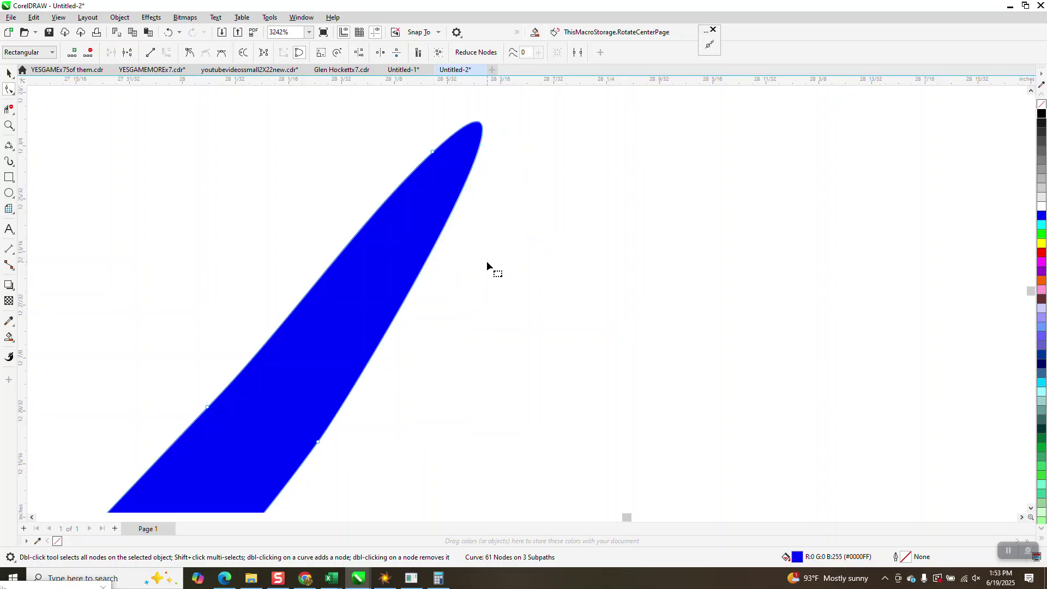
{"action": "scroll", "coordinate": [499, 263], "scroll_direction": "down", "scroll_amount": 2}
{"action": "scroll", "coordinate": [502, 266], "scroll_direction": "down", "scroll_amount": 3}
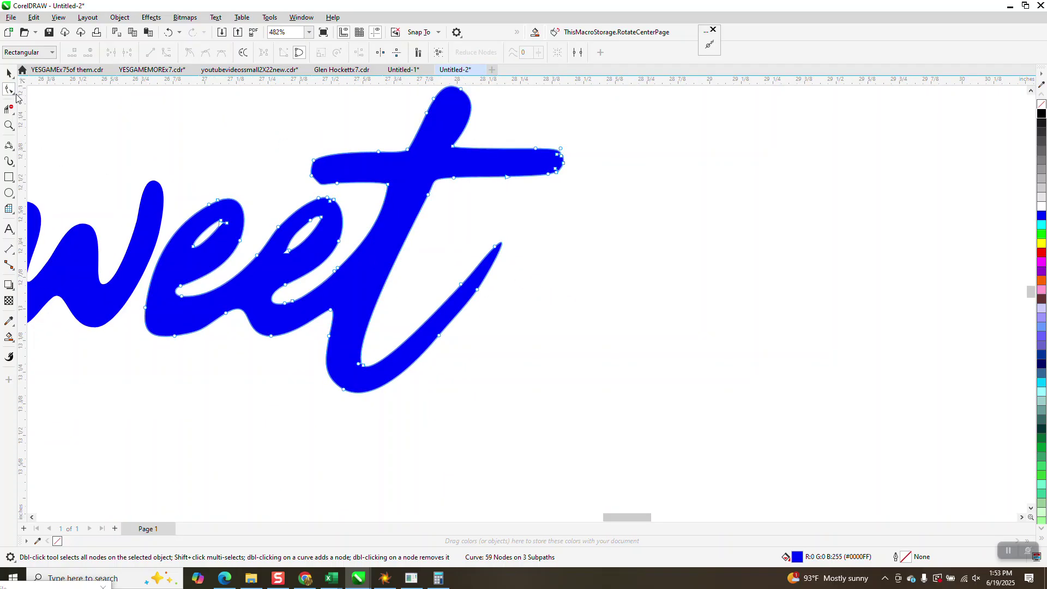
- Smooth the tapered tip of the t's tail with the Smooth tool
{"action": "left_click", "coordinate": [14, 94]}
{"action": "left_click", "coordinate": [45, 106]}
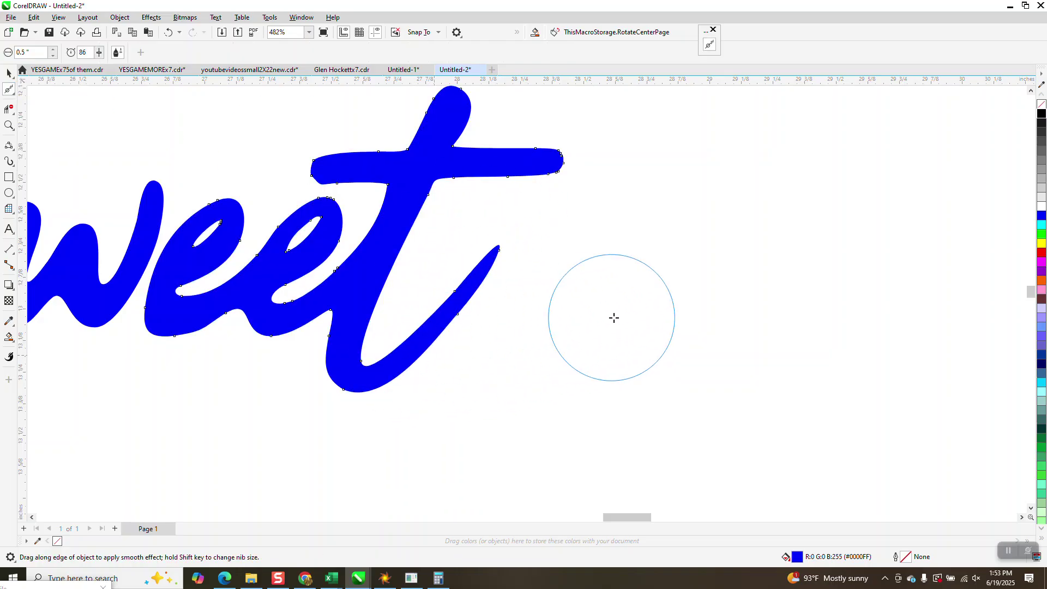
{"action": "scroll", "coordinate": [611, 315], "scroll_direction": "down", "scroll_amount": 3}
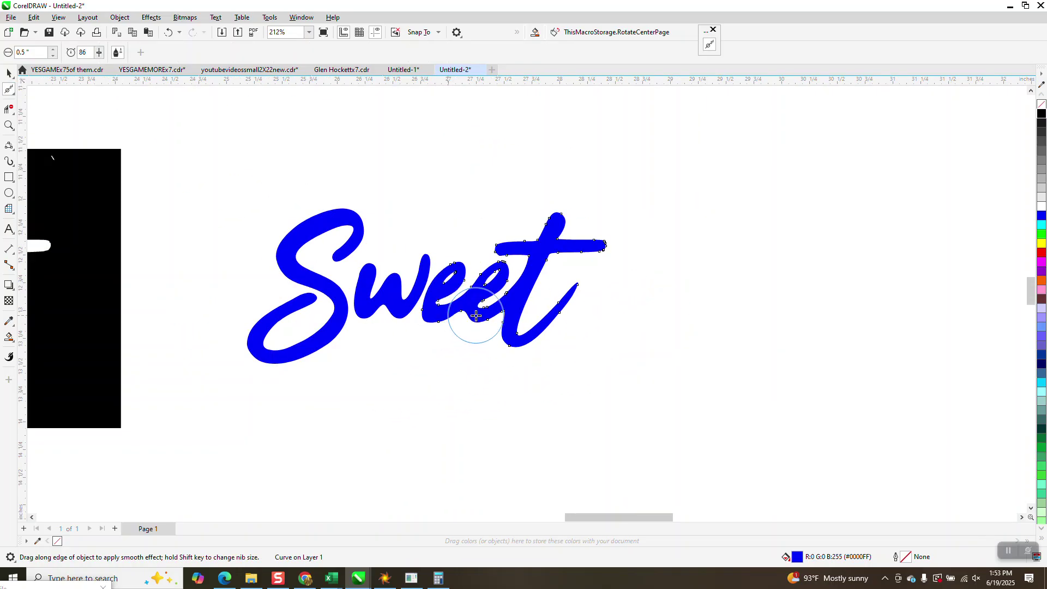
{"action": "scroll", "coordinate": [894, 362], "scroll_direction": "down", "scroll_amount": 5}
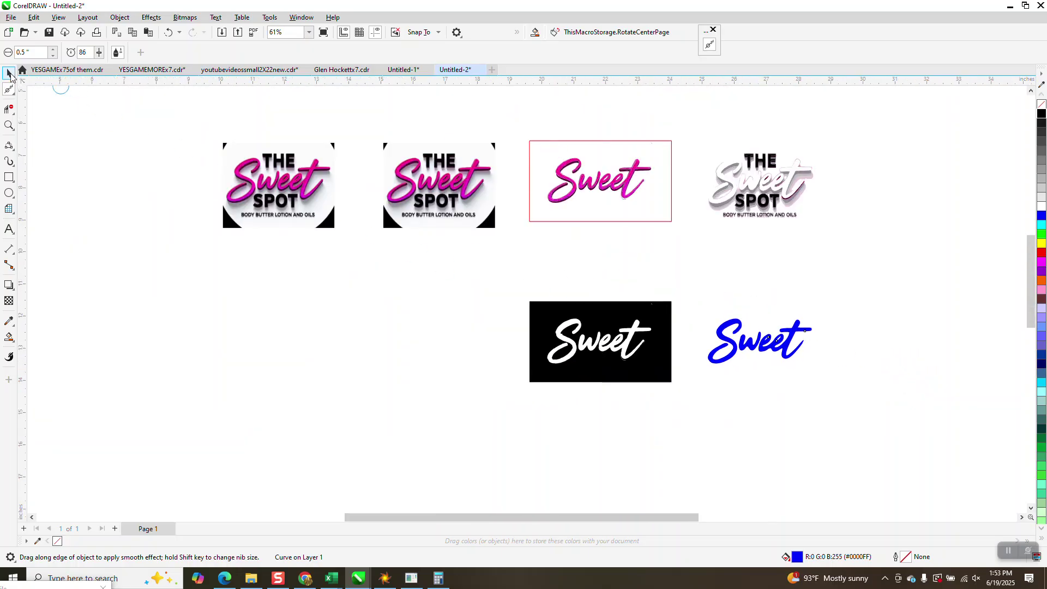
- Move the leftmost logo image 5 inches down and 15 inches right, behind the blue Sweet lettering, to compare the two
{"action": "left_click", "coordinate": [8, 72]}
{"action": "left_click", "coordinate": [289, 182]}
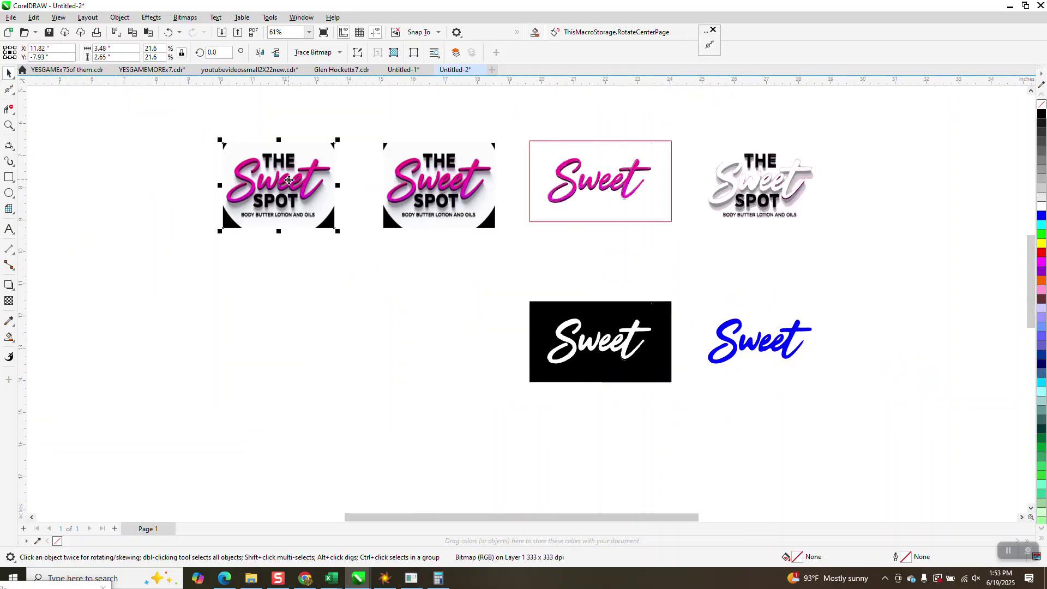
{"action": "key", "text": "Down"}
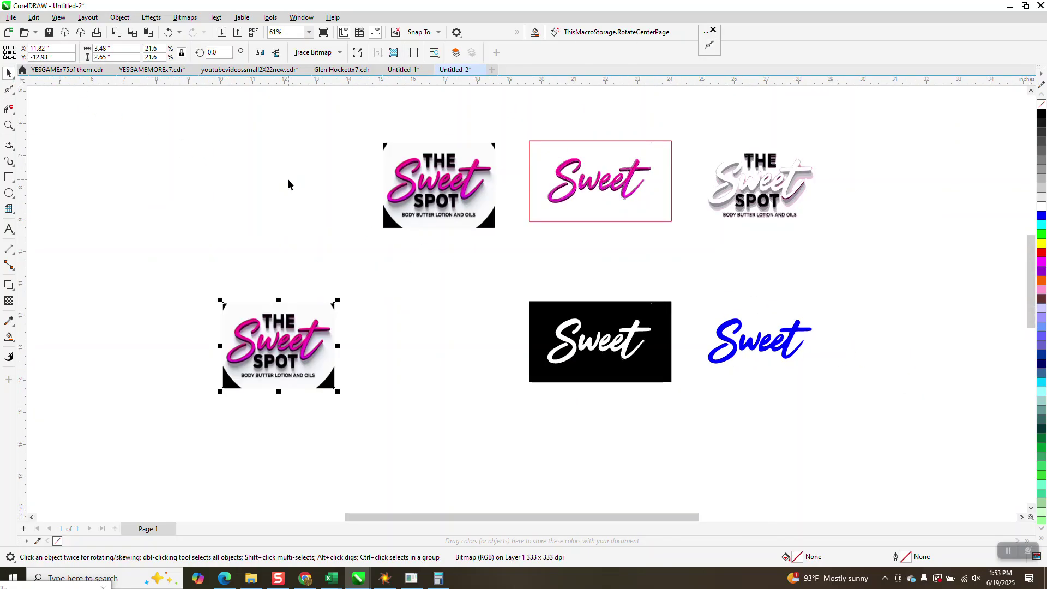
{"action": "key", "text": "Right"}
{"action": "key", "text": "Right"}
{"action": "key", "text": "Right"}
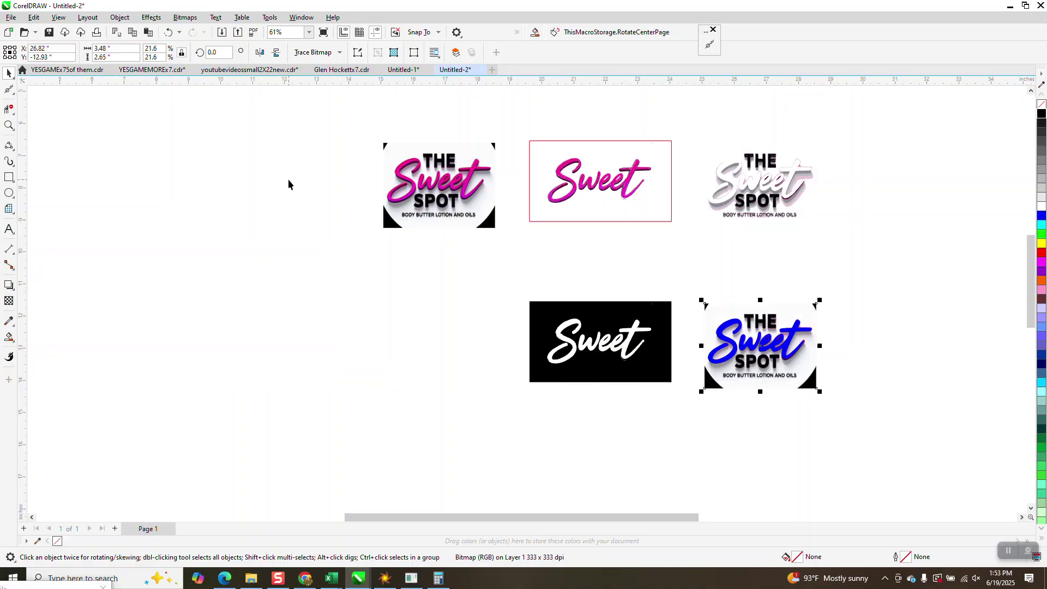
{"action": "left_click", "coordinate": [11, 126]}
{"action": "left_click_drag", "start_coordinate": [730, 370], "coordinate": [837, 405]}
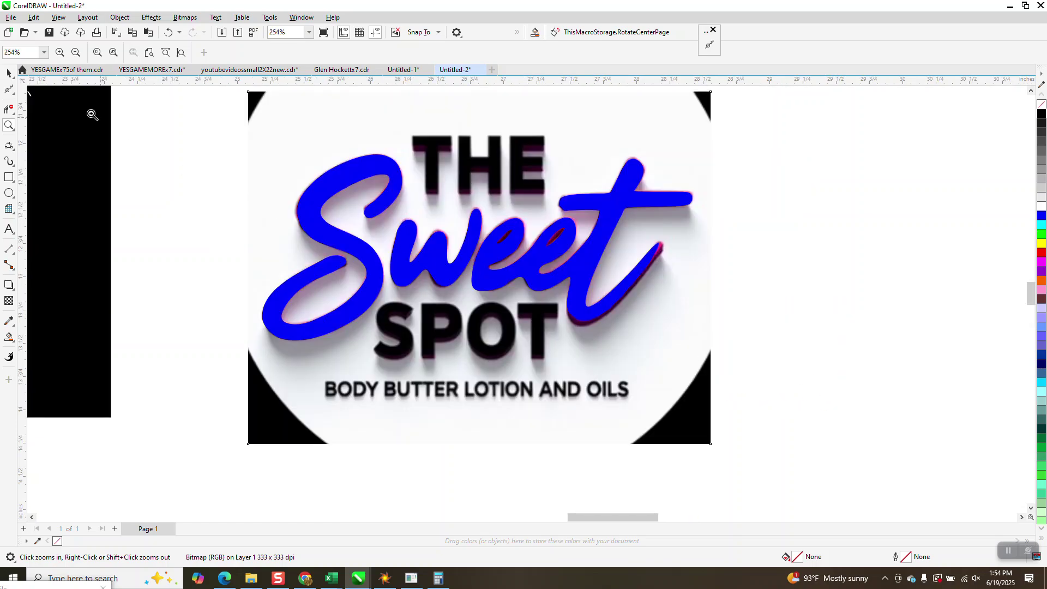
- Shift the logo image and the overlying blue Sweet lettering 5 inches right, and break apart the combined S and w
{"action": "left_click", "coordinate": [9, 72]}
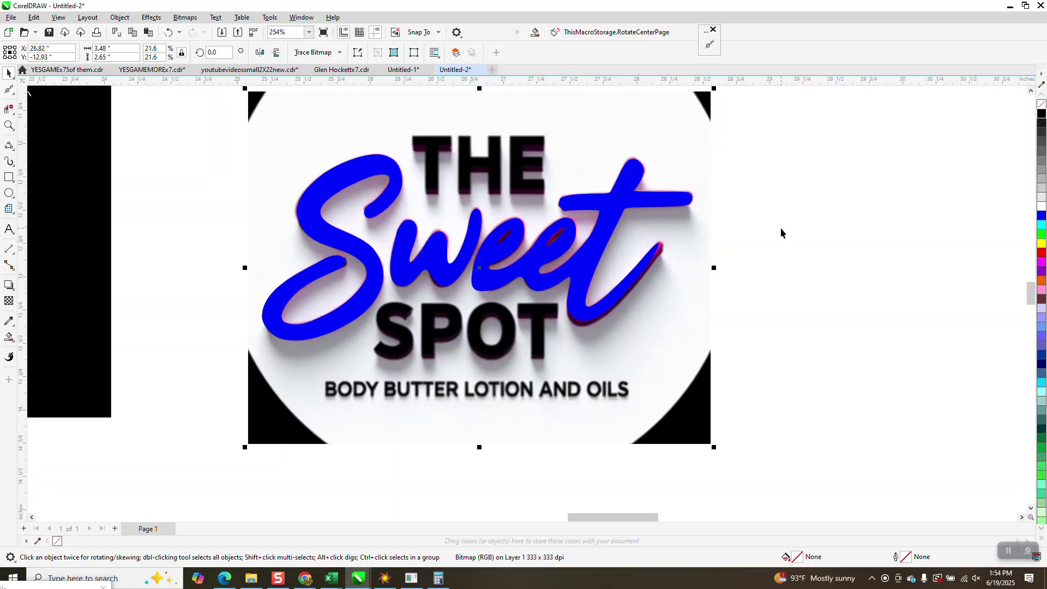
{"action": "key", "text": "Right"}
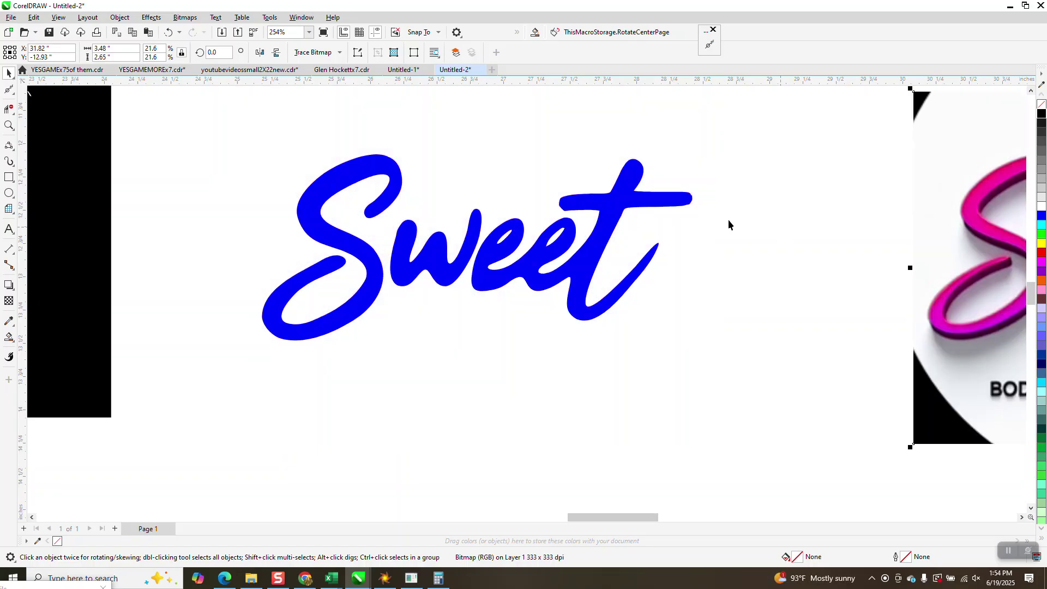
{"action": "left_click", "coordinate": [678, 199]}
{"action": "scroll", "coordinate": [561, 206], "scroll_direction": "down", "scroll_amount": 1}
{"action": "key", "text": "Right"}
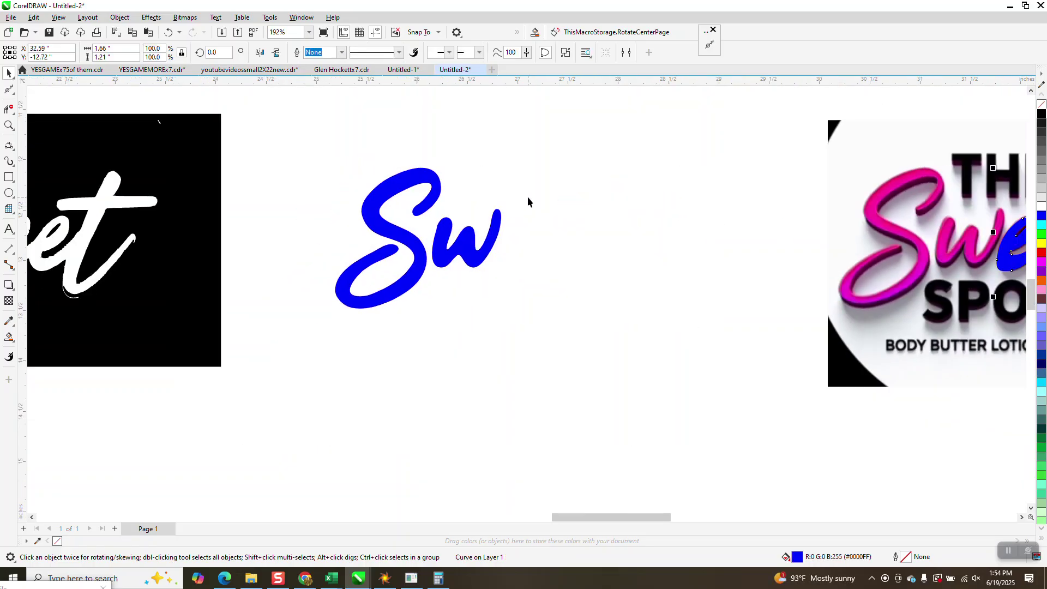
{"action": "scroll", "coordinate": [414, 330], "scroll_direction": "down", "scroll_amount": 3}
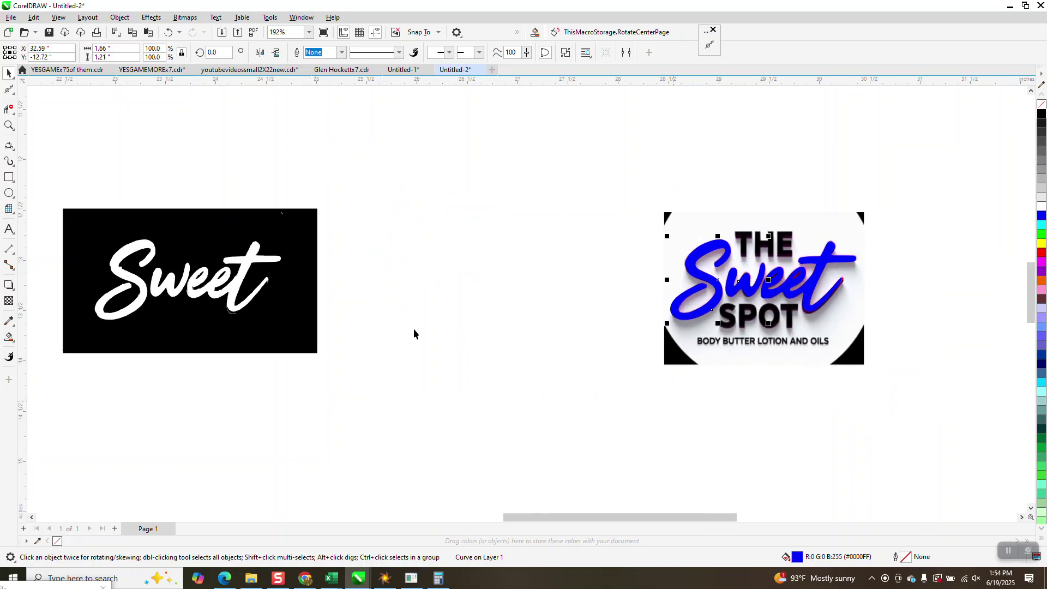
{"action": "key", "text": "ctrl+k"}
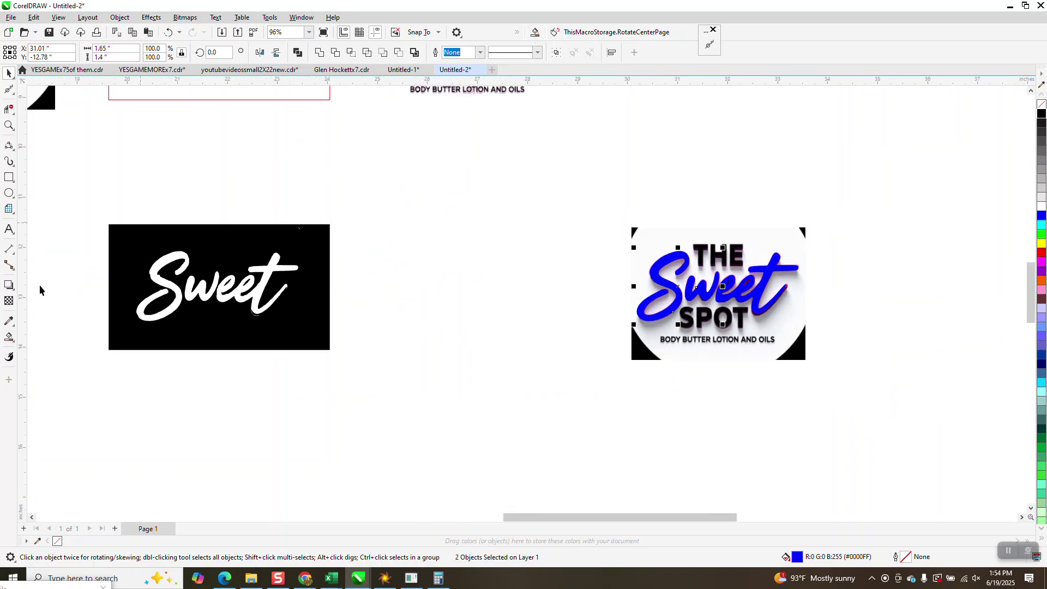
- Try a uniform transparency on the blue S and w to check them against the logo image, and undo it
{"action": "left_click", "coordinate": [11, 302]}
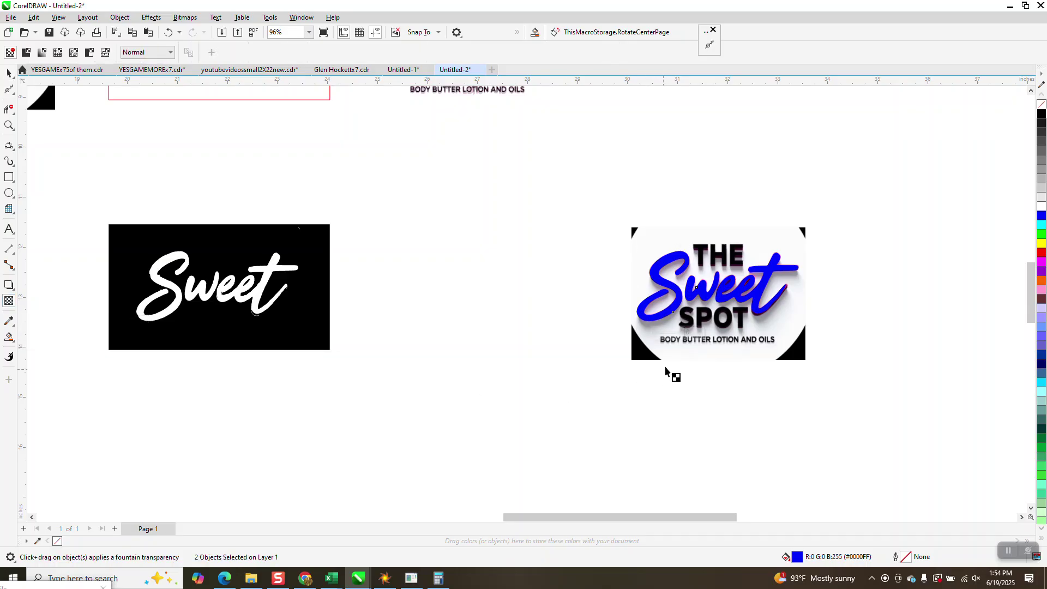
{"action": "mouse_move", "coordinate": [700, 344]}
{"action": "left_click_drag", "start_coordinate": [654, 336], "coordinate": [669, 338]}
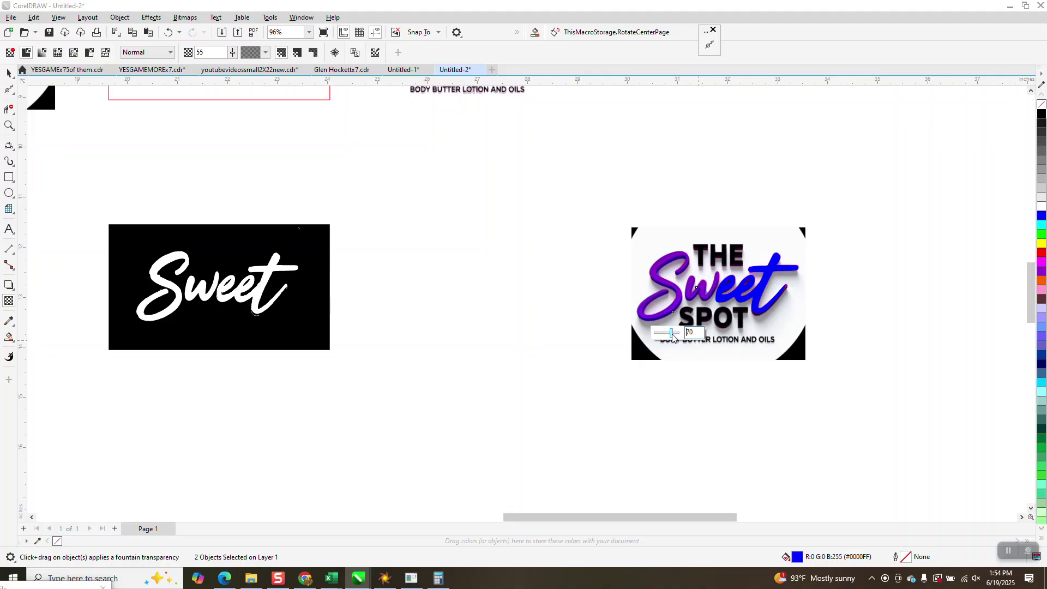
{"action": "left_click", "coordinate": [9, 125]}
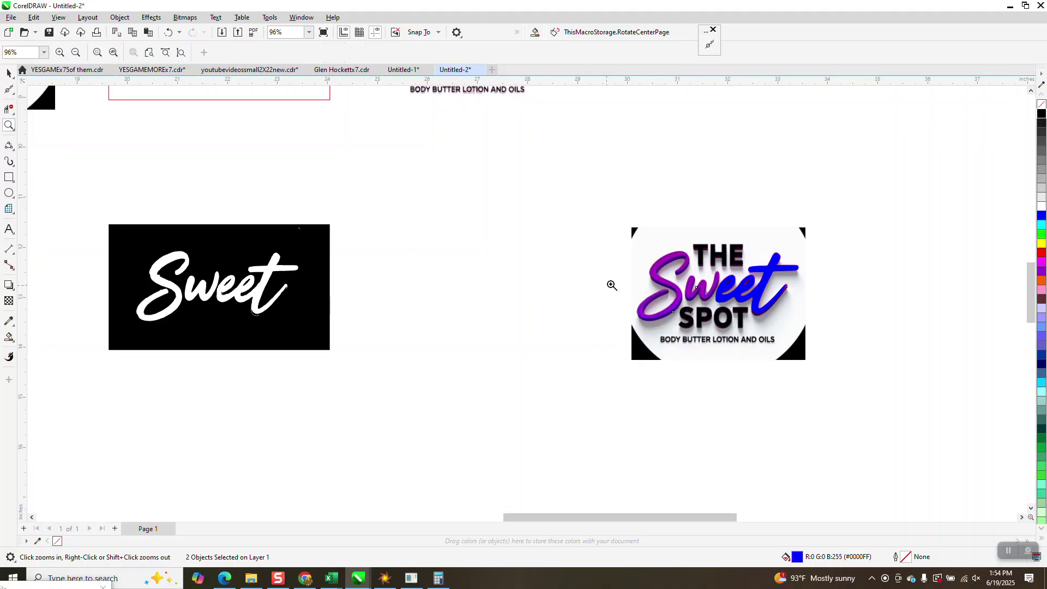
{"action": "left_click_drag", "start_coordinate": [635, 255], "coordinate": [739, 356]}
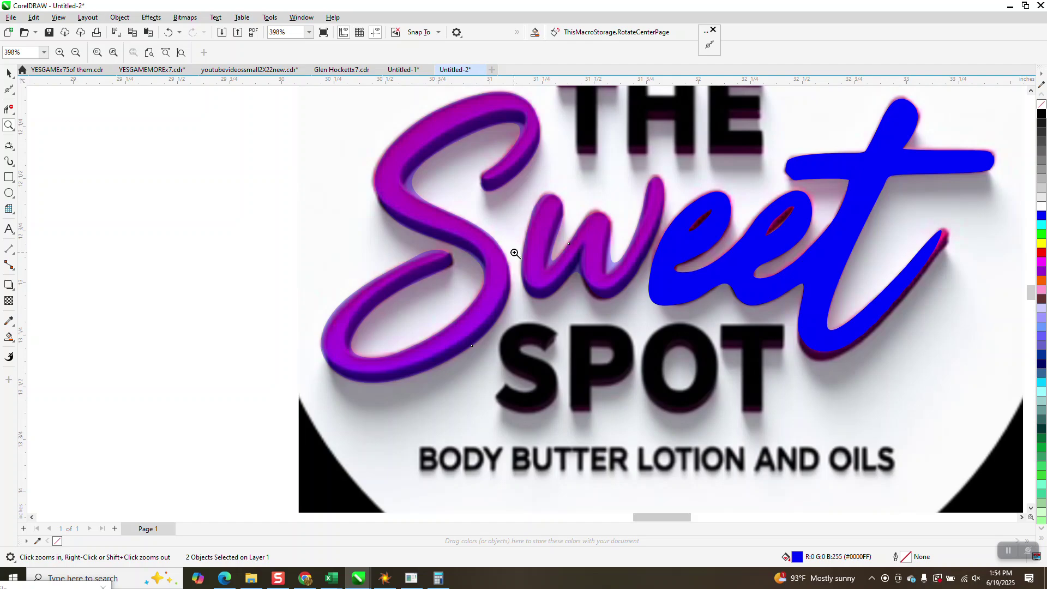
{"action": "left_click", "coordinate": [168, 34]}
{"action": "left_click", "coordinate": [166, 35]}
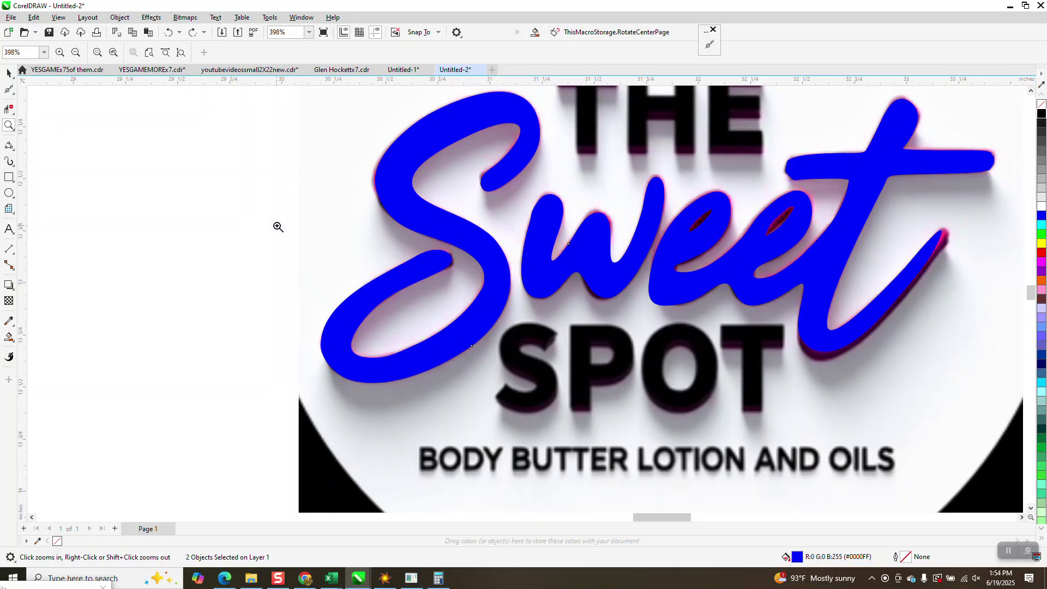
- Reshape the tip of the t's tail to follow the logo underneath, shifting its edge outward and deleting an extra node
{"action": "left_click", "coordinate": [11, 94]}
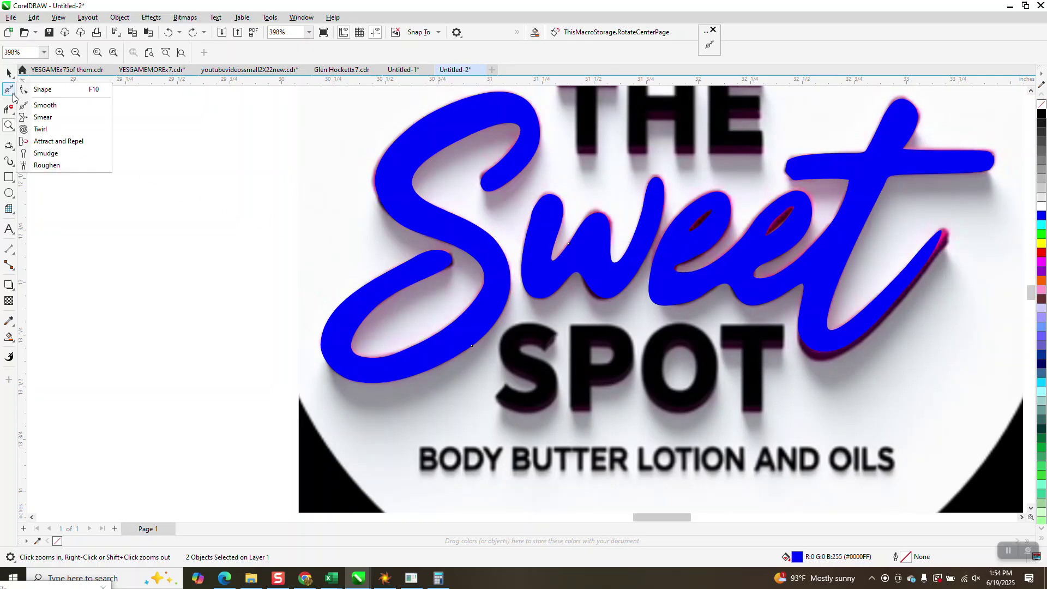
{"action": "left_click", "coordinate": [54, 91]}
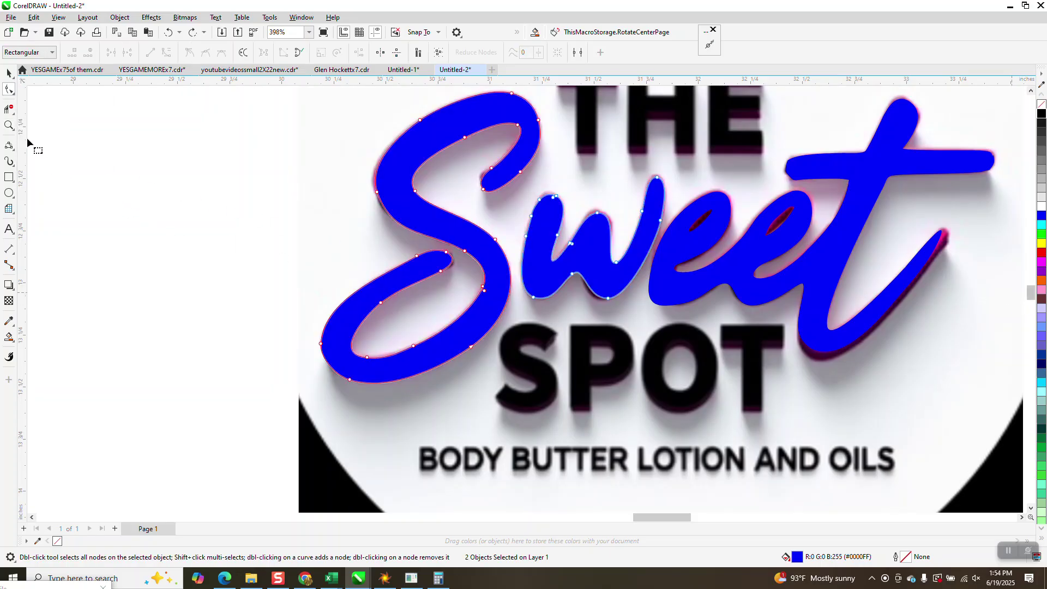
{"action": "left_click", "coordinate": [9, 125]}
{"action": "left_click_drag", "start_coordinate": [868, 216], "coordinate": [970, 304]}
{"action": "left_click", "coordinate": [9, 90]}
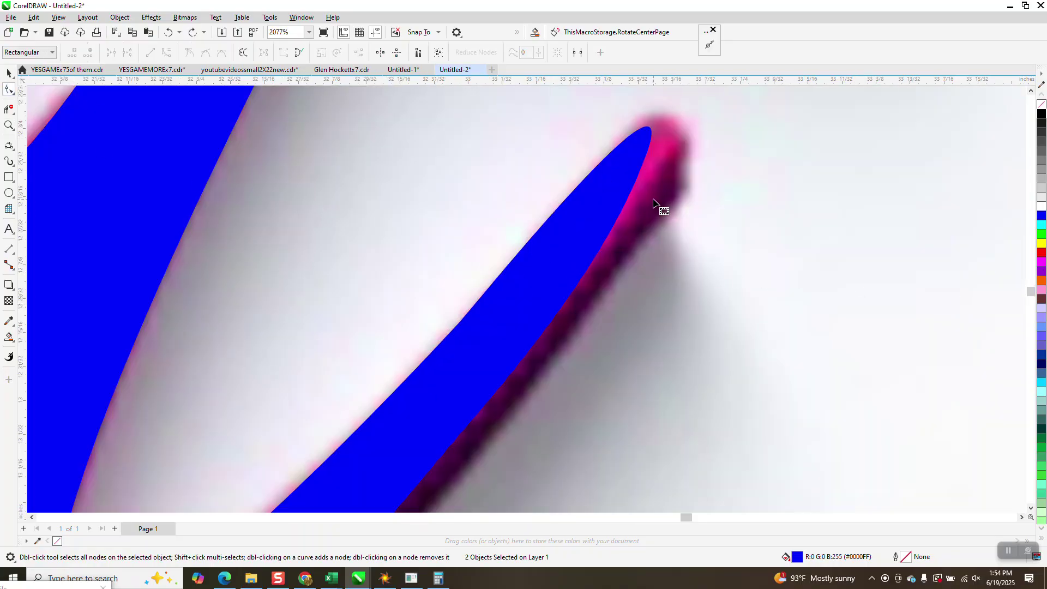
{"action": "left_click", "coordinate": [631, 190]}
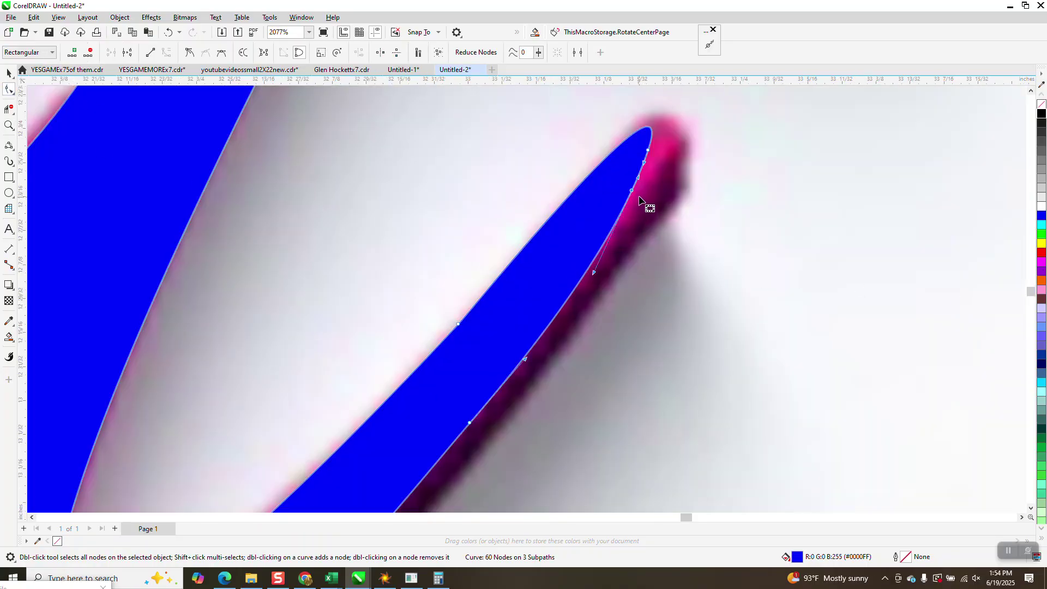
{"action": "left_click", "coordinate": [646, 190]}
{"action": "left_click_drag", "start_coordinate": [646, 191], "coordinate": [650, 155]}
{"action": "key", "text": "Delete"}
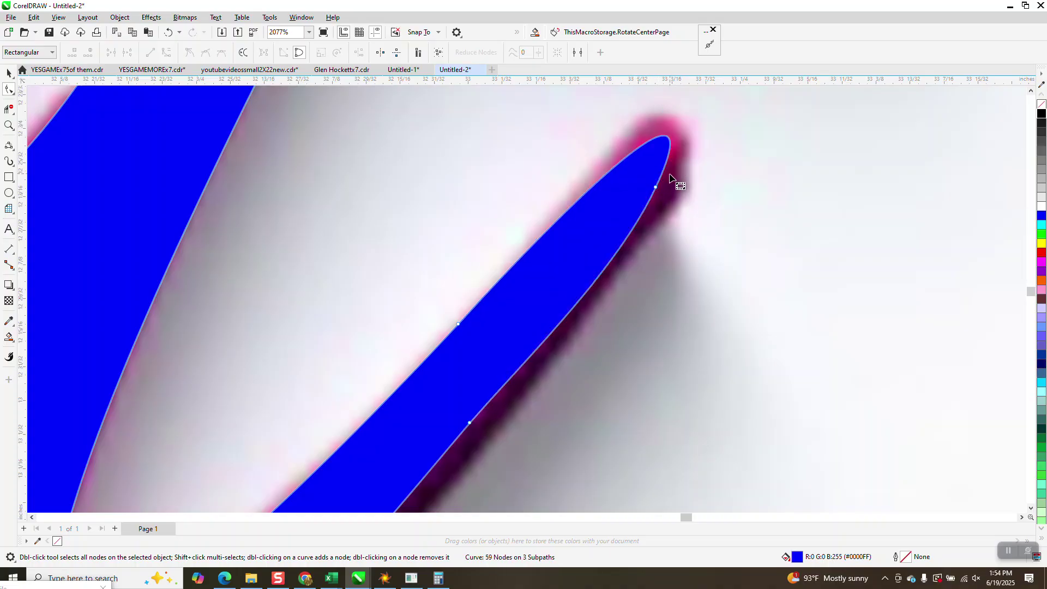
{"action": "scroll", "coordinate": [654, 191], "scroll_direction": "down", "scroll_amount": 3}
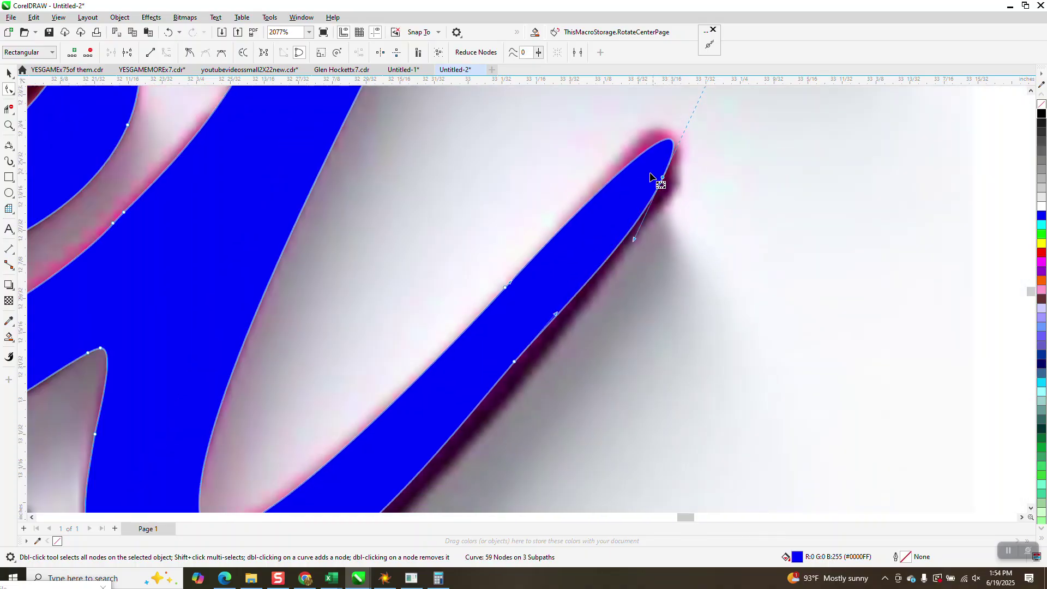
{"action": "scroll", "coordinate": [648, 243], "scroll_direction": "down", "scroll_amount": 5}
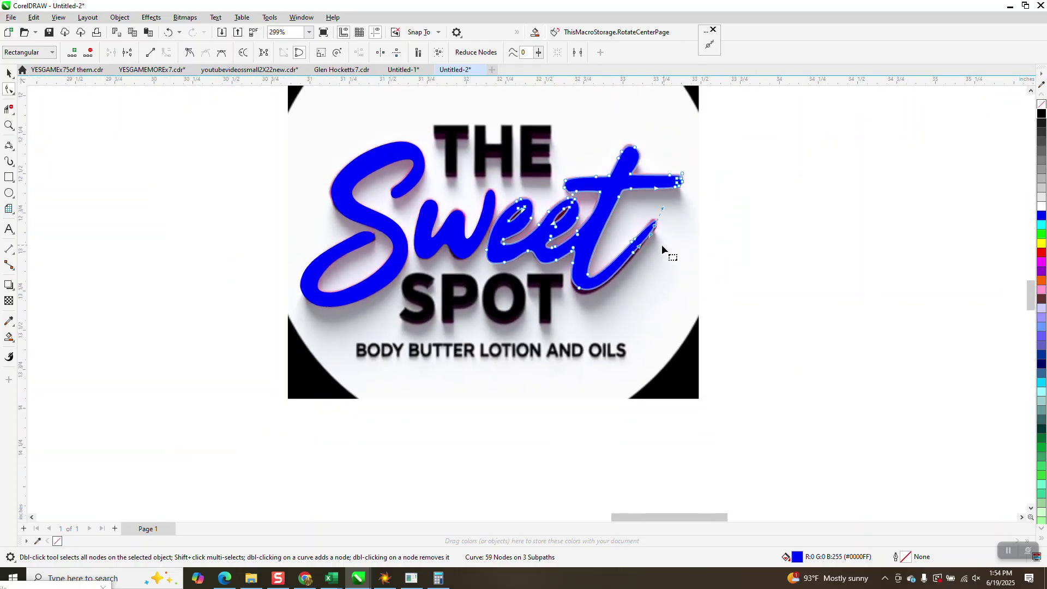
- Move the logo image 5 inches right, clear of the lettering, and fill the whole word Sweet with black
{"action": "left_click", "coordinate": [8, 72]}
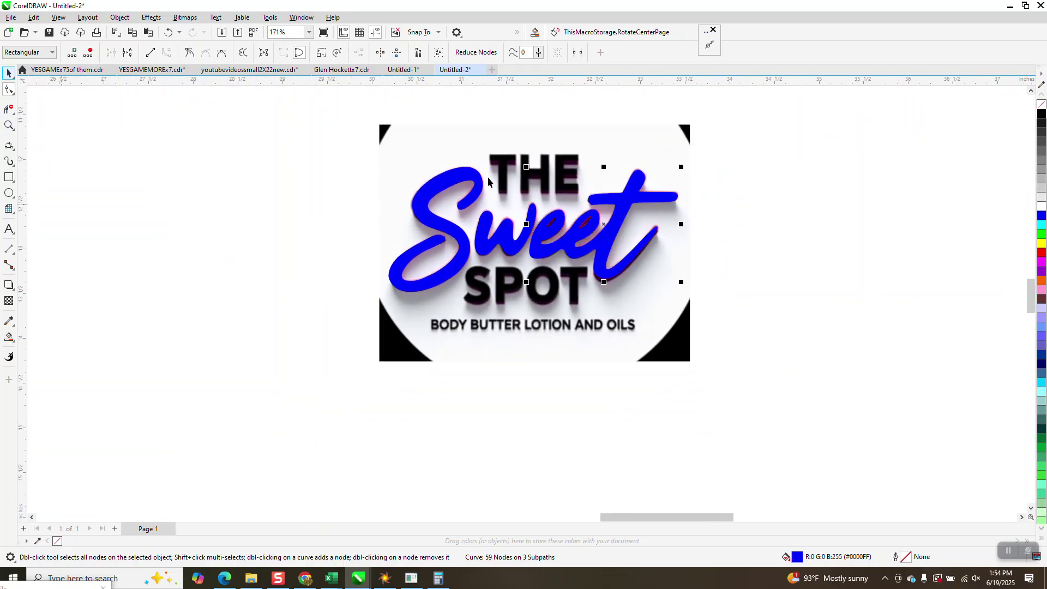
{"action": "left_click", "coordinate": [452, 146]}
{"action": "key", "text": "shift+Right"}
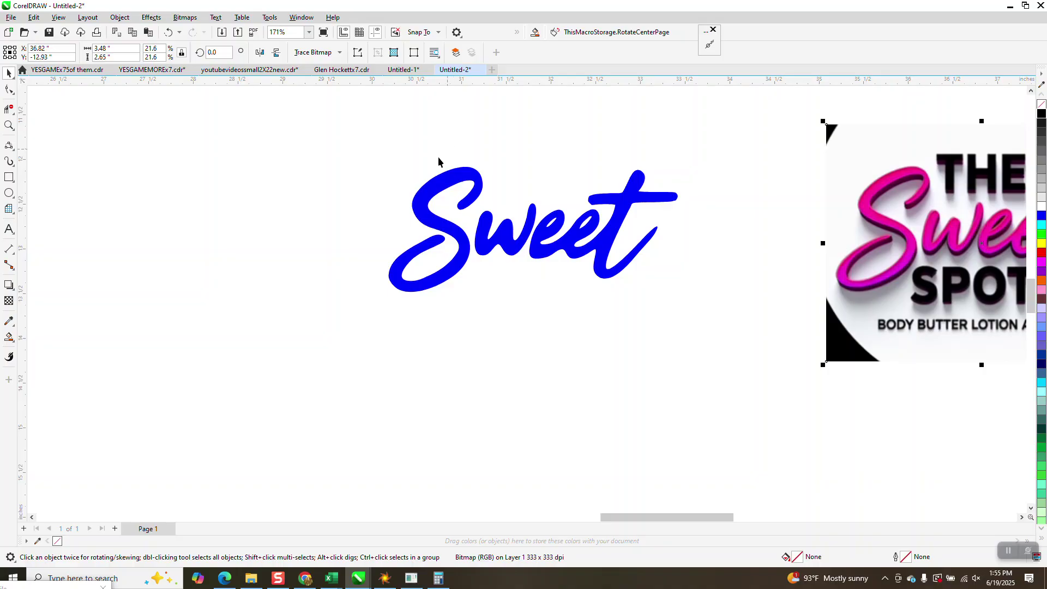
{"action": "left_click_drag", "start_coordinate": [381, 135], "coordinate": [737, 326]}
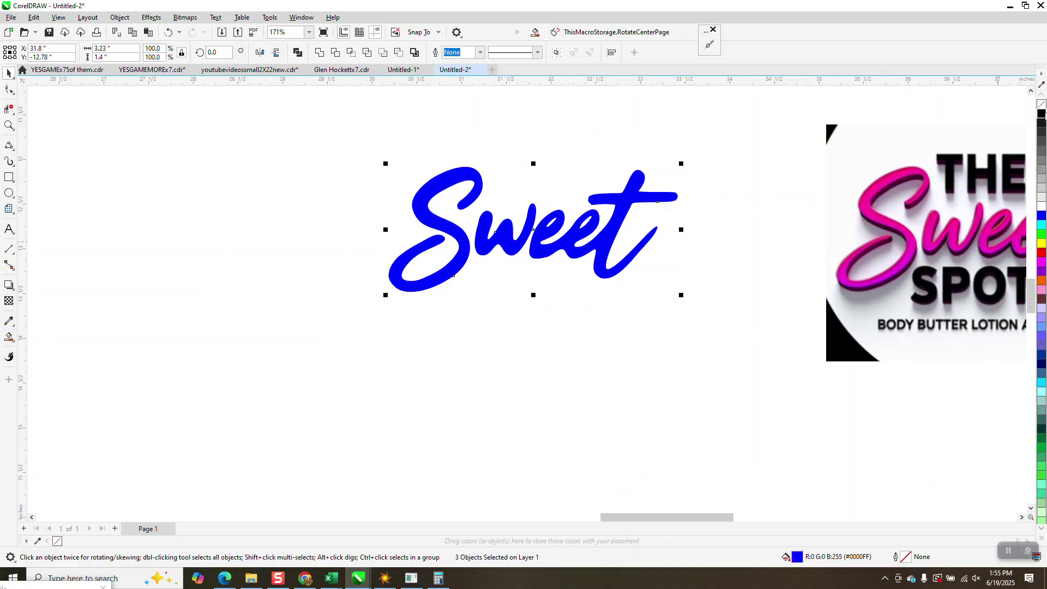
{"action": "left_click", "coordinate": [1042, 113]}
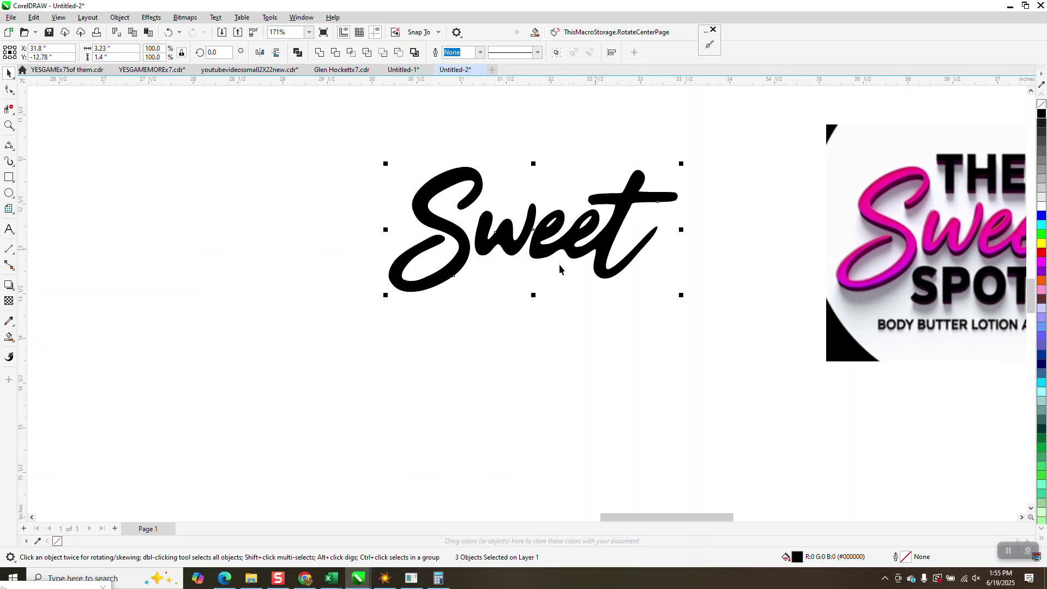
- Pull the node at the bottom of the first e's lower inner curve slightly down to widen the gap
{"action": "left_click", "coordinate": [8, 126]}
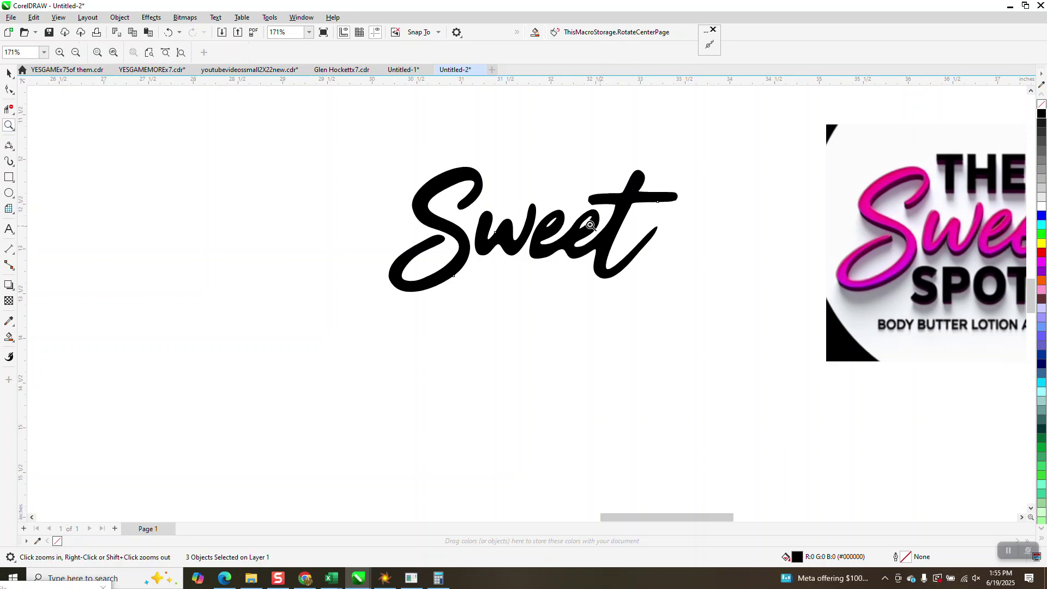
{"action": "left_click_drag", "start_coordinate": [538, 231], "coordinate": [614, 275]}
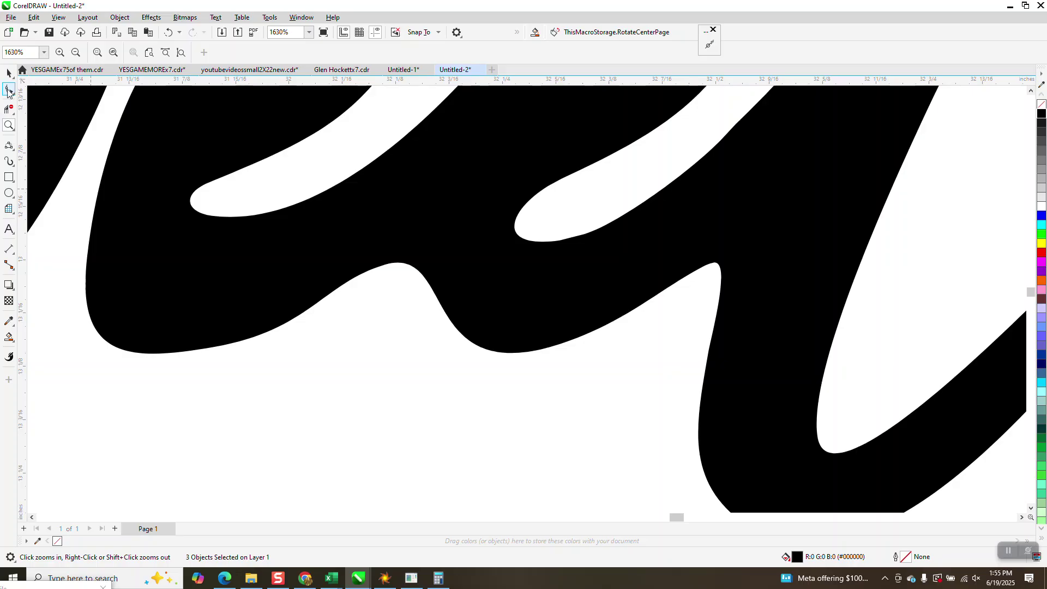
{"action": "left_click", "coordinate": [8, 91]}
{"action": "left_click_drag", "start_coordinate": [209, 218], "coordinate": [205, 252]}
{"action": "scroll", "coordinate": [333, 292], "scroll_direction": "down", "scroll_amount": 2}
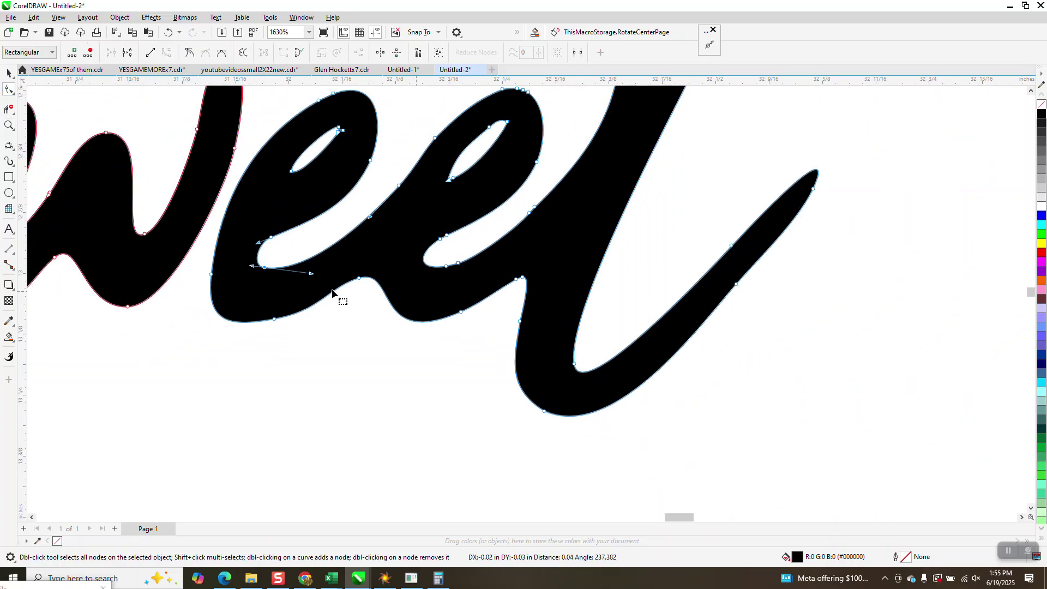
{"action": "scroll", "coordinate": [332, 293], "scroll_direction": "down", "scroll_amount": 5}
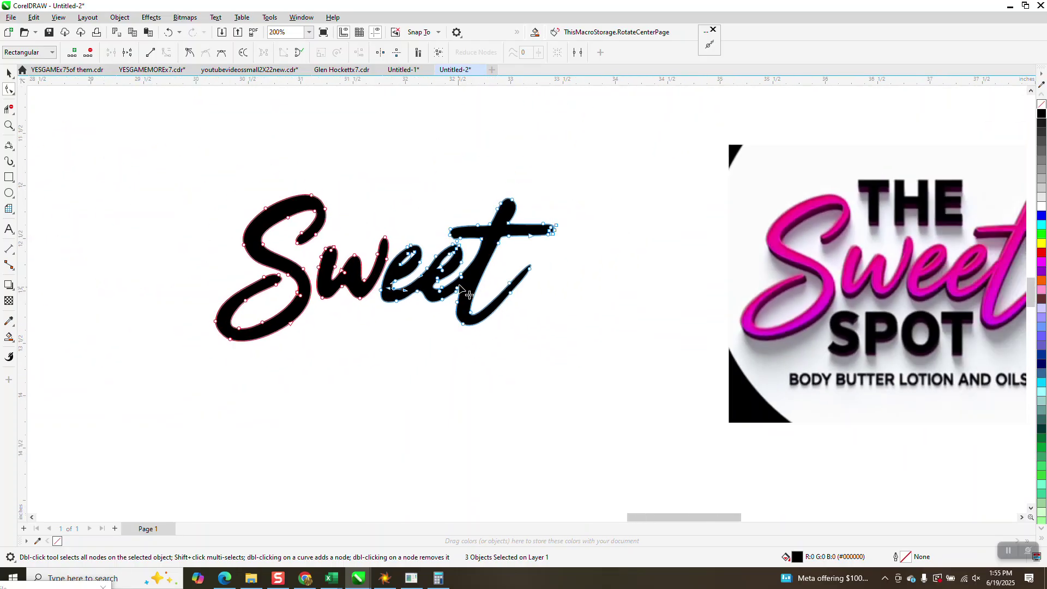
{"action": "left_click", "coordinate": [9, 73]}
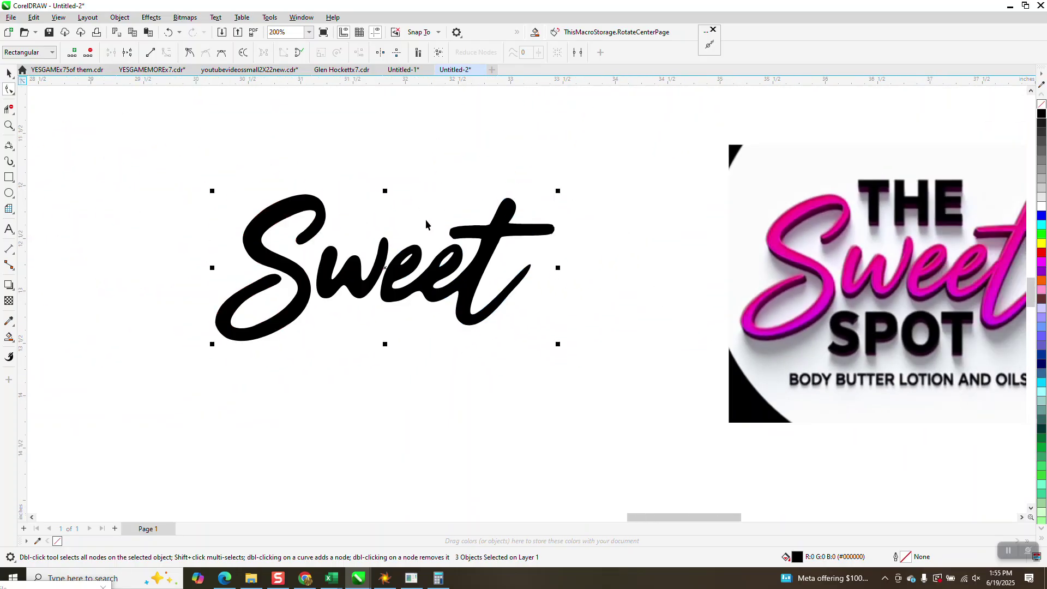
{"action": "key", "text": "space"}
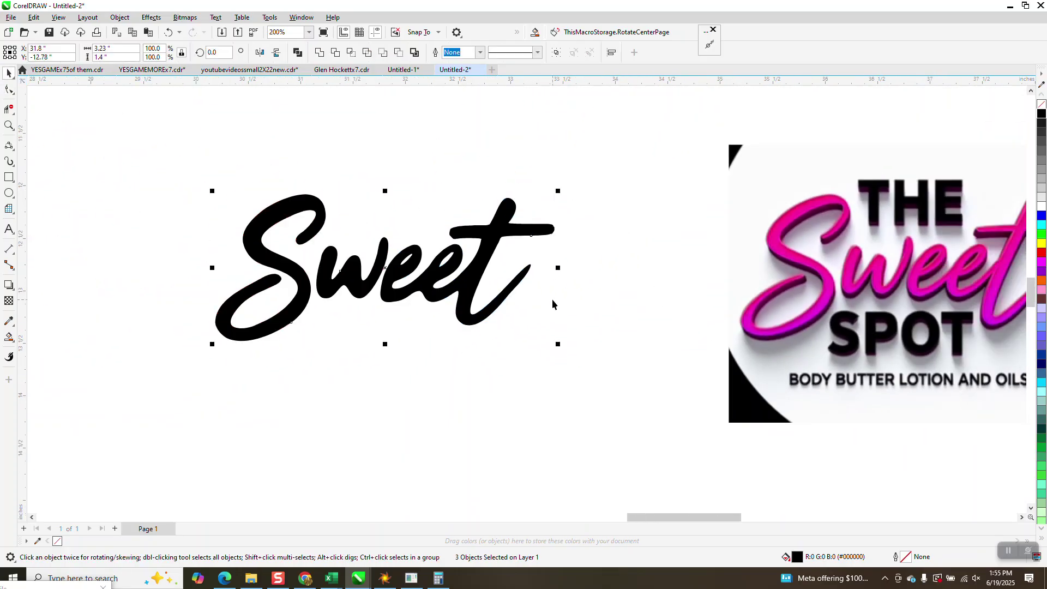
- Try a blue Smart Fill on the logo image around the word SPOT, and undo the fill
{"action": "left_click", "coordinate": [8, 125]}
{"action": "left_click_drag", "start_coordinate": [795, 305], "coordinate": [1045, 463]}
{"action": "scroll", "coordinate": [277, 298], "scroll_direction": "down", "scroll_amount": 1}
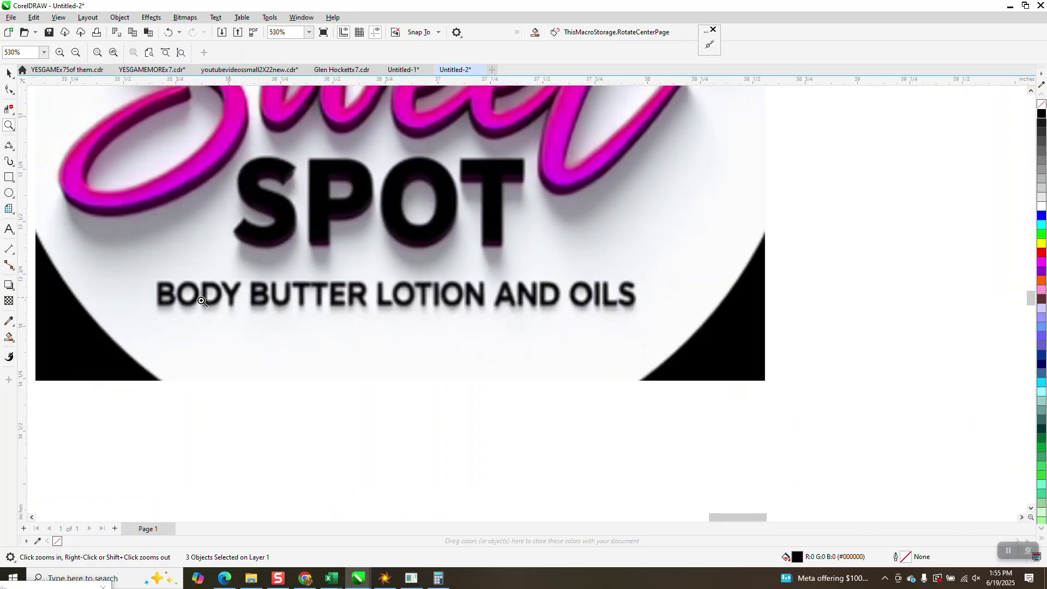
{"action": "left_click", "coordinate": [8, 337]}
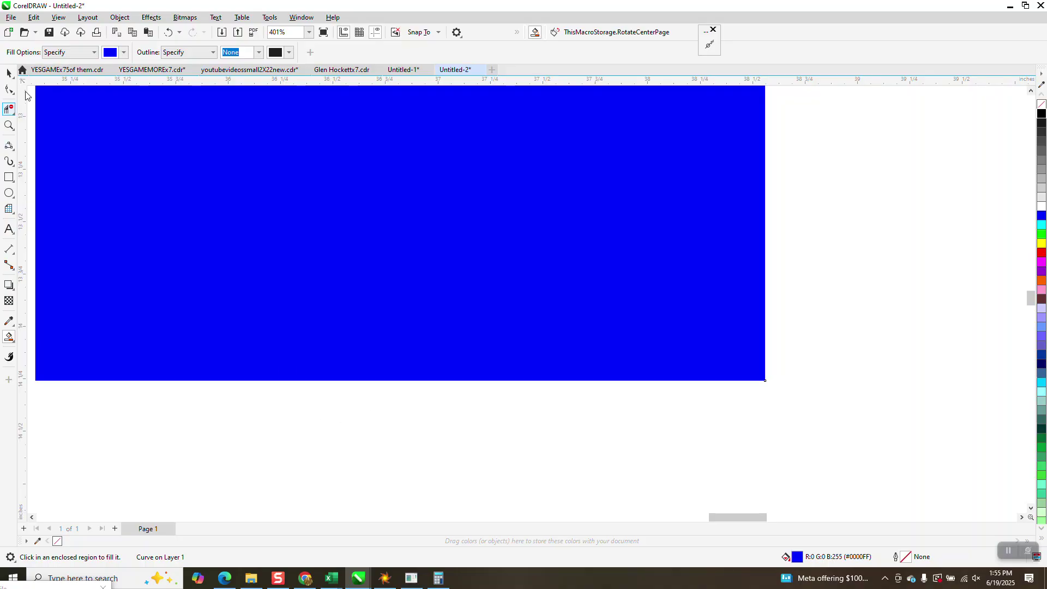
{"action": "left_click", "coordinate": [168, 31]}
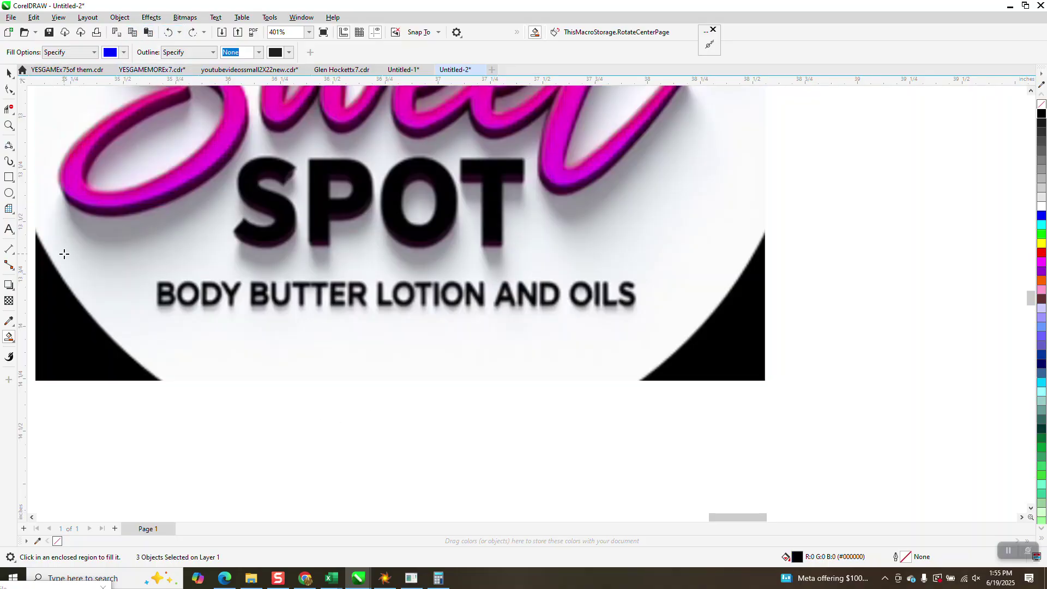
- Add the text SPOT below the tagline on the logo image and make it bold
{"action": "left_click", "coordinate": [9, 229]}
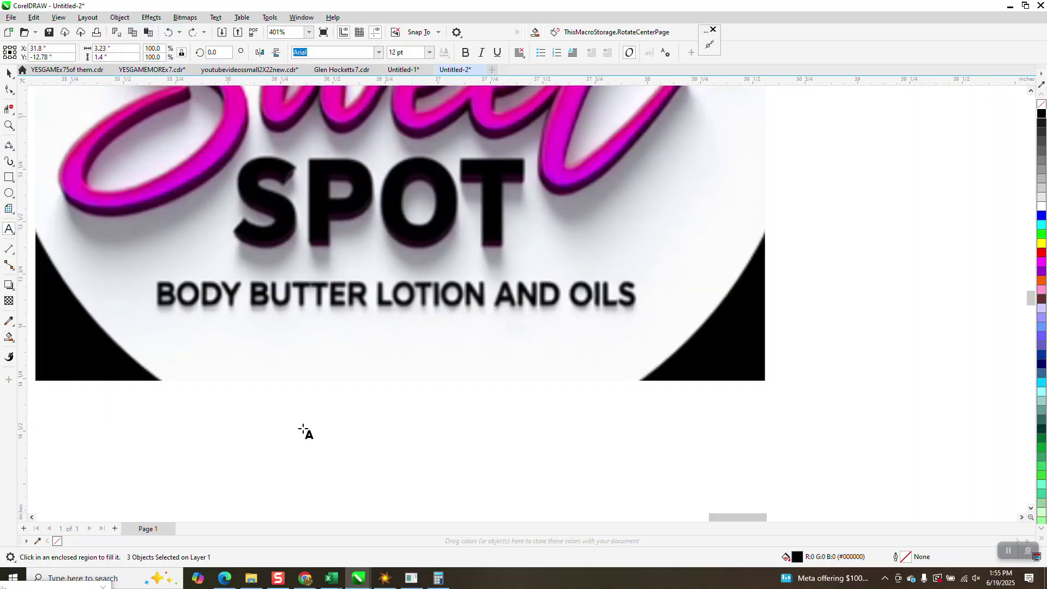
{"action": "left_click", "coordinate": [258, 381]}
{"action": "type", "text": "SP"}
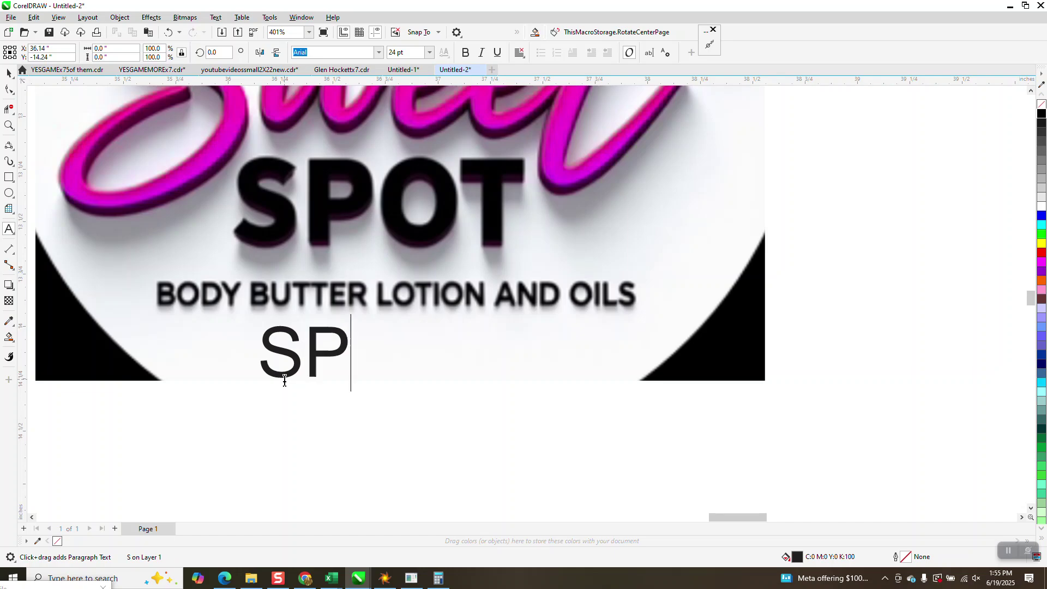
{"action": "type", "text": "OT"}
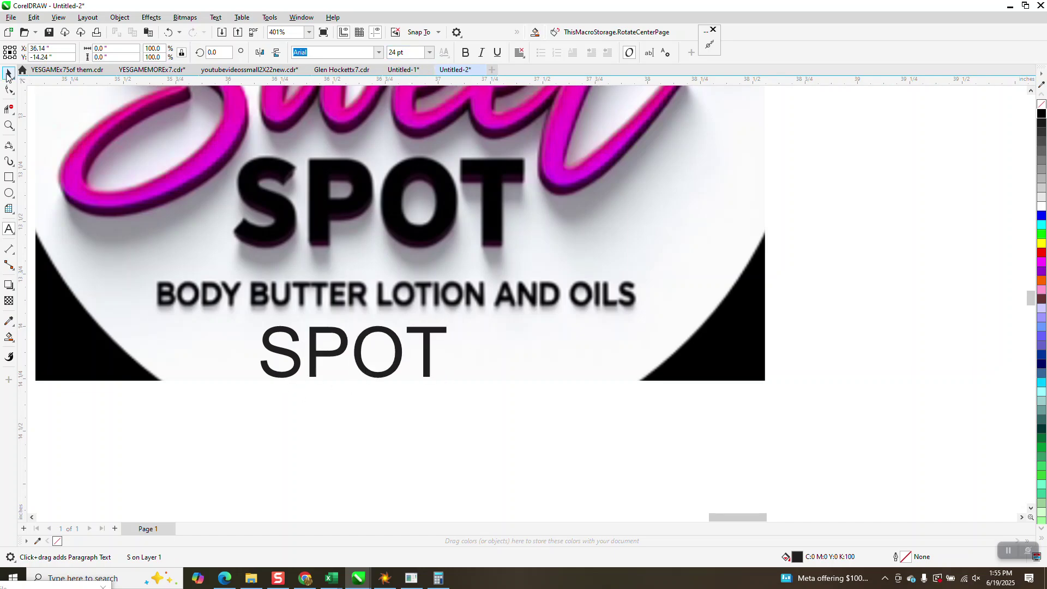
{"action": "left_click", "coordinate": [9, 73]}
{"action": "left_click", "coordinate": [466, 53]}
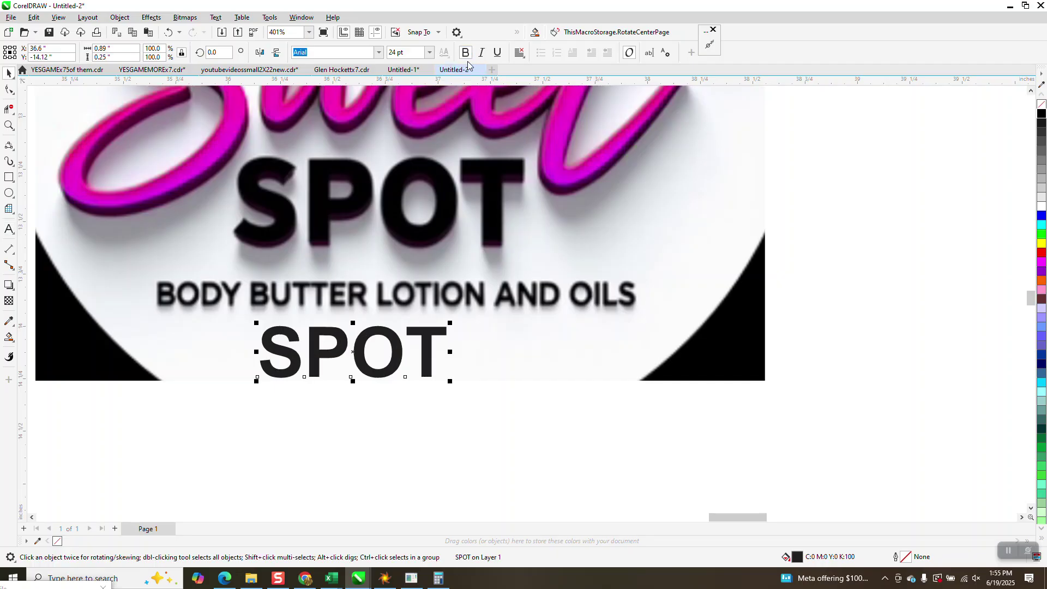
- Enlarge the new SPOT text to about 1.4 inches wide and replace its fill with a black hairline outline
{"action": "mouse_move", "coordinate": [449, 383]}
{"action": "left_mouse_down"}
{"action": "mouse_move", "coordinate": [556, 434]}
{"action": "mouse_move", "coordinate": [557, 413]}
{"action": "mouse_move", "coordinate": [453, 234]}
{"action": "mouse_move", "coordinate": [454, 198]}
{"action": "mouse_move", "coordinate": [436, 388]}
{"action": "mouse_move", "coordinate": [453, 385]}
{"action": "mouse_move", "coordinate": [446, 373]}
{"action": "left_mouse_up"}
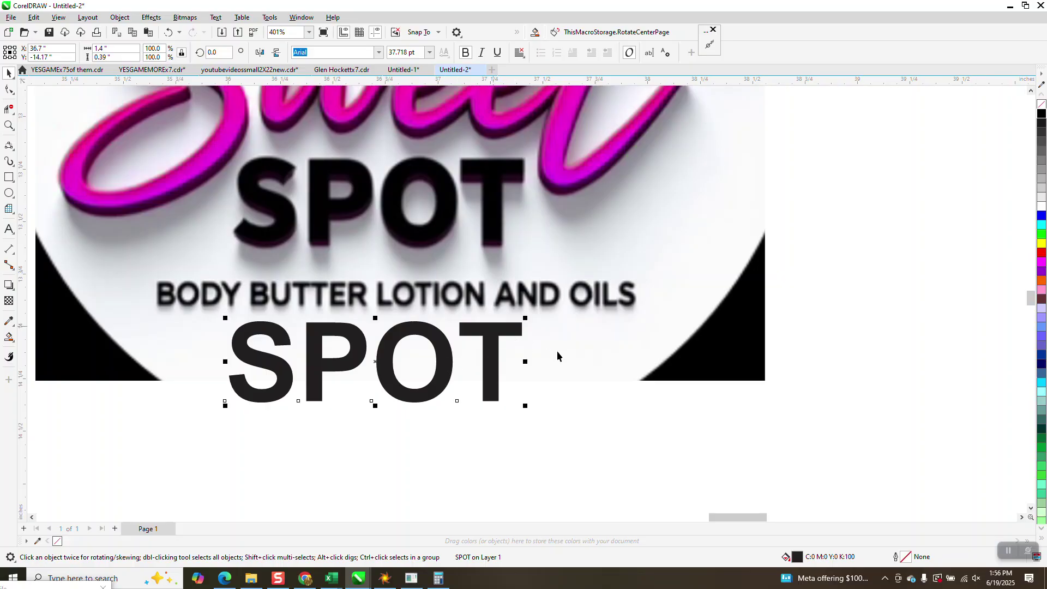
{"action": "left_click", "coordinate": [1041, 104]}
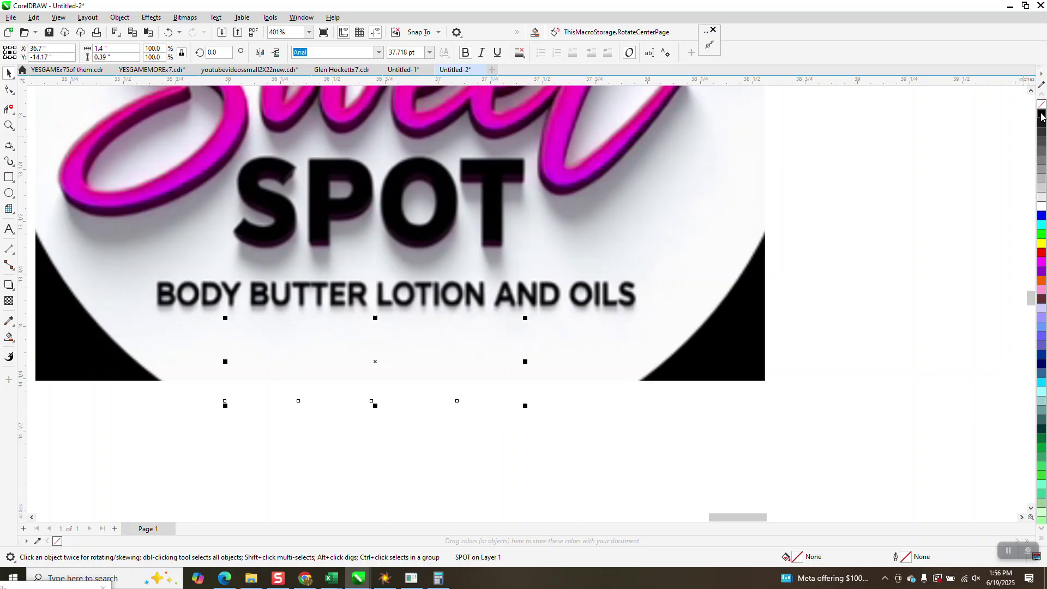
{"action": "right_click", "coordinate": [1042, 113]}
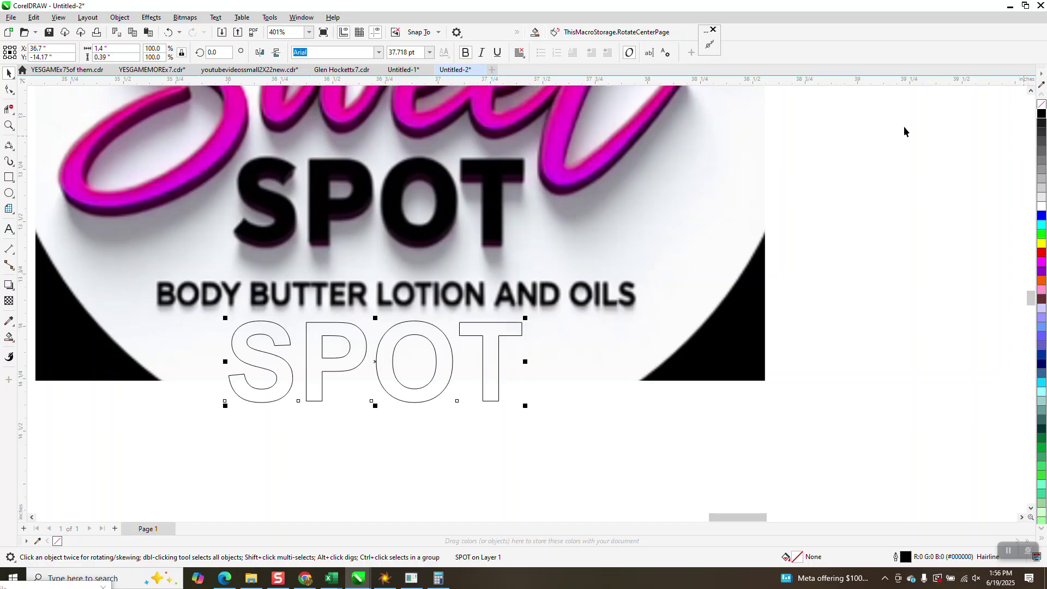
- Open the Contour settings for the SPOT text and set the number of contour steps to 1
{"action": "left_click", "coordinate": [151, 18]}
{"action": "left_click", "coordinate": [166, 266]}
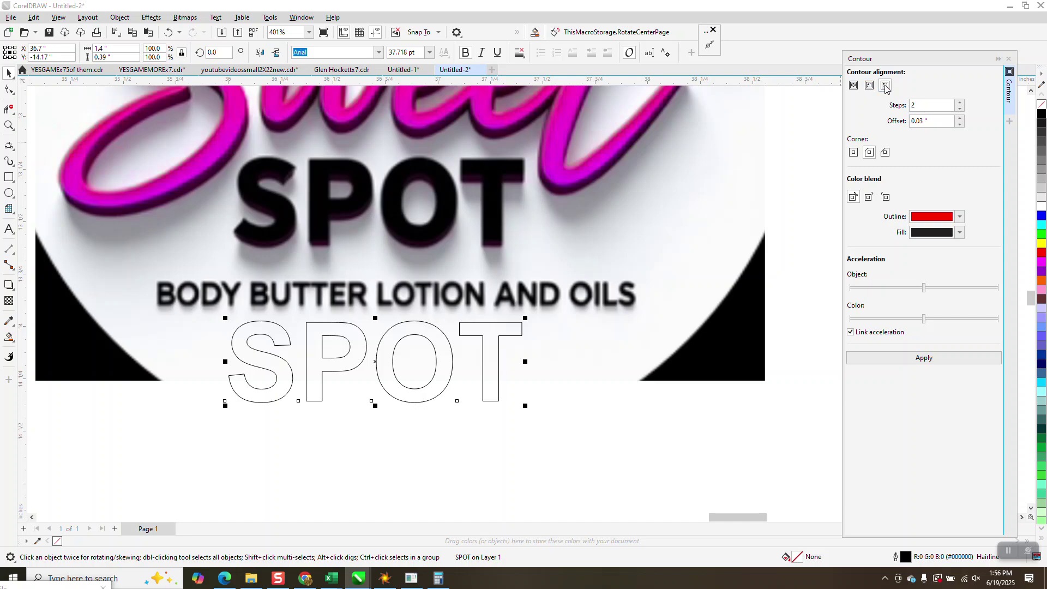
{"action": "left_click", "coordinate": [961, 111]}
{"action": "key", "text": "Tab"}
- Try an outside contour with a 0.5 inch offset on the SPOT text, and undo it
{"action": "type", "text": ".5"}
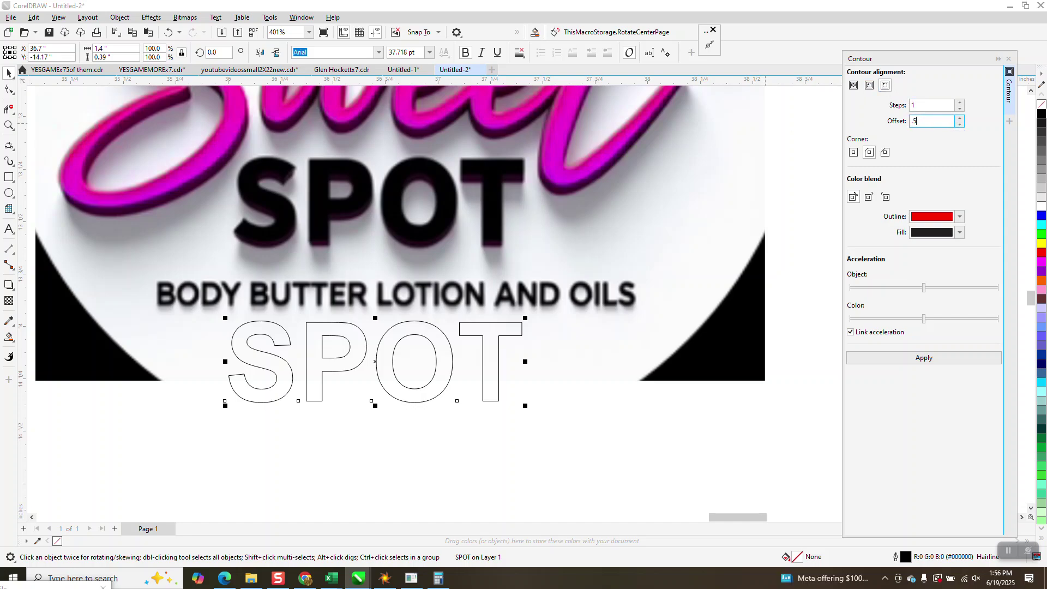
{"action": "left_click", "coordinate": [928, 362]}
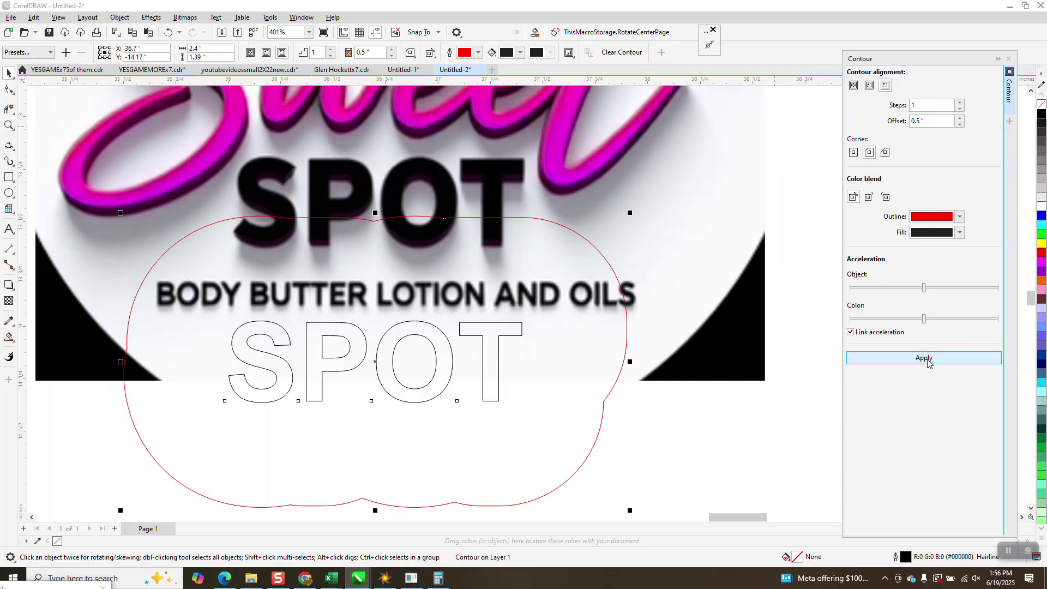
{"action": "left_click", "coordinate": [168, 32]}
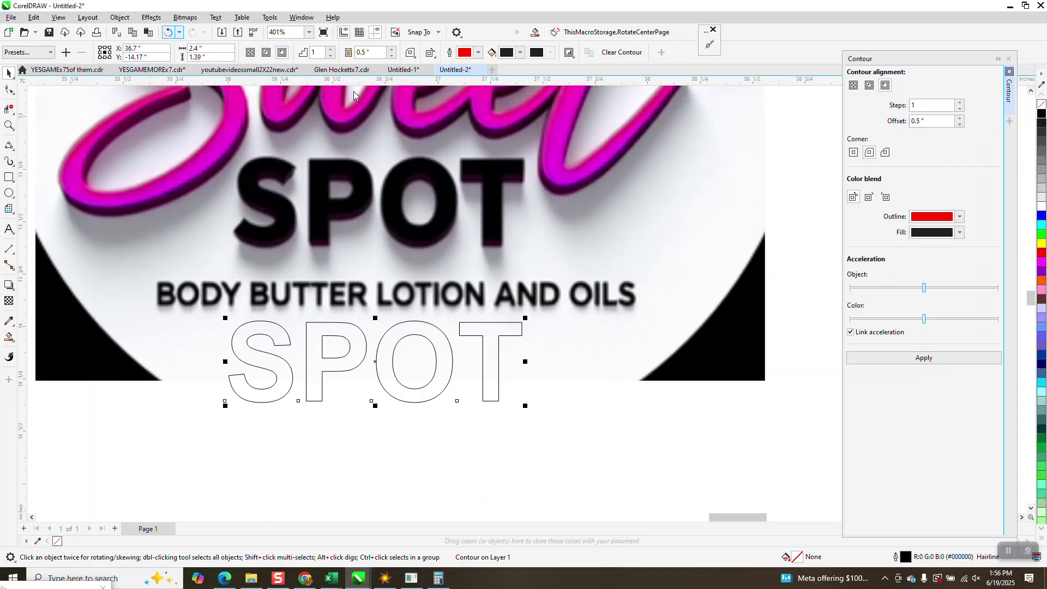
- Apply an outside contour with a 0.01 inch offset to the SPOT text and break the contour apart
{"action": "left_click", "coordinate": [931, 125]}
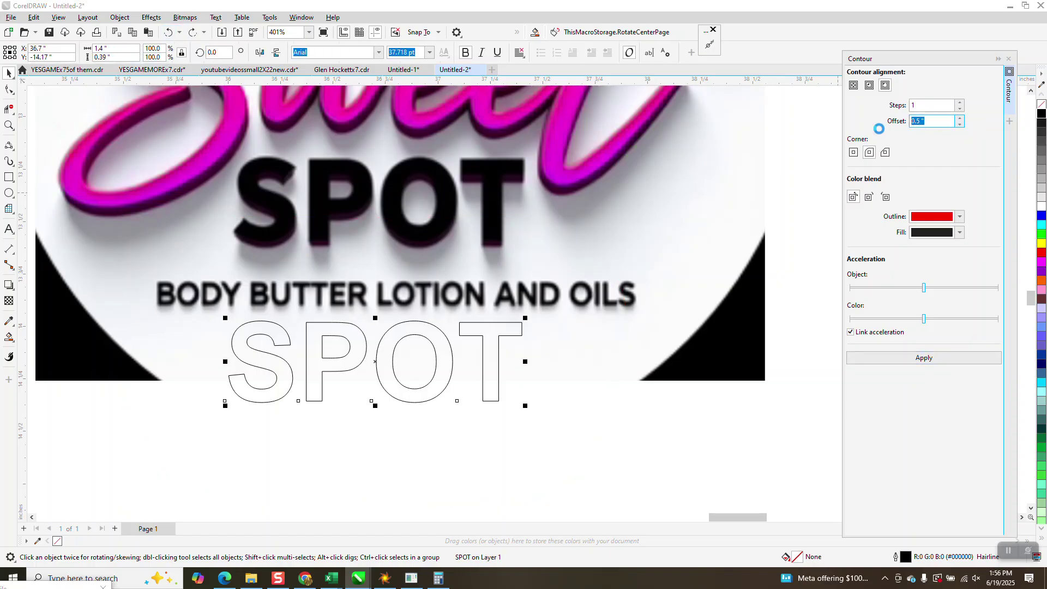
{"action": "type", "text": ".01"}
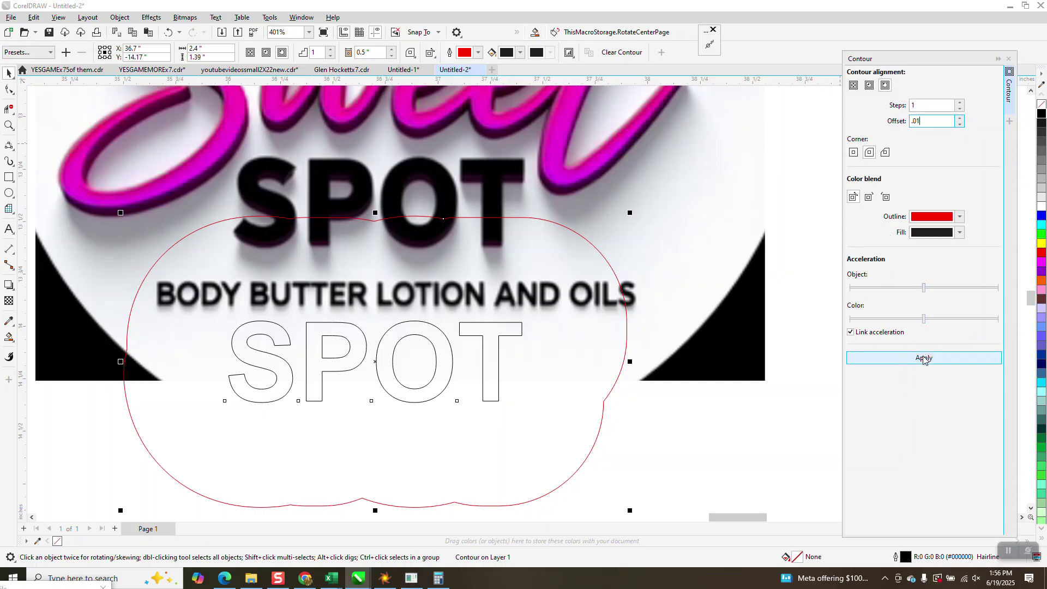
{"action": "left_click", "coordinate": [923, 358]}
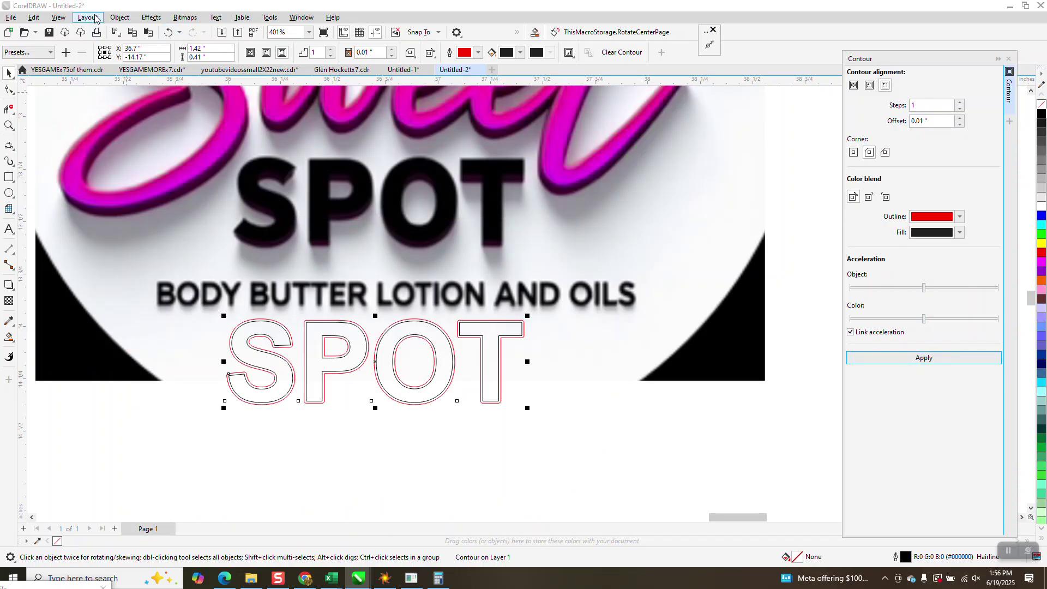
{"action": "left_click", "coordinate": [118, 18]}
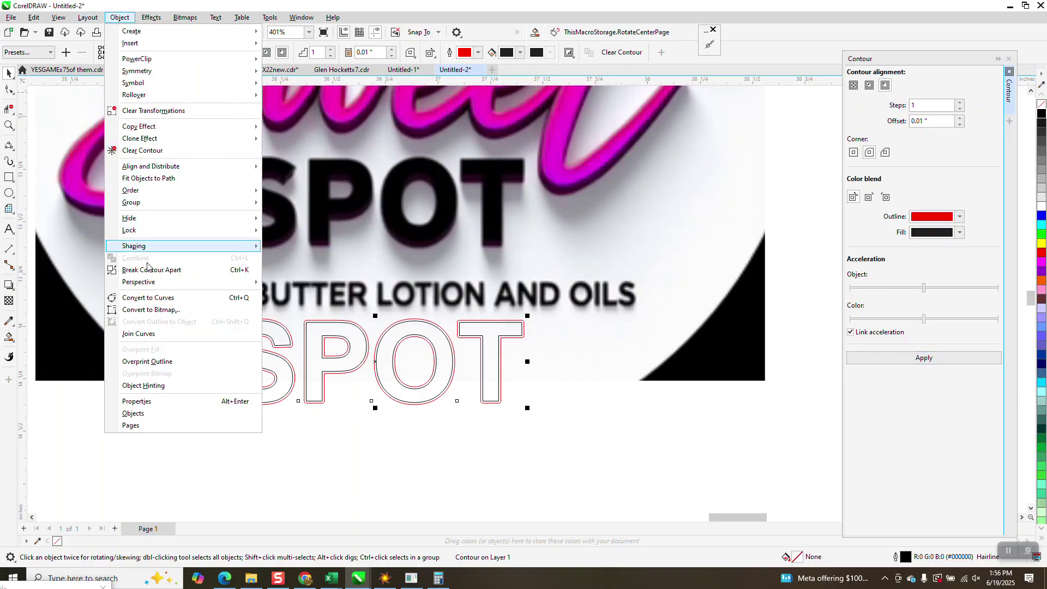
{"action": "left_click", "coordinate": [151, 269]}
{"action": "left_click", "coordinate": [283, 358]}
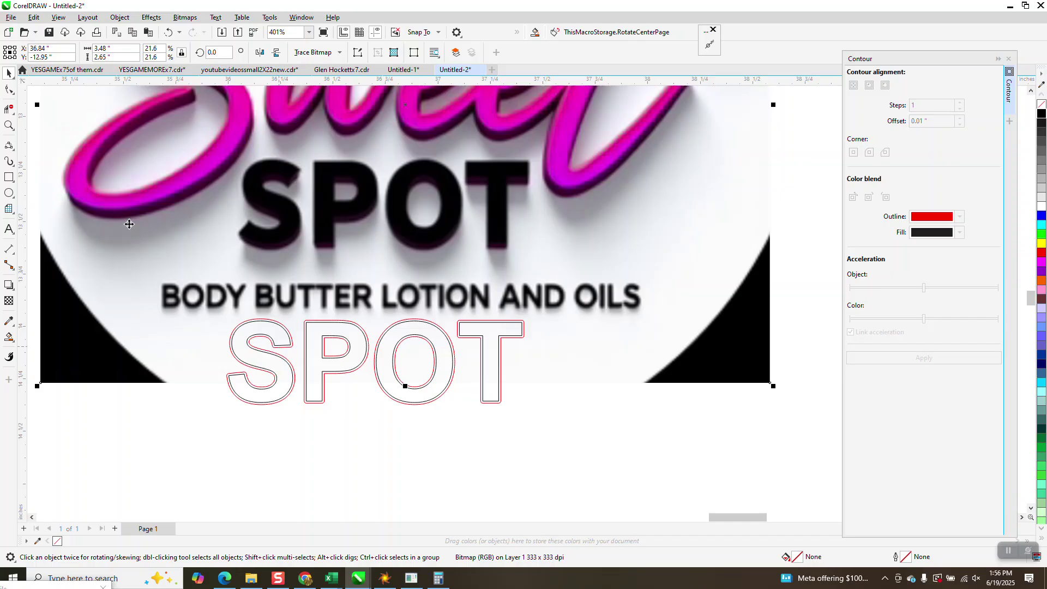
{"action": "left_click", "coordinate": [169, 34]}
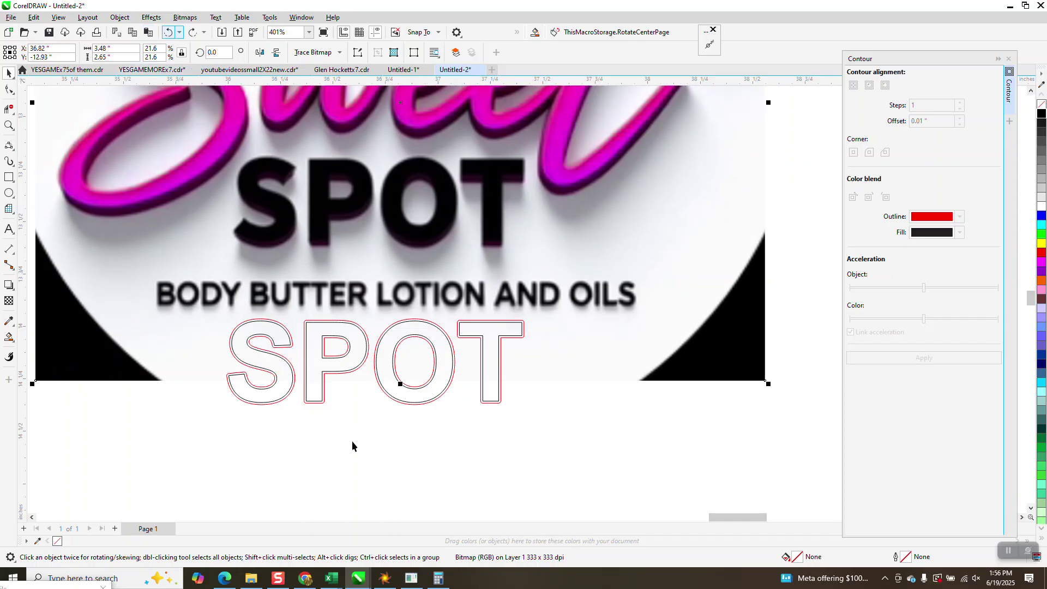
{"action": "left_click", "coordinate": [354, 446]}
{"action": "left_click", "coordinate": [283, 378]}
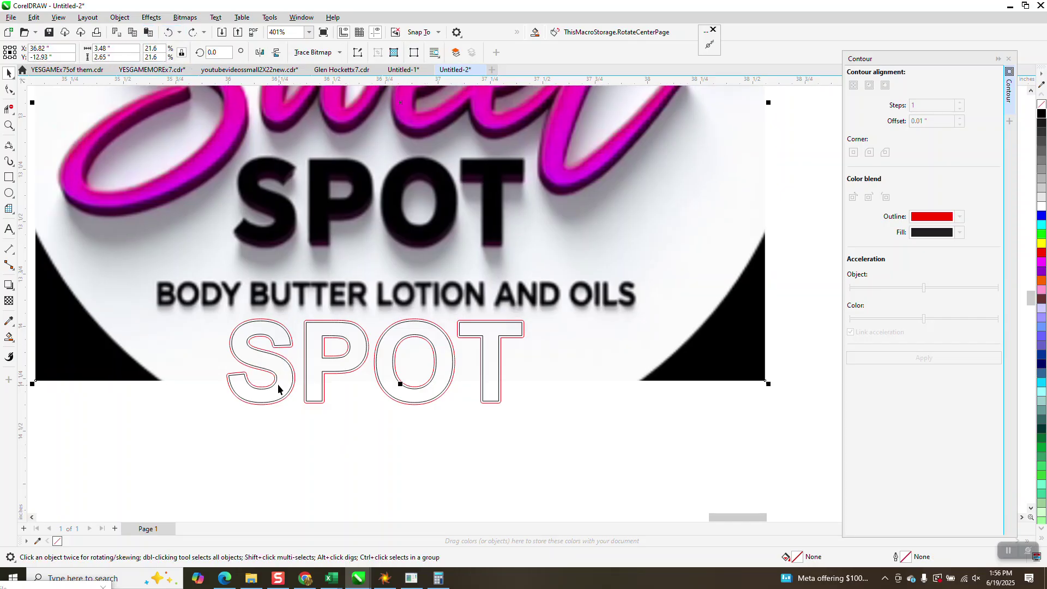
{"action": "key", "text": "Down"}
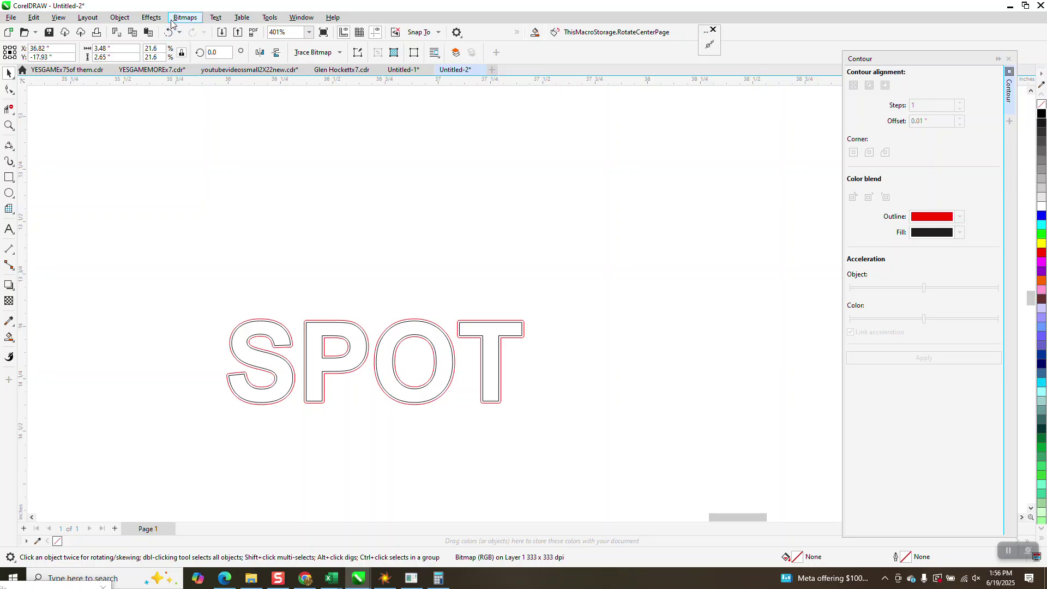
{"action": "left_click", "coordinate": [185, 18]}
{"action": "left_click", "coordinate": [150, 90]}
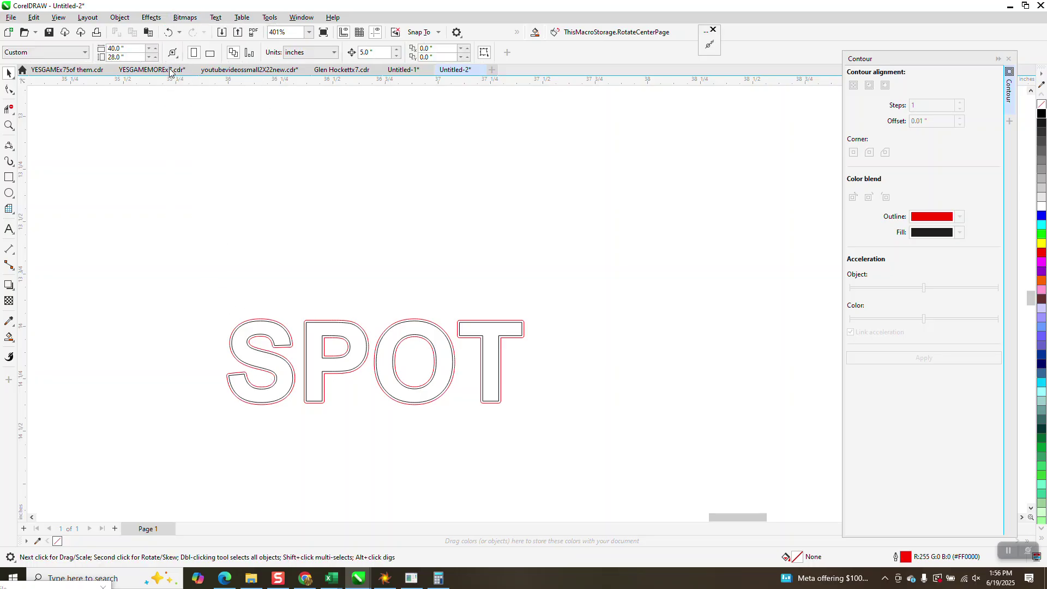
{"action": "left_click", "coordinate": [168, 33]}
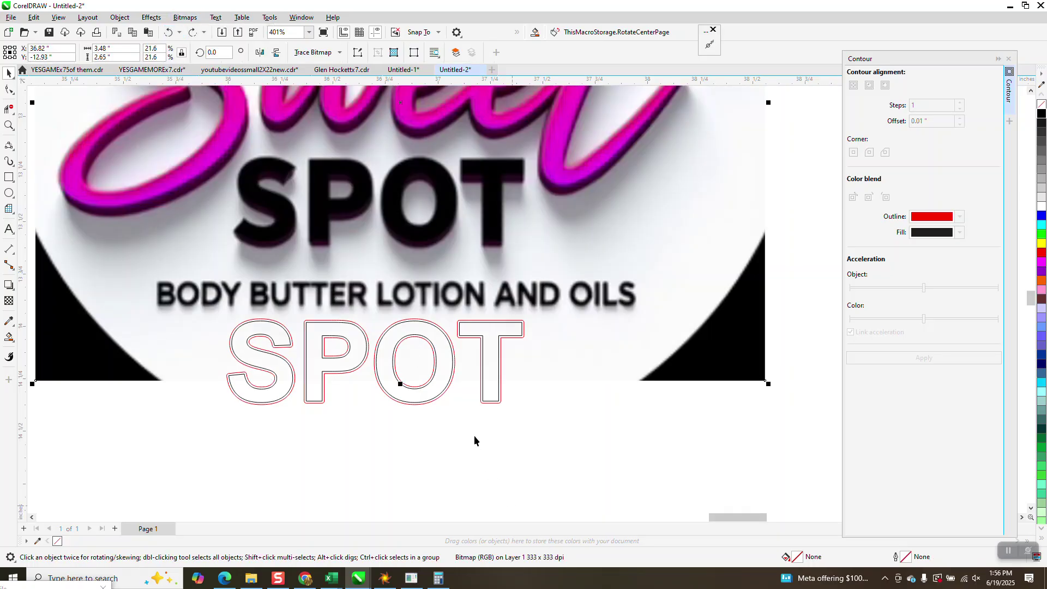
- Move the original SPOT text 5 inches down, leaving the red contour outline in place
{"action": "left_click", "coordinate": [486, 403]}
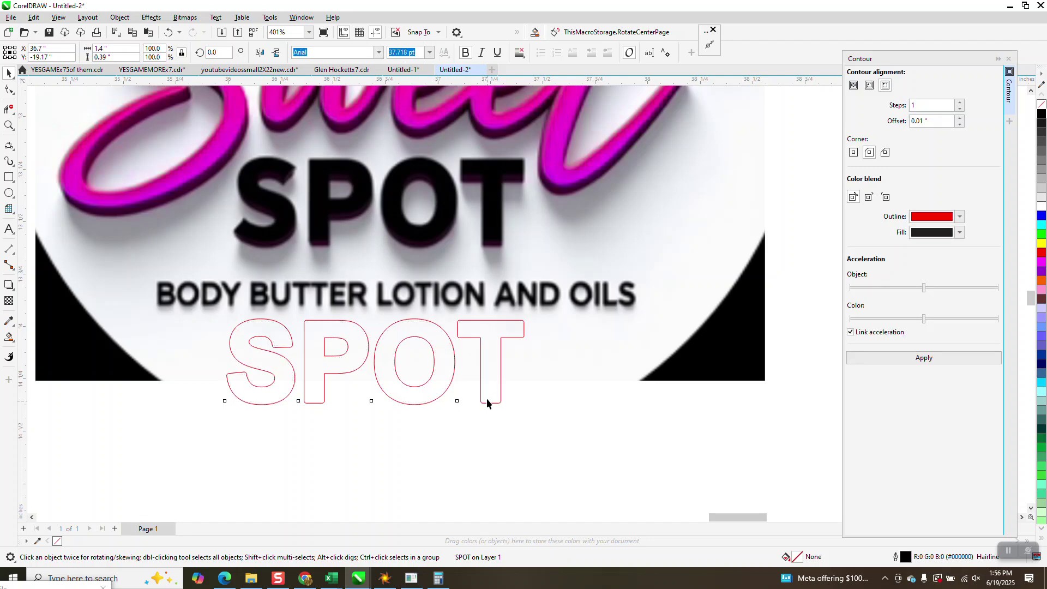
- Draw diagonal two-point lines across the upper and lower ends of the red S, from inner corner to outer curve
{"action": "scroll", "coordinate": [476, 415], "scroll_direction": "down", "scroll_amount": 2}
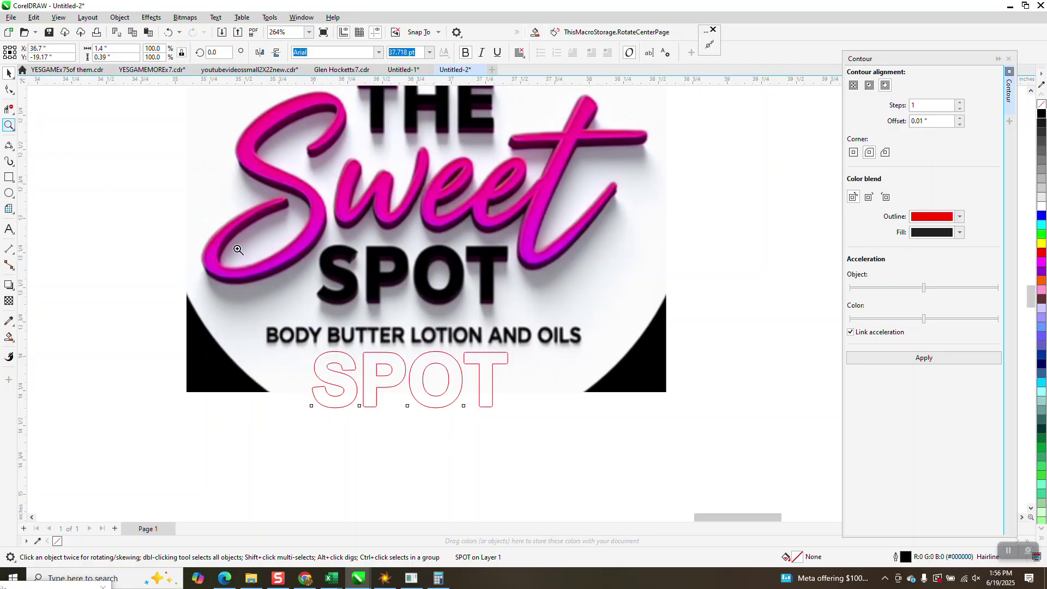
{"action": "left_click_drag", "start_coordinate": [298, 242], "coordinate": [483, 423]}
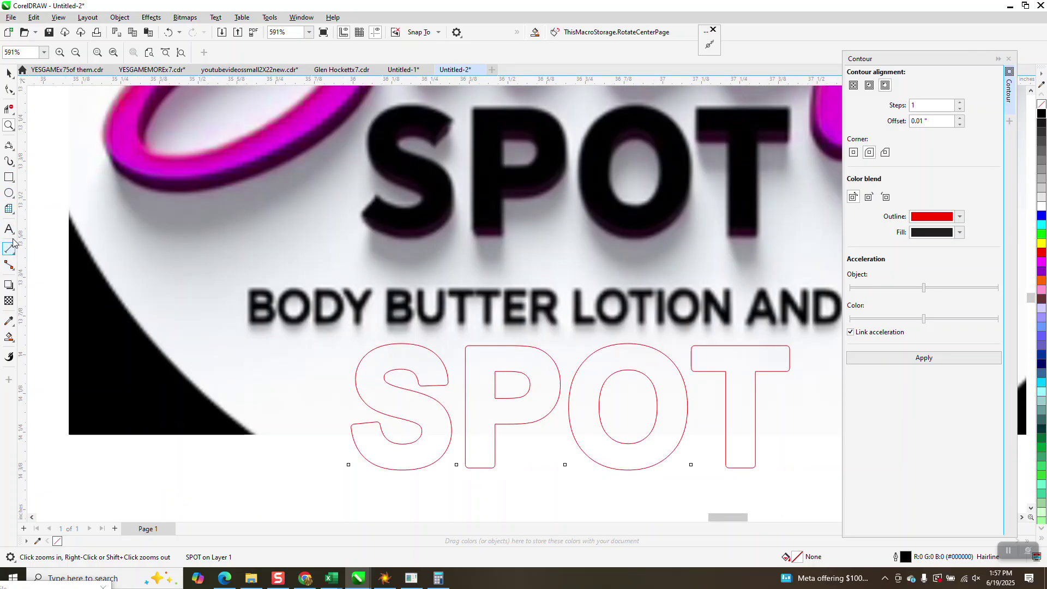
{"action": "left_click", "coordinate": [14, 157]}
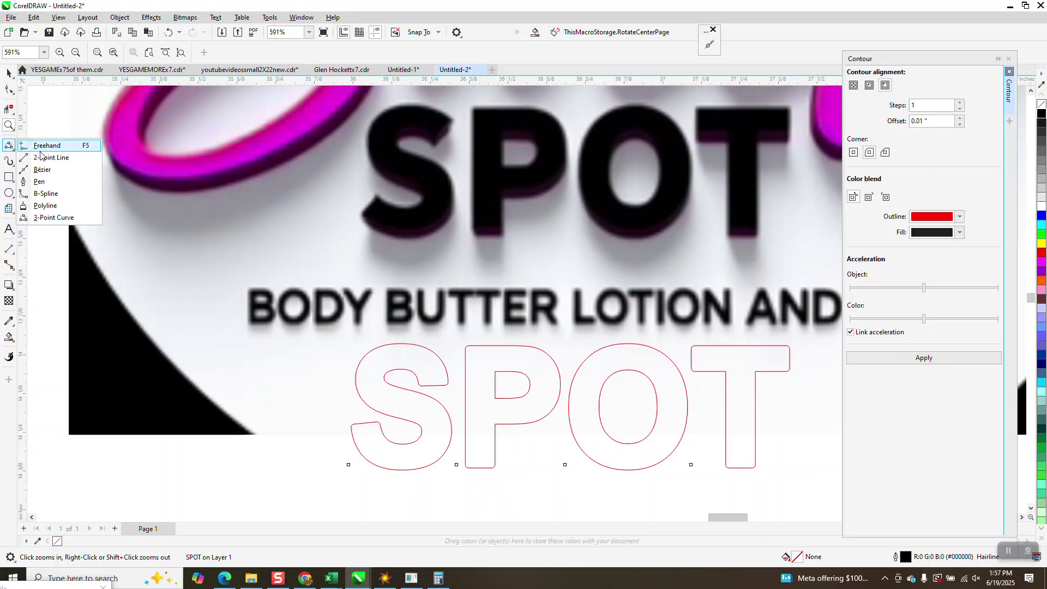
{"action": "left_click", "coordinate": [44, 155]}
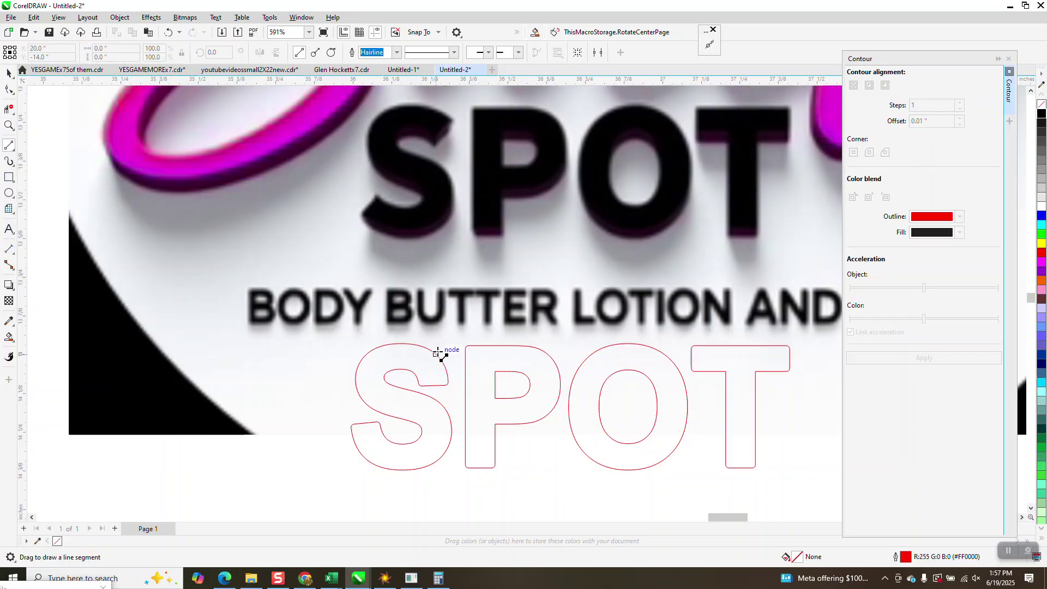
{"action": "left_click_drag", "start_coordinate": [446, 349], "coordinate": [418, 383]}
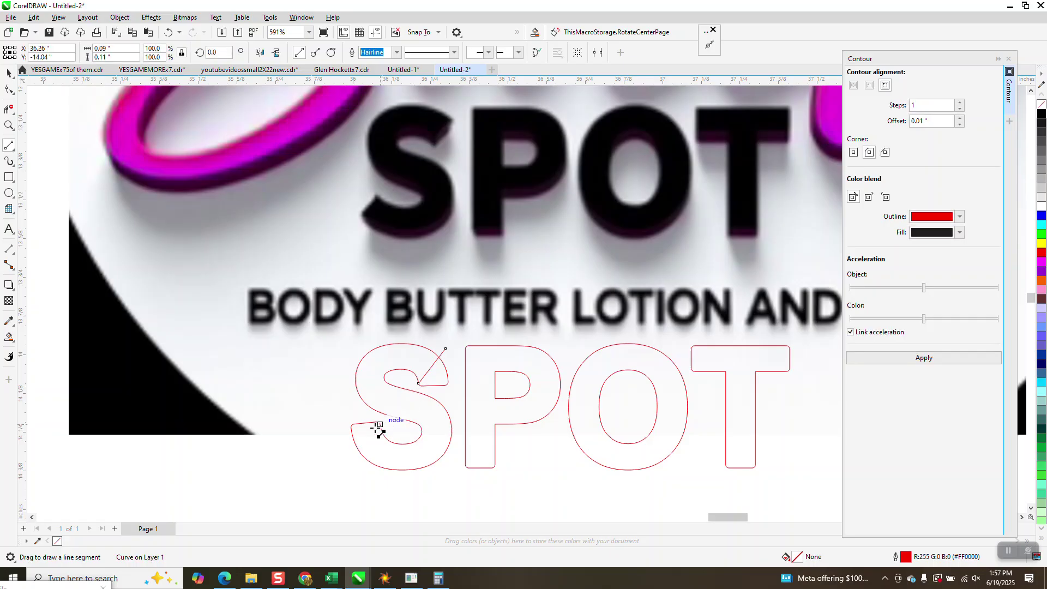
{"action": "left_click_drag", "start_coordinate": [380, 424], "coordinate": [356, 444]}
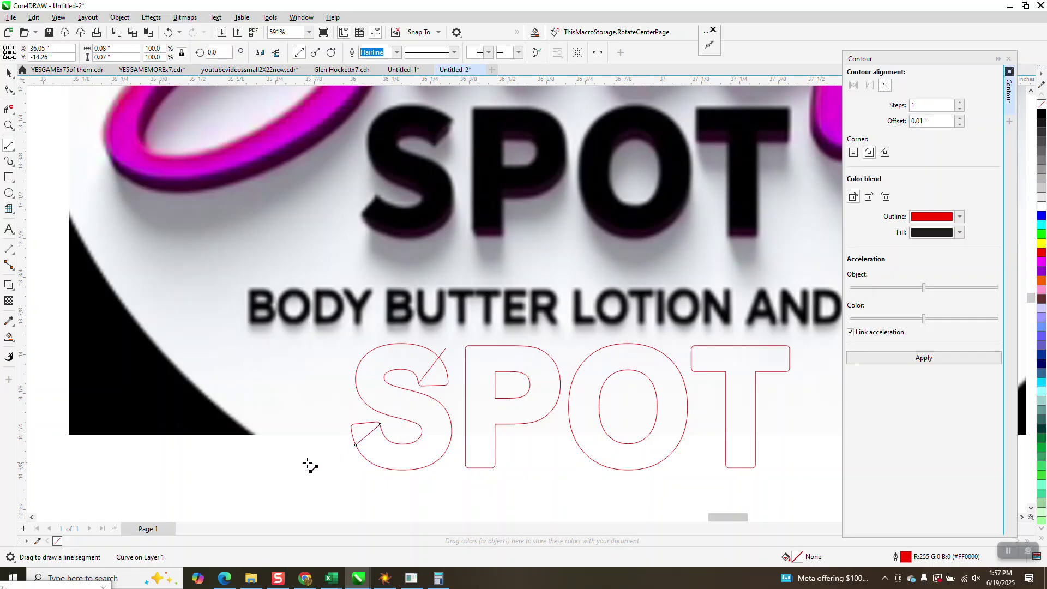
- Try a blue Smart Fill on the lower part of the S over the logo image, and undo the fill
{"action": "left_click", "coordinate": [9, 337]}
{"action": "scroll", "coordinate": [403, 419], "scroll_direction": "down", "scroll_amount": 2}
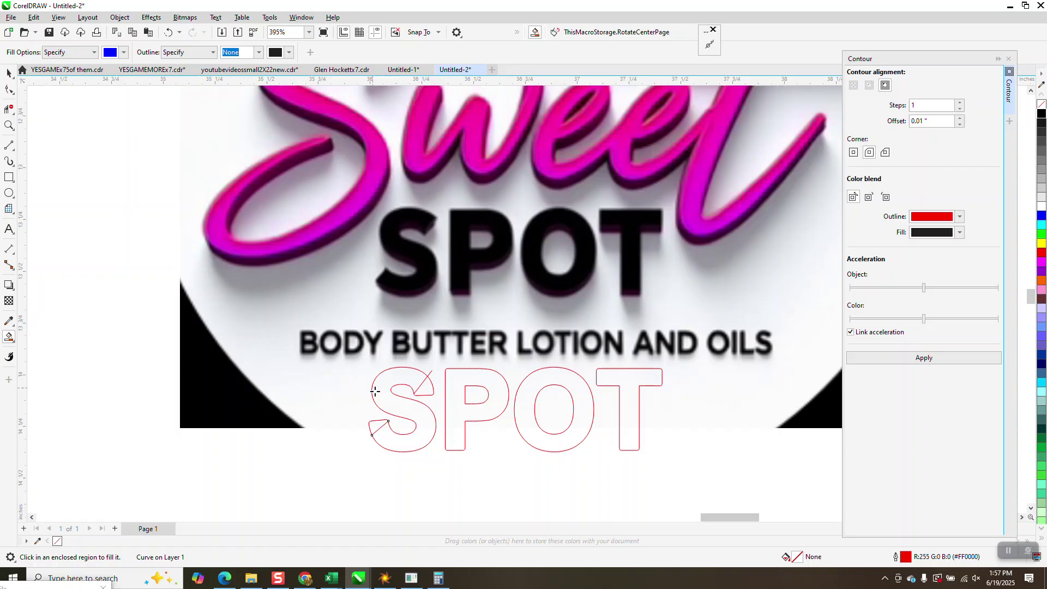
{"action": "left_click", "coordinate": [428, 432]}
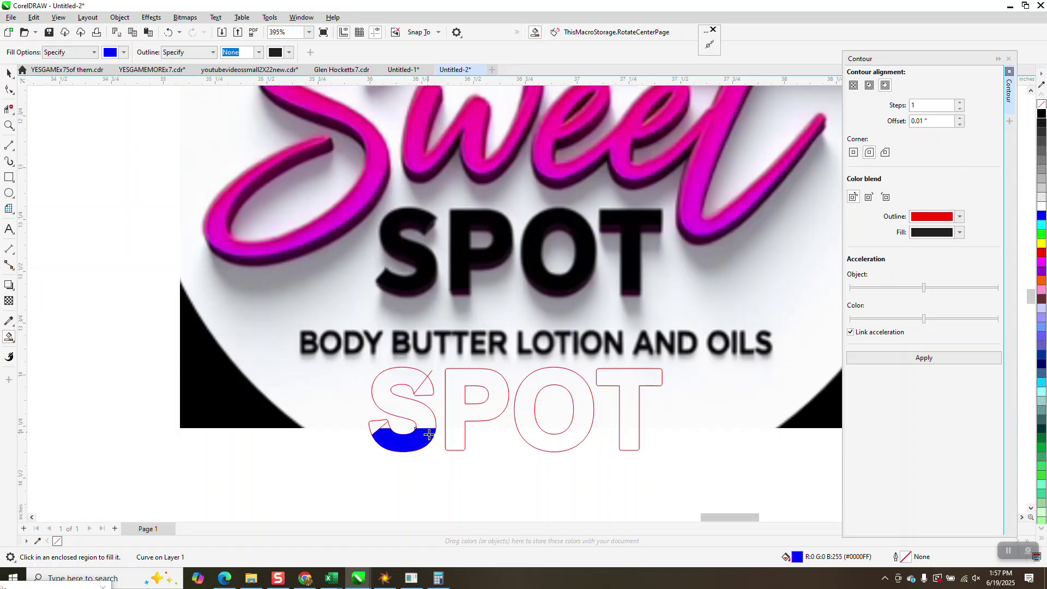
{"action": "left_click", "coordinate": [169, 32]}
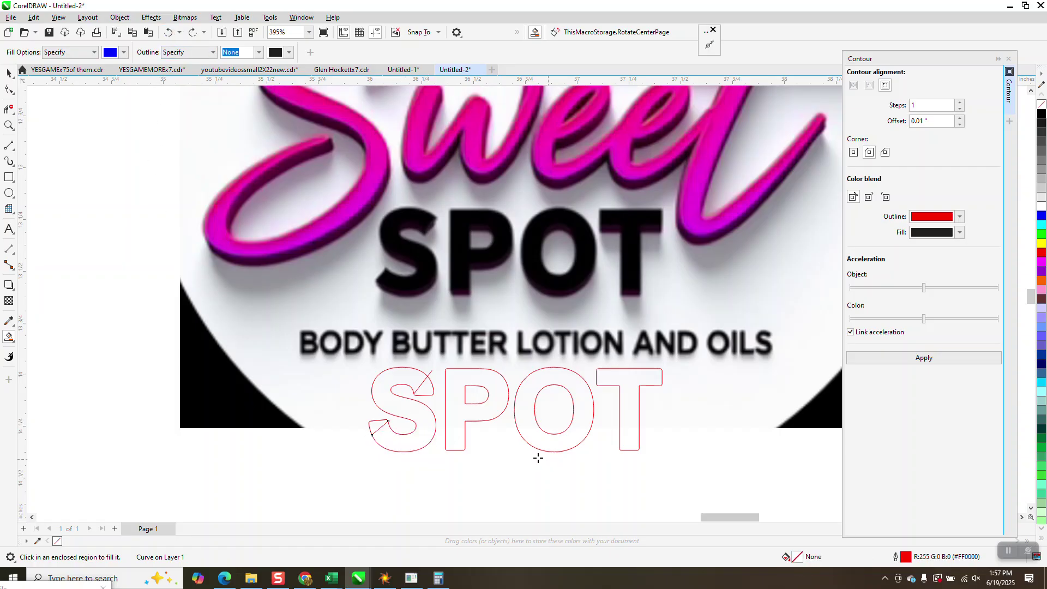
- Move the logo image 5 inches up, clear of the red SPOT outlines
{"action": "scroll", "coordinate": [364, 414], "scroll_direction": "down", "scroll_amount": 1}
{"action": "left_click", "coordinate": [9, 72]}
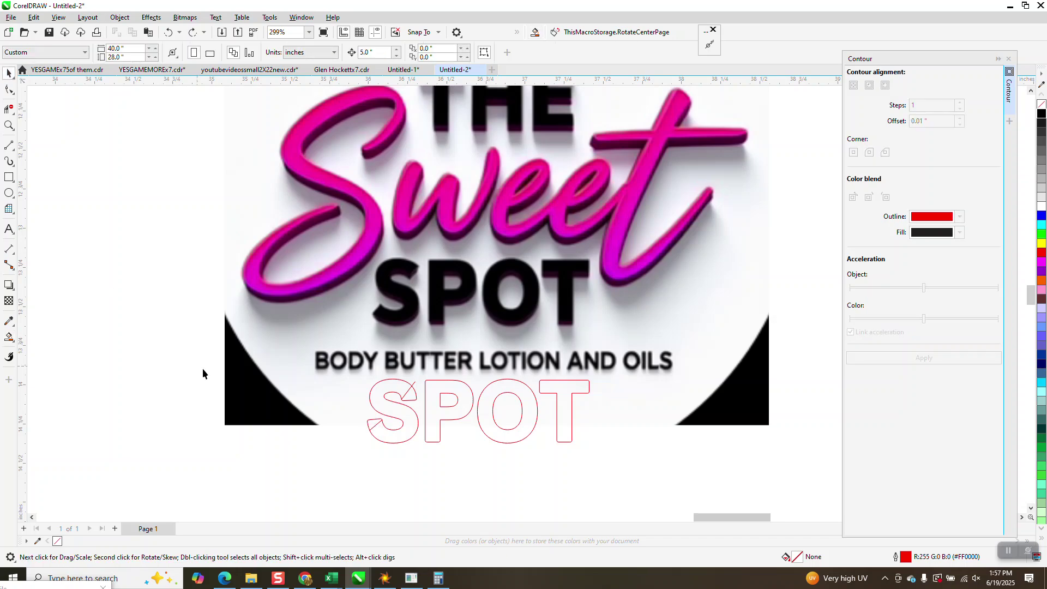
{"action": "left_click", "coordinate": [234, 379]}
{"action": "key", "text": "Up"}
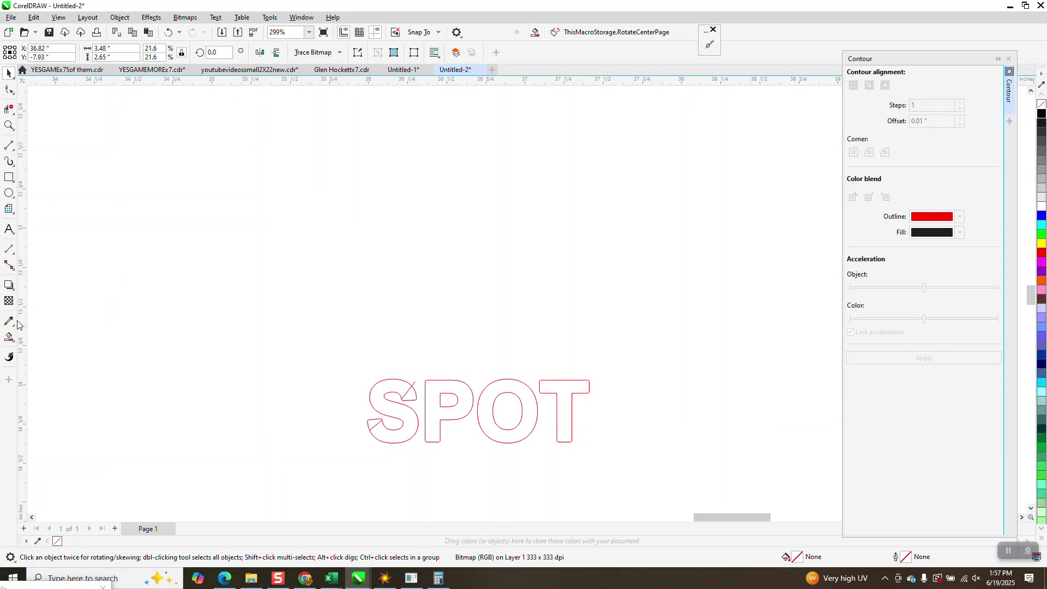
- Set the Smart Fill color to black and fill the body of the S between its two diagonal cut lines
{"action": "left_click", "coordinate": [8, 336]}
{"action": "left_click", "coordinate": [125, 52]}
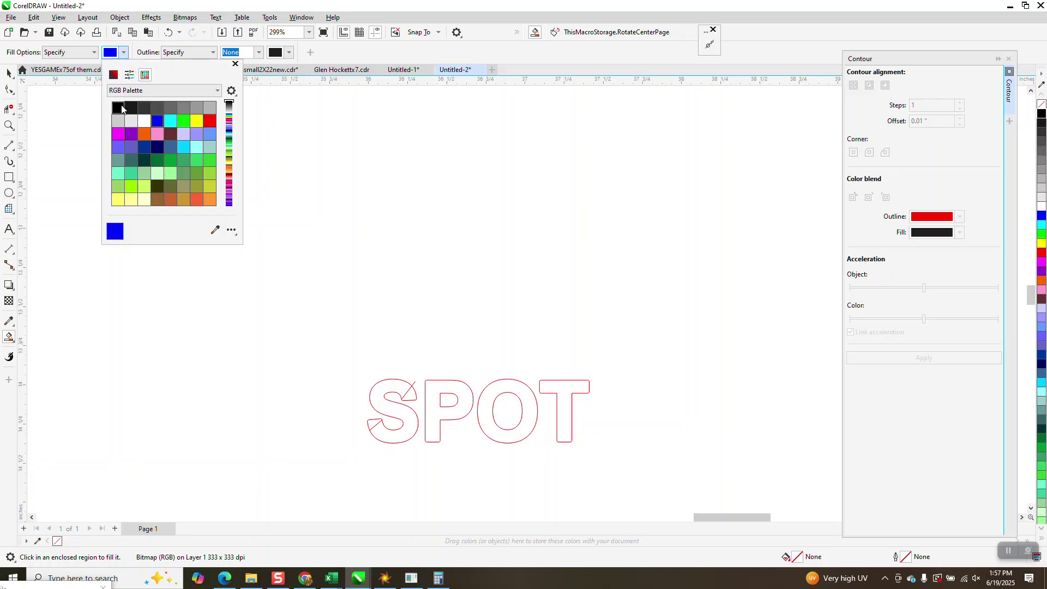
{"action": "left_click", "coordinate": [117, 107]}
{"action": "left_click", "coordinate": [385, 406]}
{"action": "left_click", "coordinate": [383, 403]}
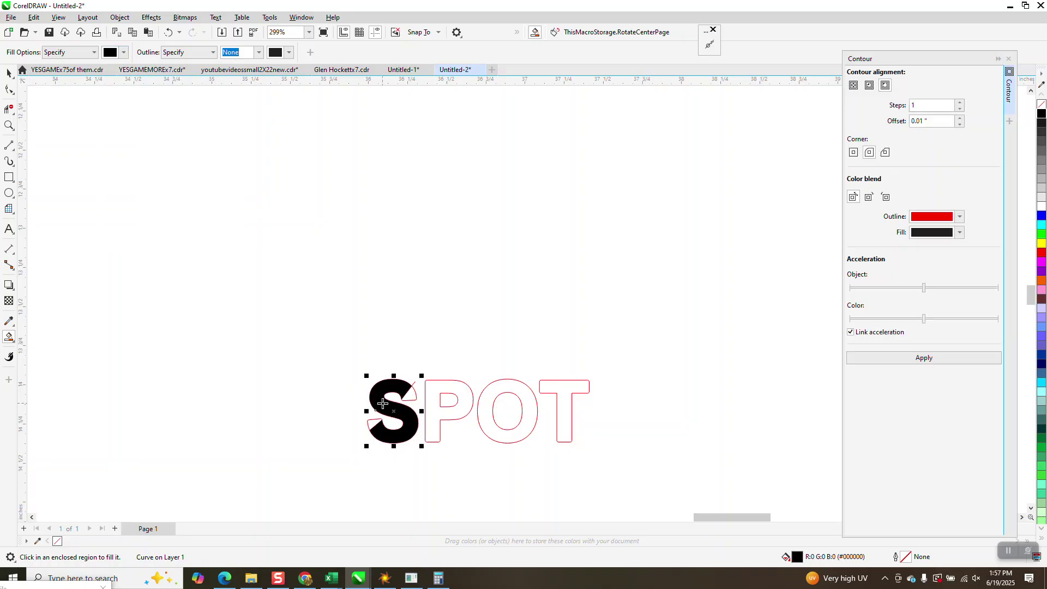
- Smart Fill the P, O and T of the red SPOT outlines with black
{"action": "left_click", "coordinate": [441, 390]}
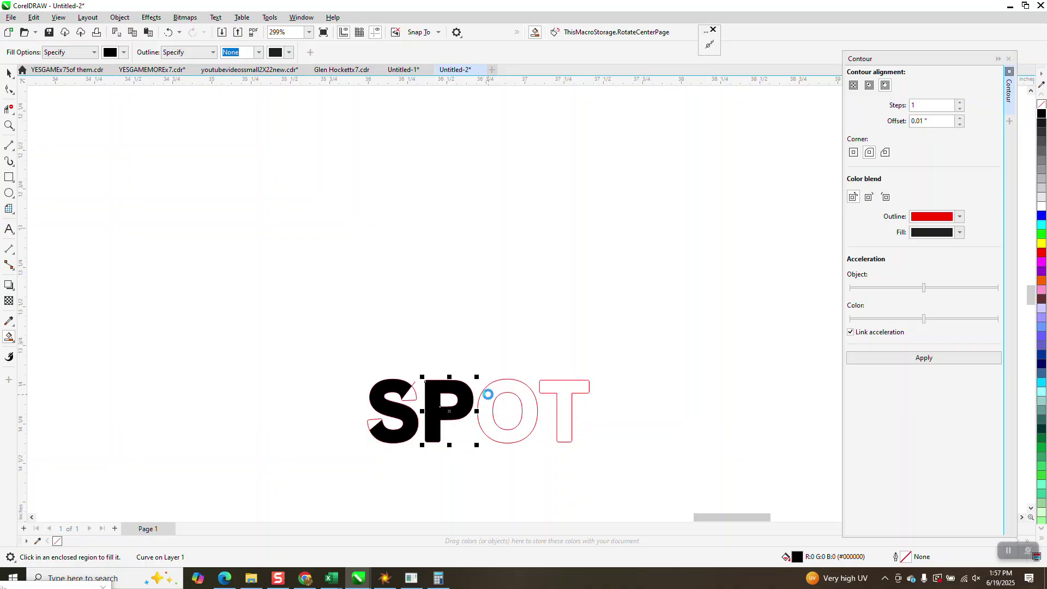
{"action": "left_click", "coordinate": [488, 394]}
{"action": "left_click", "coordinate": [561, 391]}
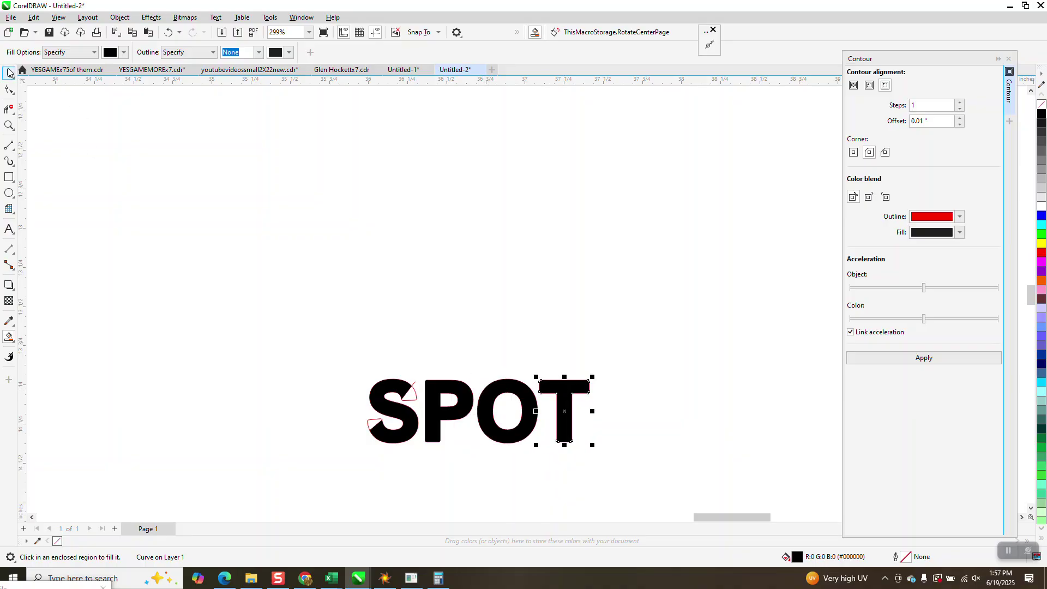
- Select all the SPOT pieces, remove their outlines and fill the letters yellow
{"action": "left_click", "coordinate": [9, 72]}
{"action": "left_click_drag", "start_coordinate": [306, 339], "coordinate": [637, 467]}
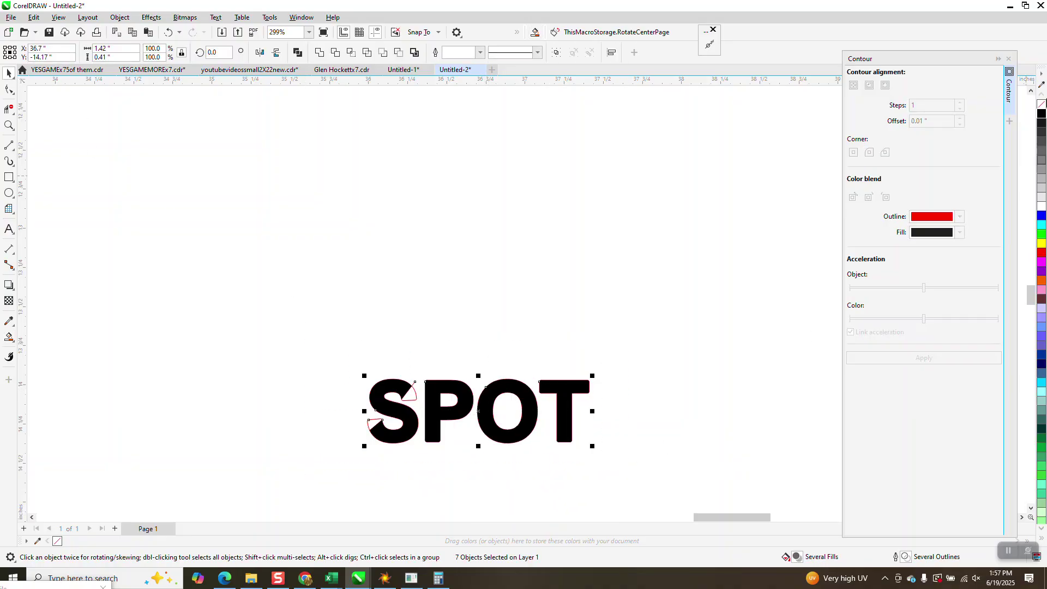
{"action": "right_click", "coordinate": [1040, 108]}
{"action": "scroll", "coordinate": [467, 499], "scroll_direction": "down", "scroll_amount": 4}
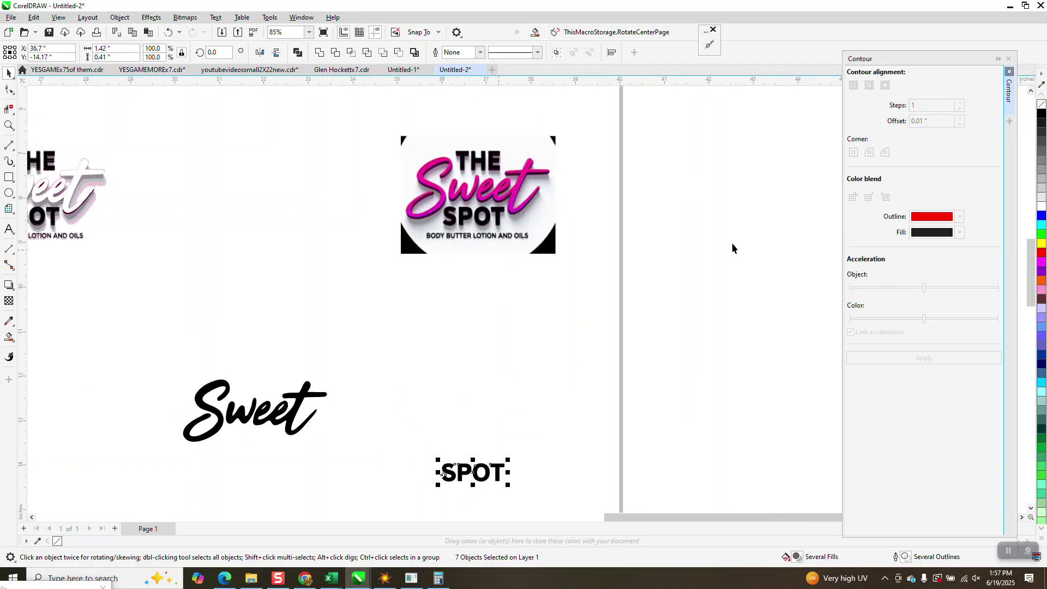
{"action": "left_click", "coordinate": [1042, 245]}
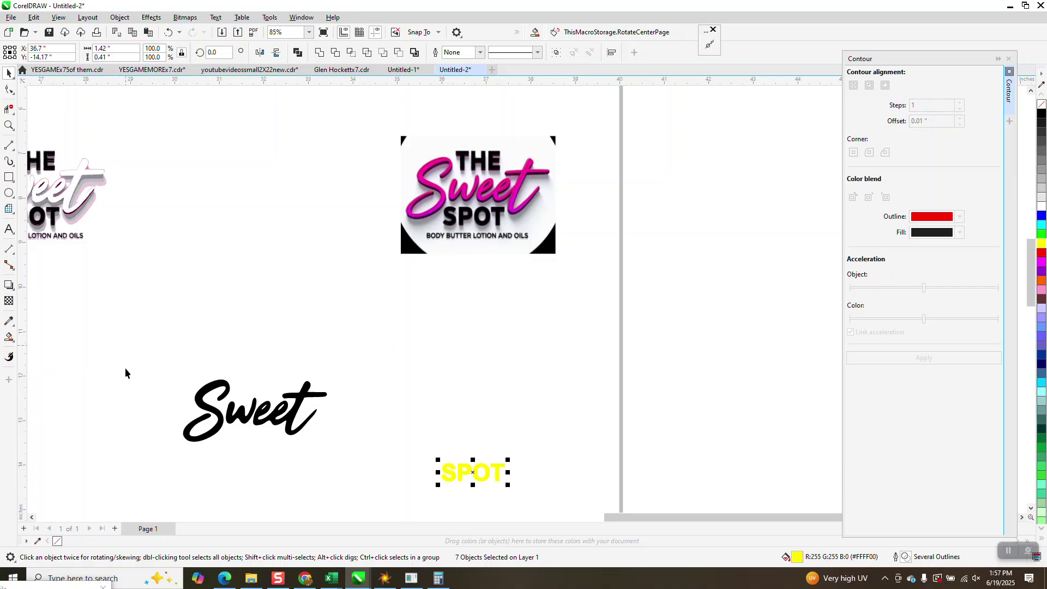
- Try moving the black Sweet lettering 5 inches right, and undo the move
{"action": "left_click_drag", "start_coordinate": [126, 358], "coordinate": [354, 464]}
{"action": "key", "text": "Right"}
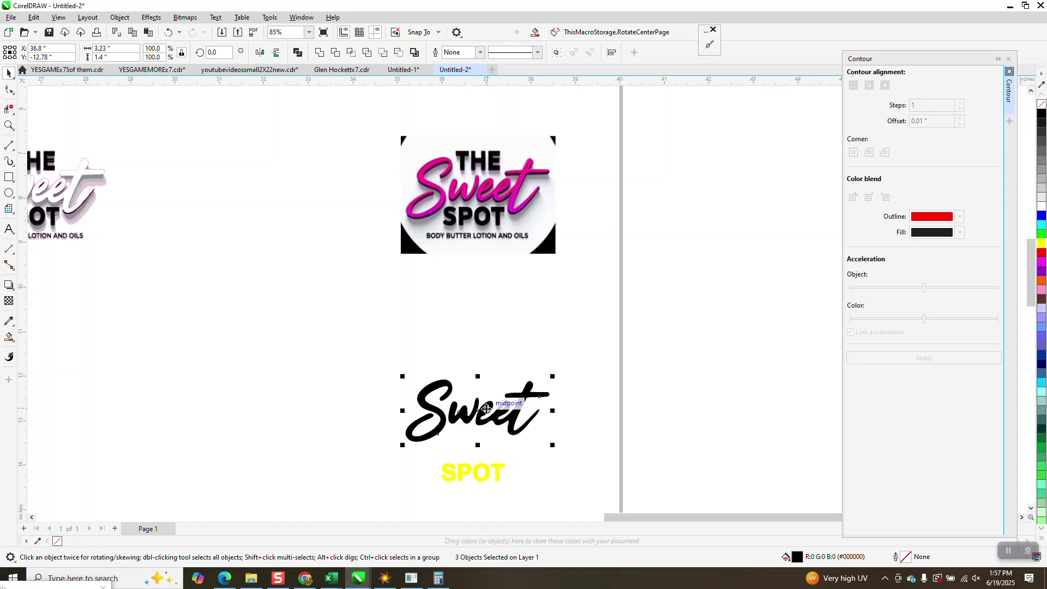
{"action": "key", "text": "ctrl+z"}
- Group the yellow SPOT pieces and move the group up over the word SPOT in the logo image
{"action": "left_click", "coordinate": [483, 472]}
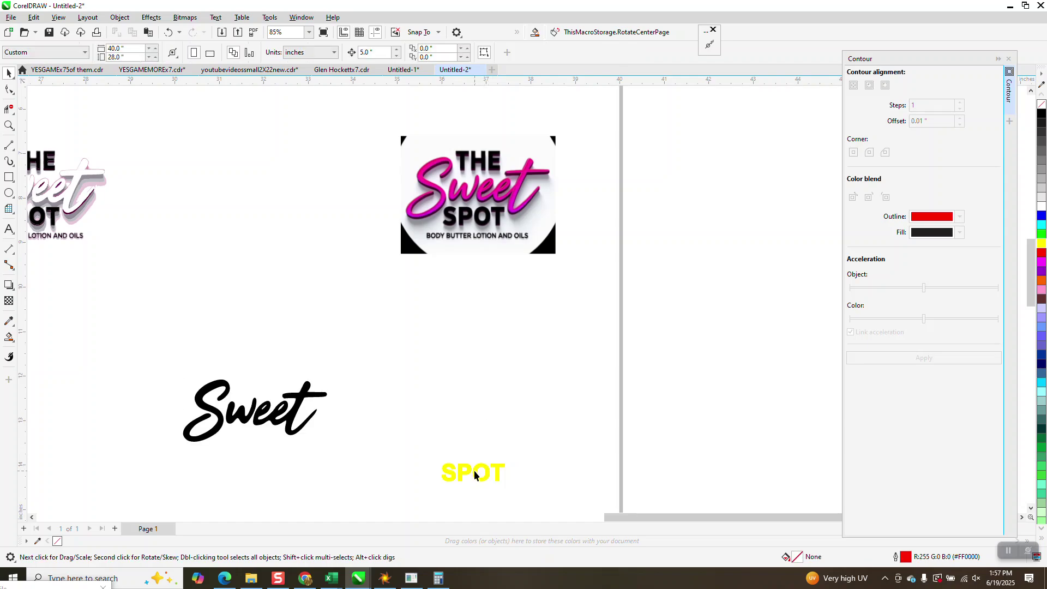
{"action": "left_click_drag", "start_coordinate": [534, 515], "coordinate": [542, 493]}
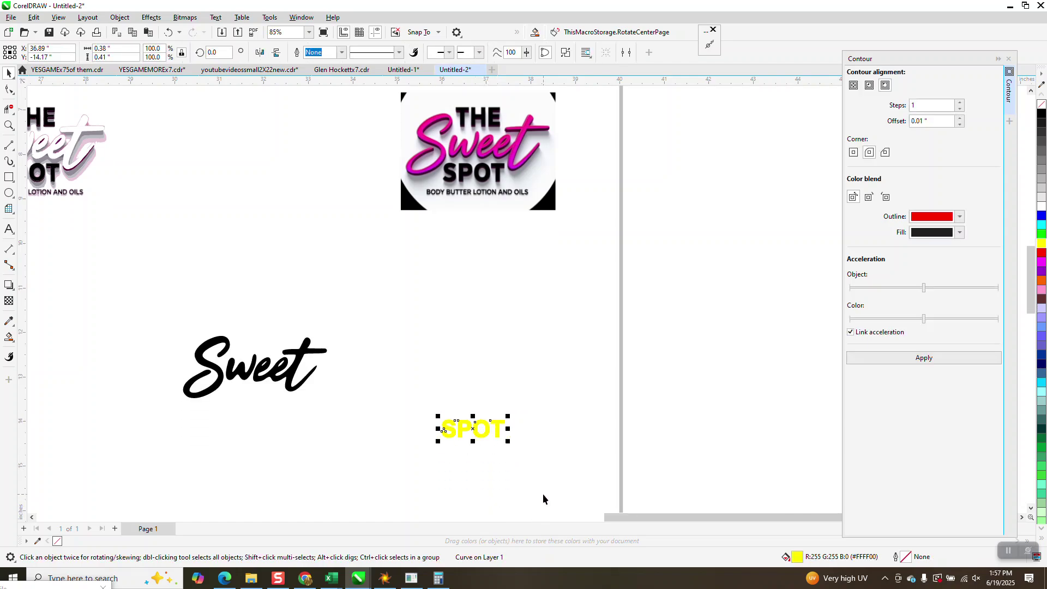
{"action": "key", "text": "ctrl+g"}
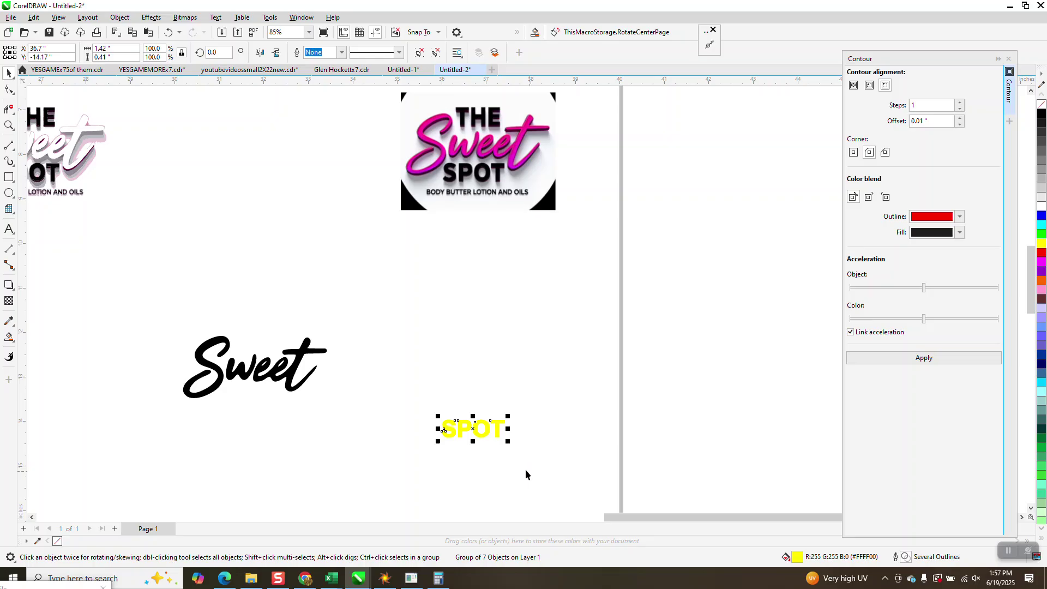
{"action": "left_click_drag", "start_coordinate": [473, 428], "coordinate": [474, 172]}
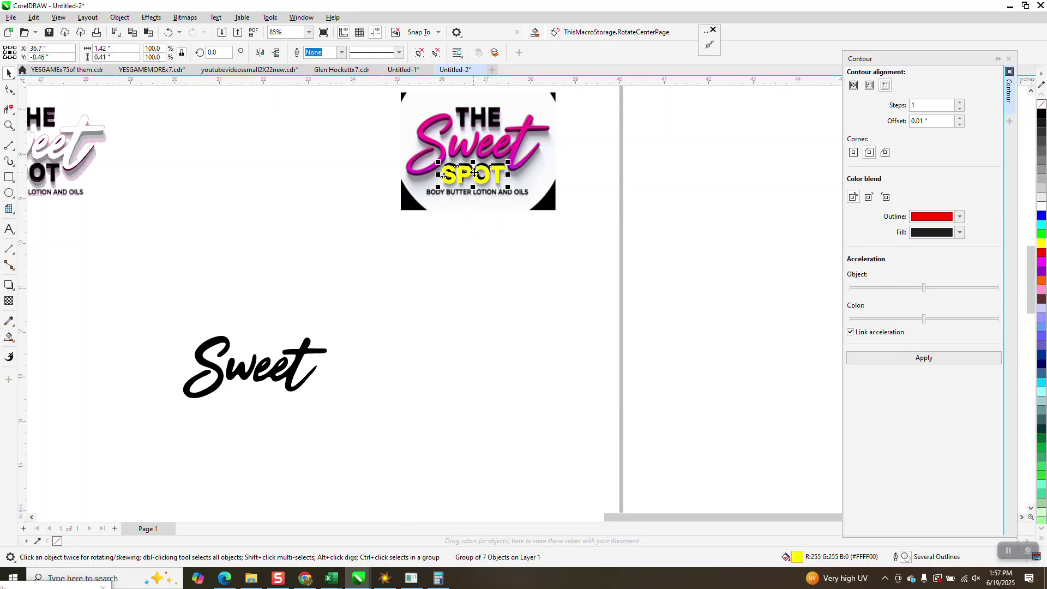
- Align the yellow SPOT group precisely with the logo image's SPOT, and shift it 5 inches straight down below the image
{"action": "left_click", "coordinate": [9, 125]}
{"action": "left_click_drag", "start_coordinate": [409, 148], "coordinate": [606, 247]}
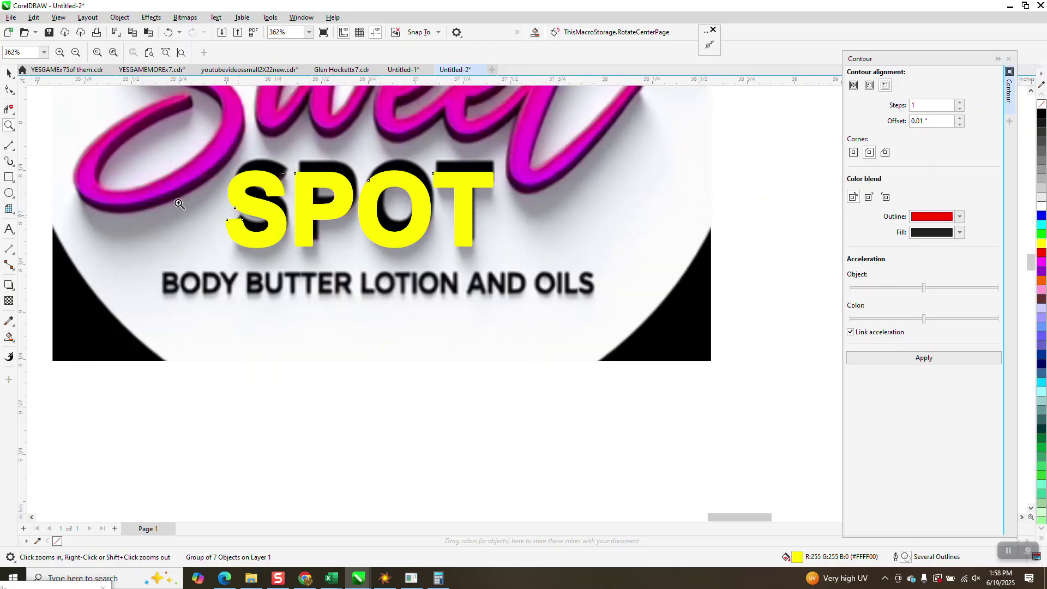
{"action": "left_click", "coordinate": [8, 73]}
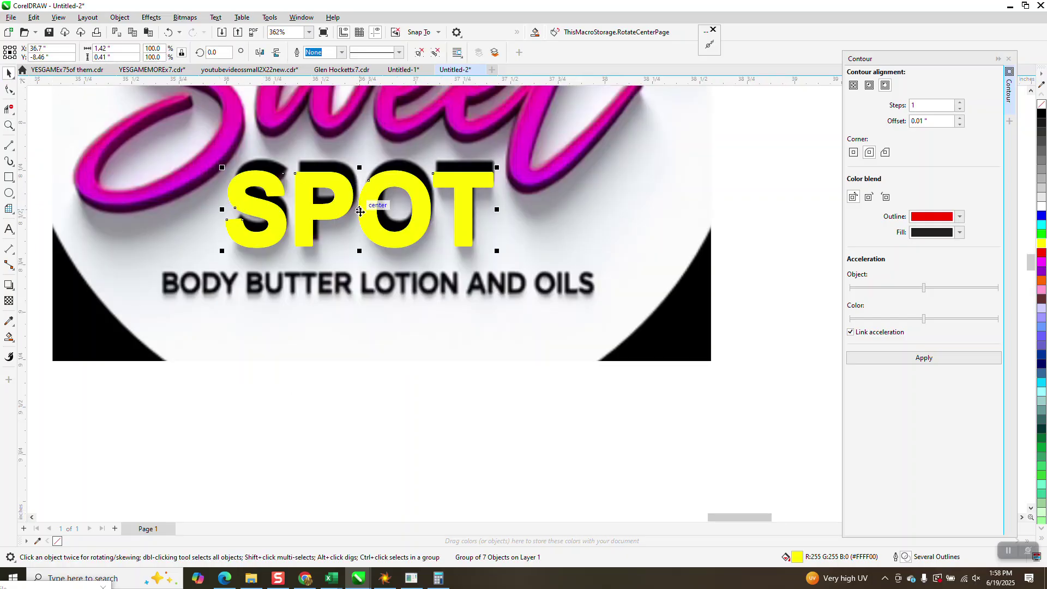
{"action": "left_click_drag", "start_coordinate": [359, 207], "coordinate": [358, 200]}
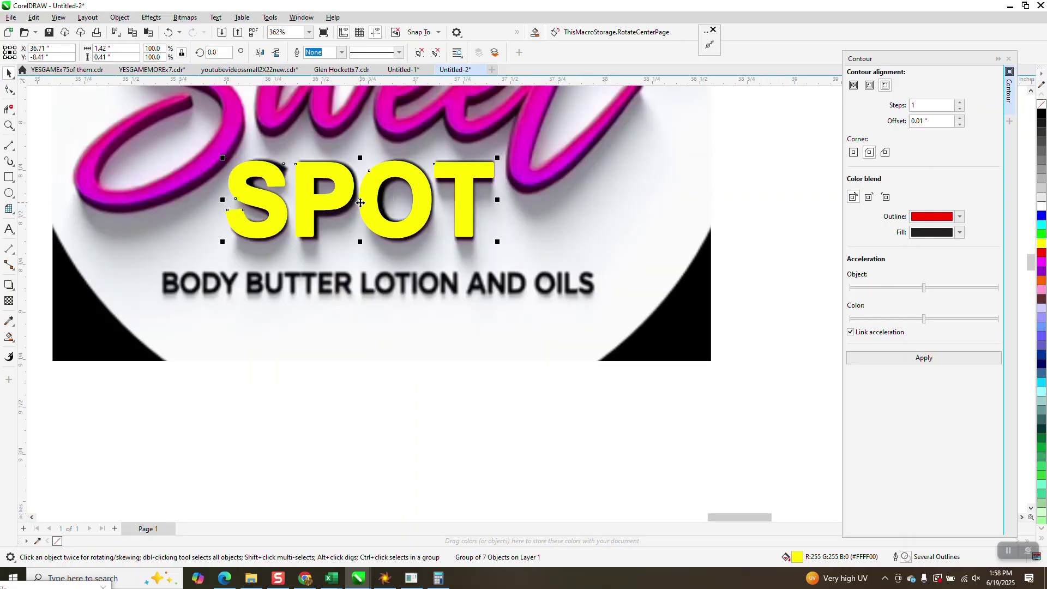
{"action": "scroll", "coordinate": [376, 173], "scroll_direction": "down", "scroll_amount": 5}
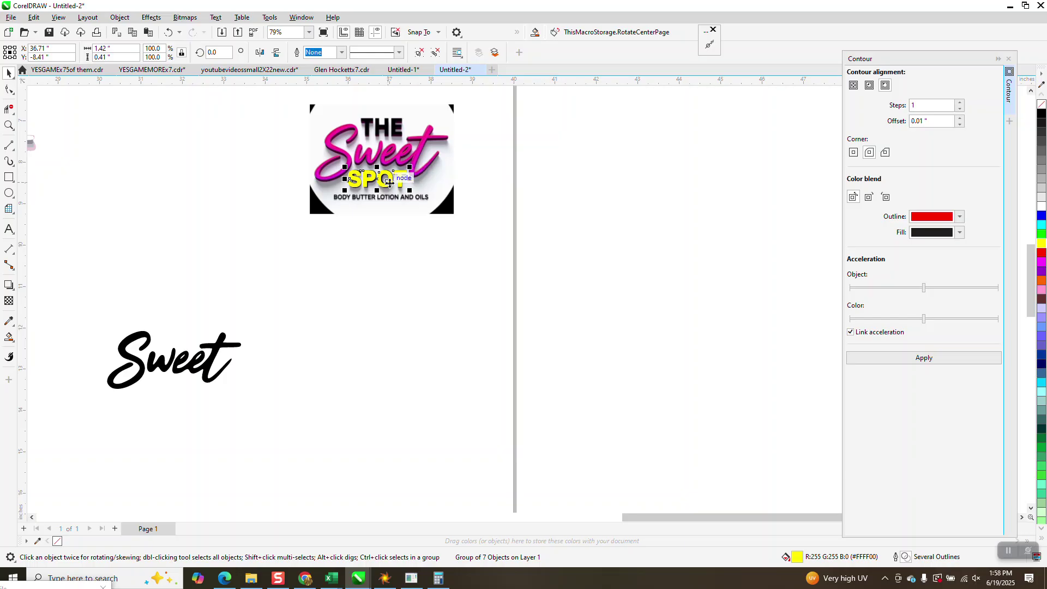
{"action": "key", "text": "Down"}
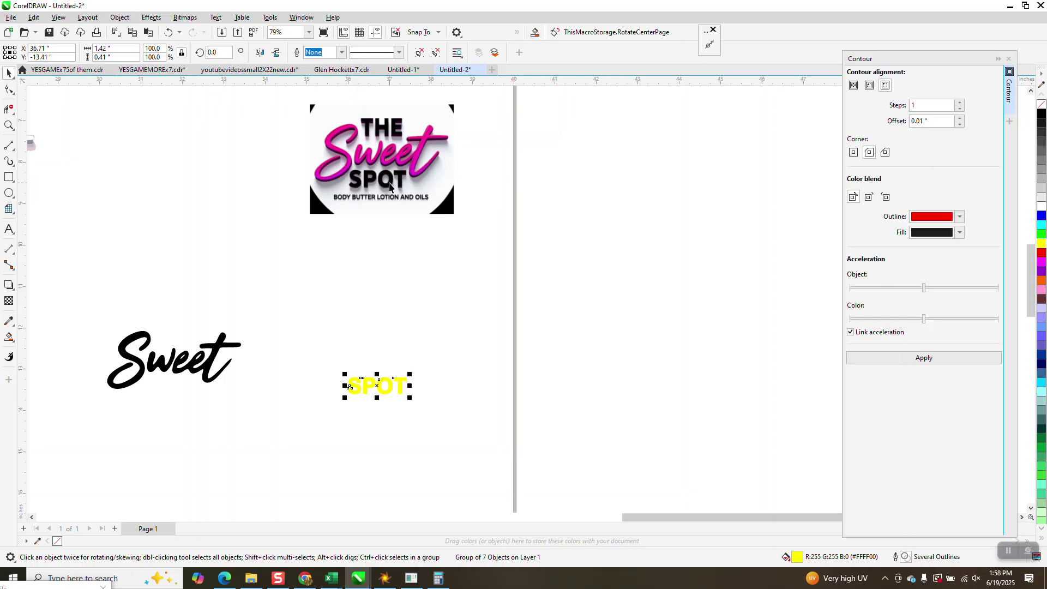
- Group the pieces of the black Sweet lettering and move the group 5 inches right, over the yellow SPOT
{"action": "left_click", "coordinate": [208, 361]}
{"action": "left_click_drag", "start_coordinate": [78, 307], "coordinate": [113, 349]}
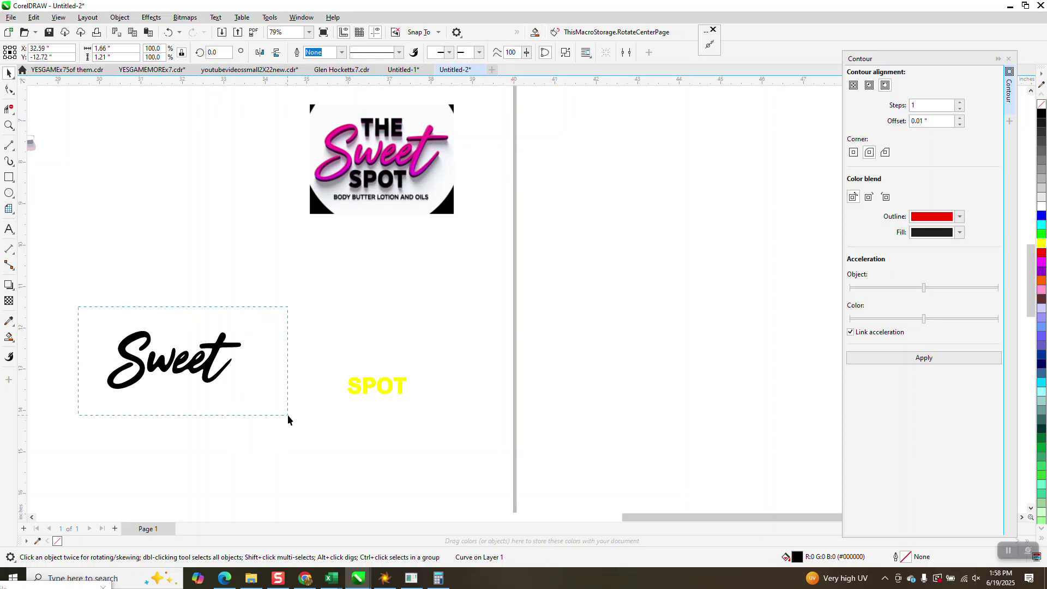
{"action": "left_click_drag", "start_coordinate": [288, 415], "coordinate": [264, 411]}
{"action": "key", "text": "ctrl+g"}
{"action": "key", "text": "Right"}
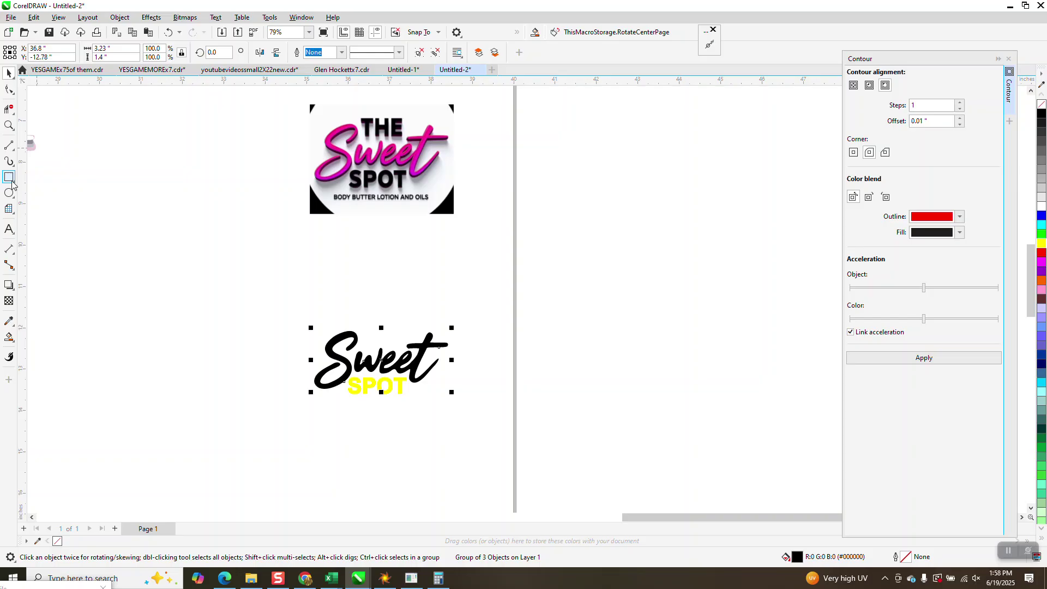
- Add the Arial text THE at 24 pt near the logo image's THE and make it bold
{"action": "left_click", "coordinate": [9, 229]}
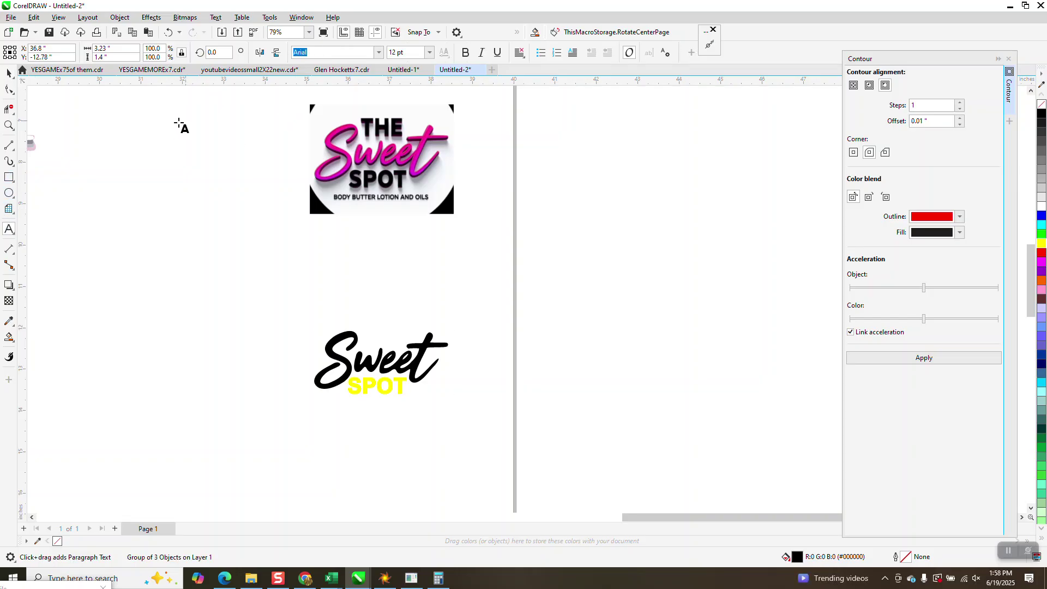
{"action": "left_click", "coordinate": [10, 129]}
{"action": "left_click_drag", "start_coordinate": [350, 102], "coordinate": [510, 198]}
{"action": "left_click", "coordinate": [9, 229]}
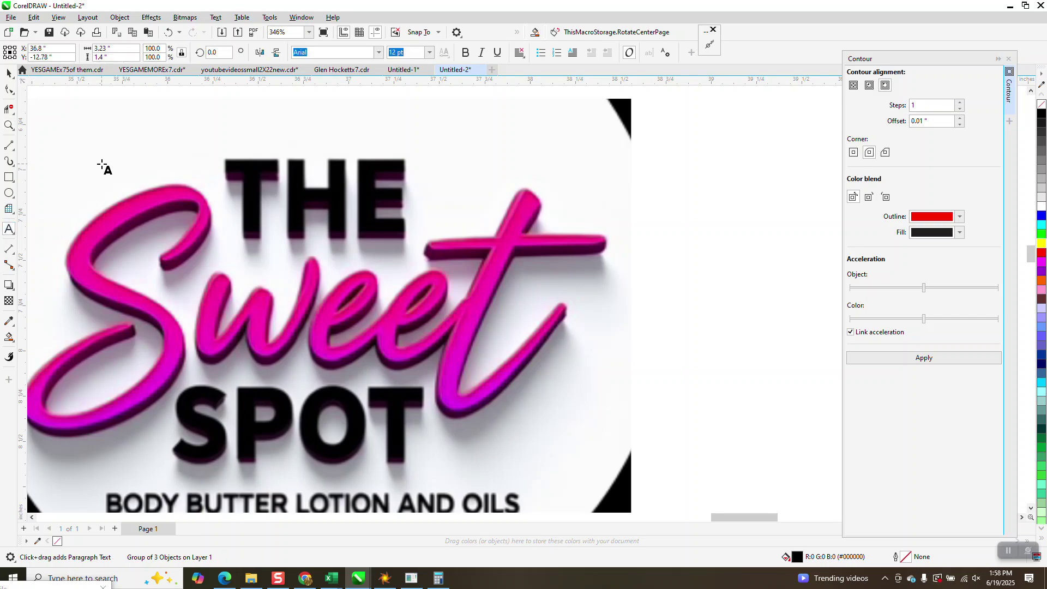
{"action": "left_click", "coordinate": [102, 163]}
{"action": "type", "text": "THE"}
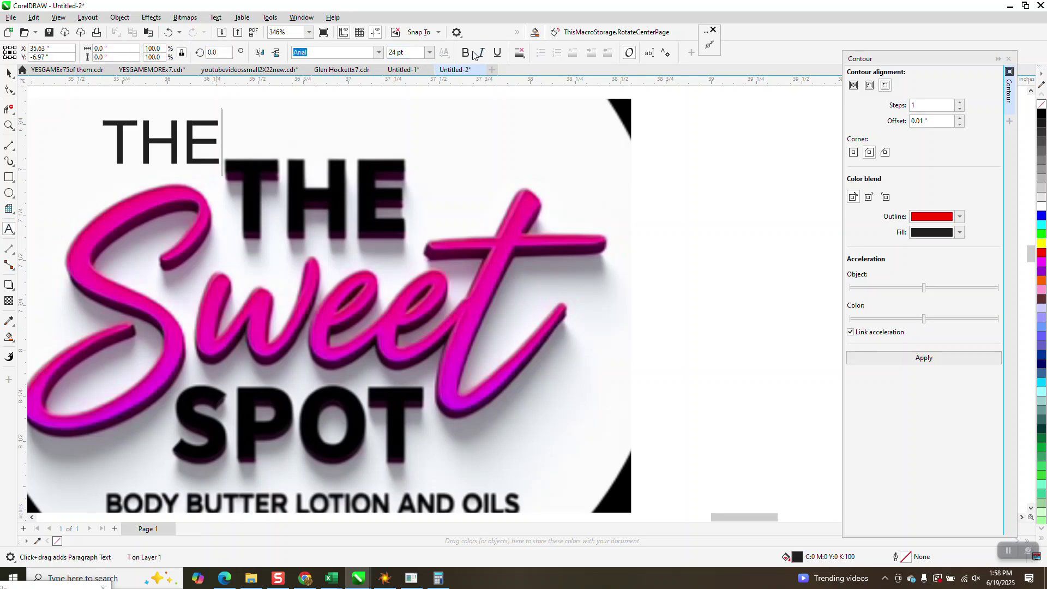
{"action": "left_click", "coordinate": [7, 72]}
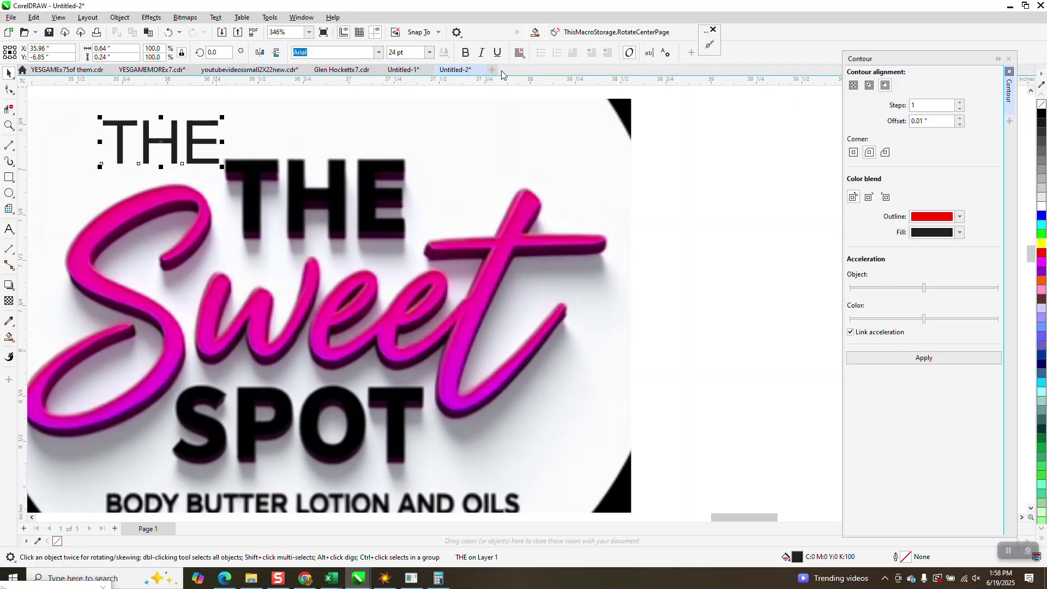
{"action": "left_click", "coordinate": [467, 52]}
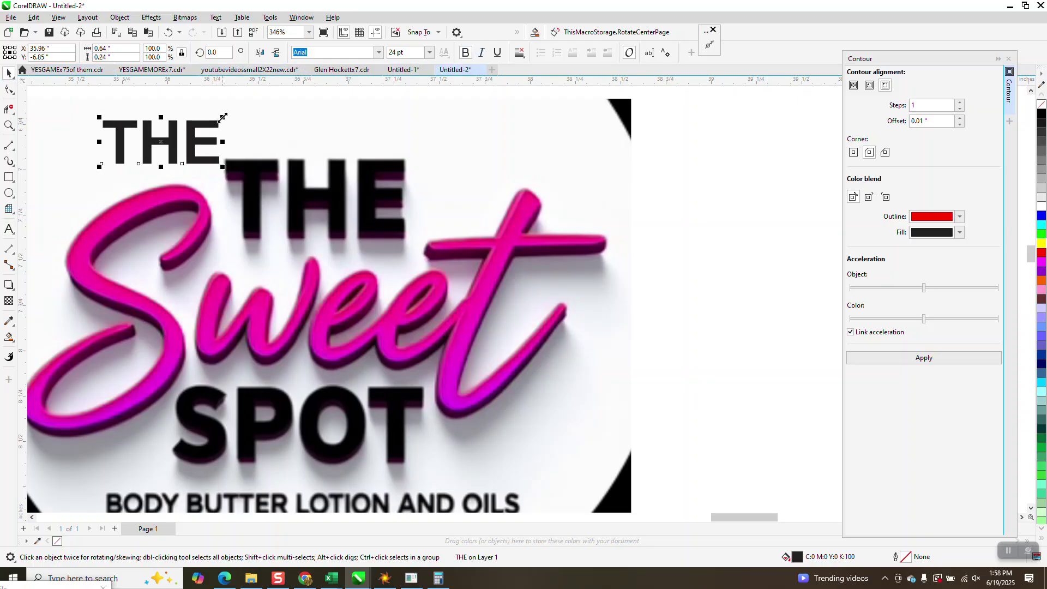
- Color the THE text yellow, scale it to about 40 pt and position it over the logo image's THE
{"action": "left_click_drag", "start_coordinate": [222, 116], "coordinate": [313, 146]}
{"action": "left_click_drag", "start_coordinate": [257, 208], "coordinate": [335, 259]}
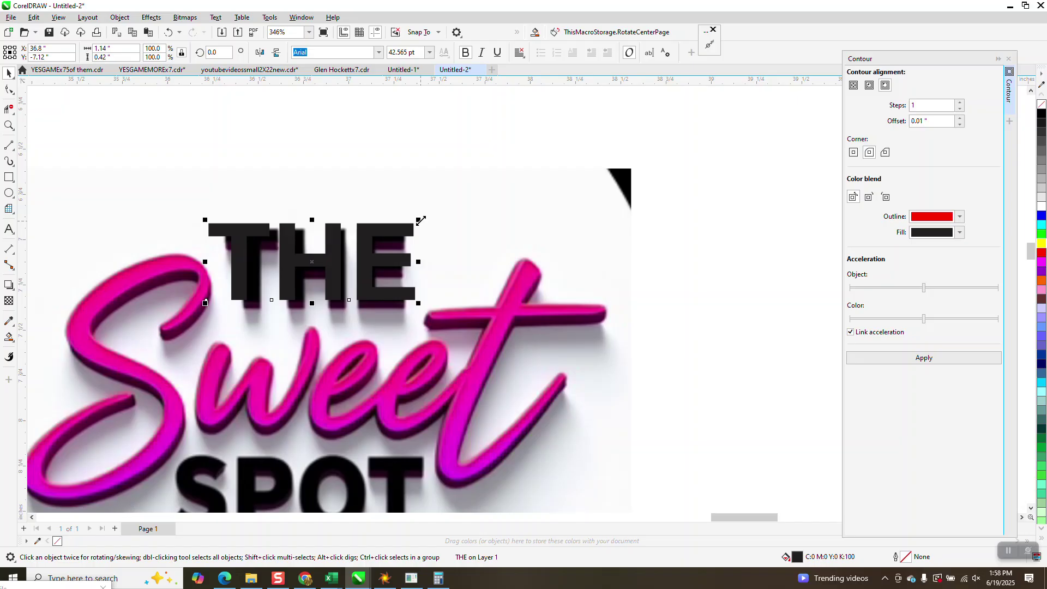
{"action": "left_click_drag", "start_coordinate": [420, 220], "coordinate": [398, 228]}
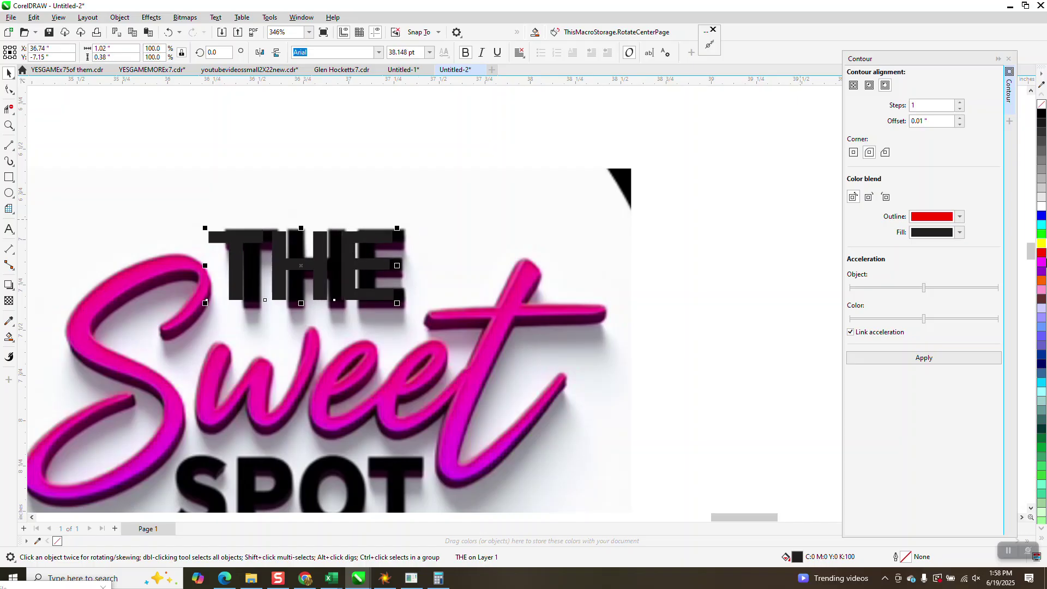
{"action": "left_click", "coordinate": [1041, 244]}
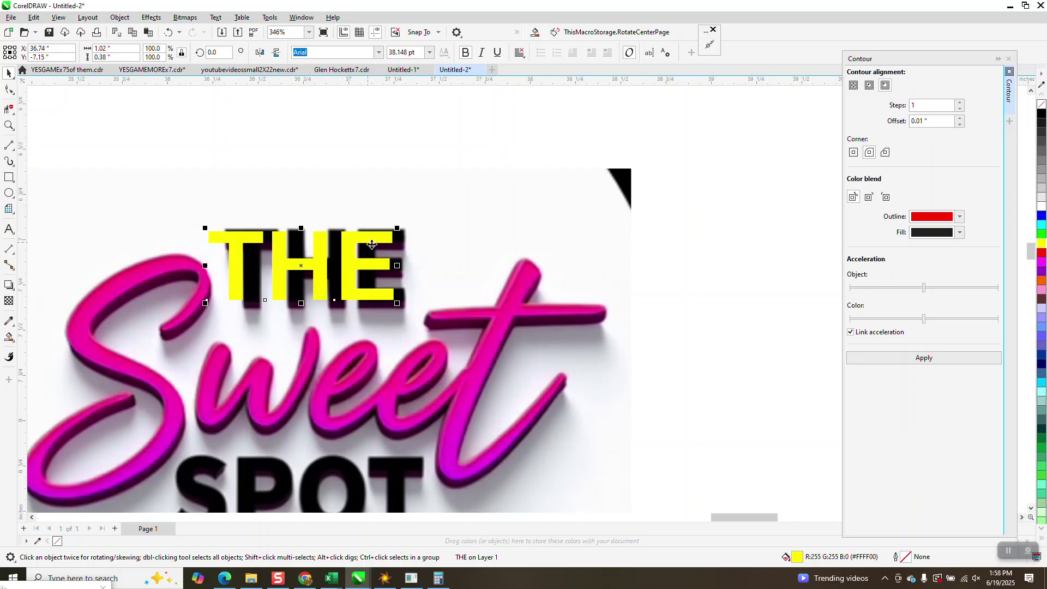
{"action": "left_click_drag", "start_coordinate": [400, 229], "coordinate": [408, 224]}
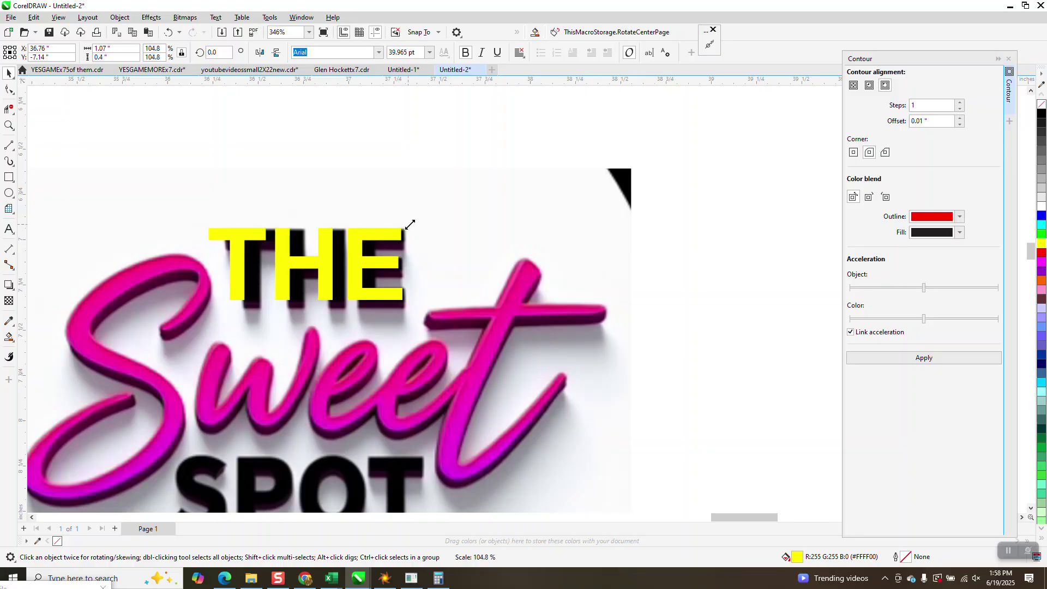
{"action": "left_click_drag", "start_coordinate": [357, 253], "coordinate": [369, 258]}
- Move the THE text 5 inches up, remove its fill and give it a black hairline outline
{"action": "key", "text": "Up"}
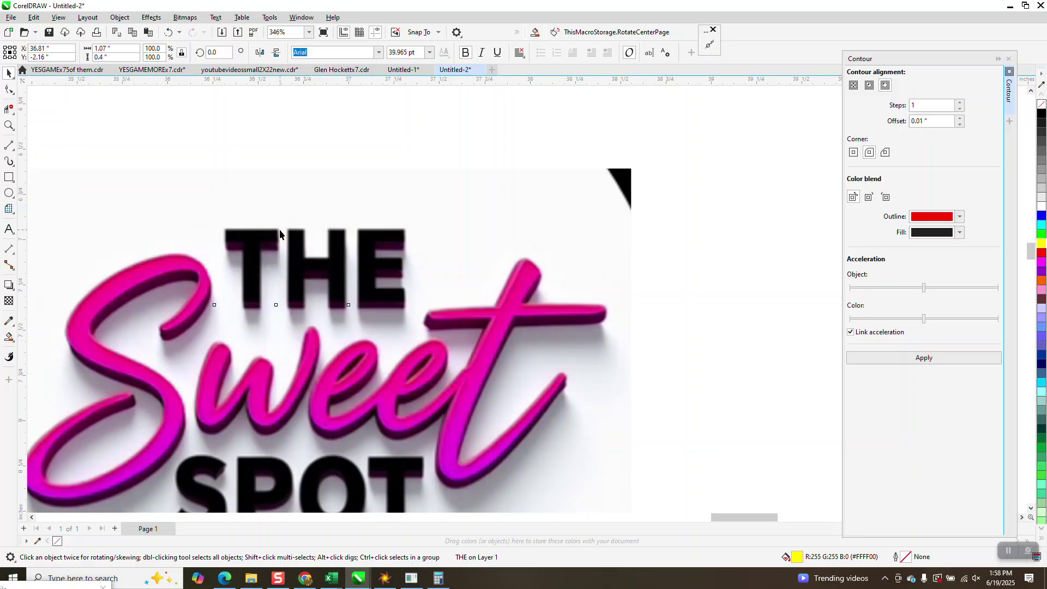
{"action": "scroll", "coordinate": [327, 256], "scroll_direction": "down", "scroll_amount": 4}
{"action": "scroll", "coordinate": [336, 214], "scroll_direction": "down", "scroll_amount": 5}
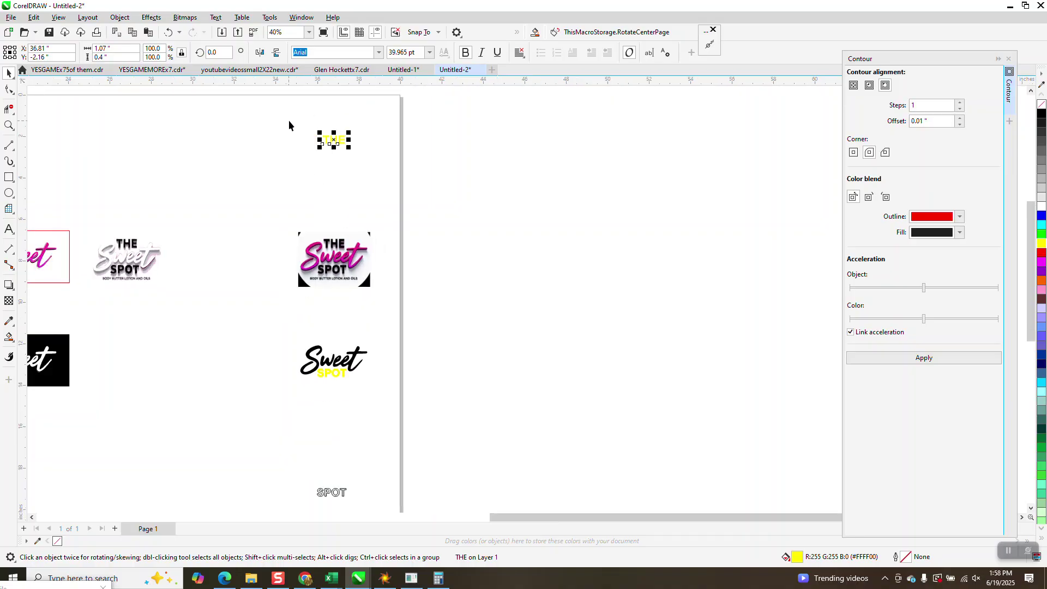
{"action": "left_click", "coordinate": [1041, 104]}
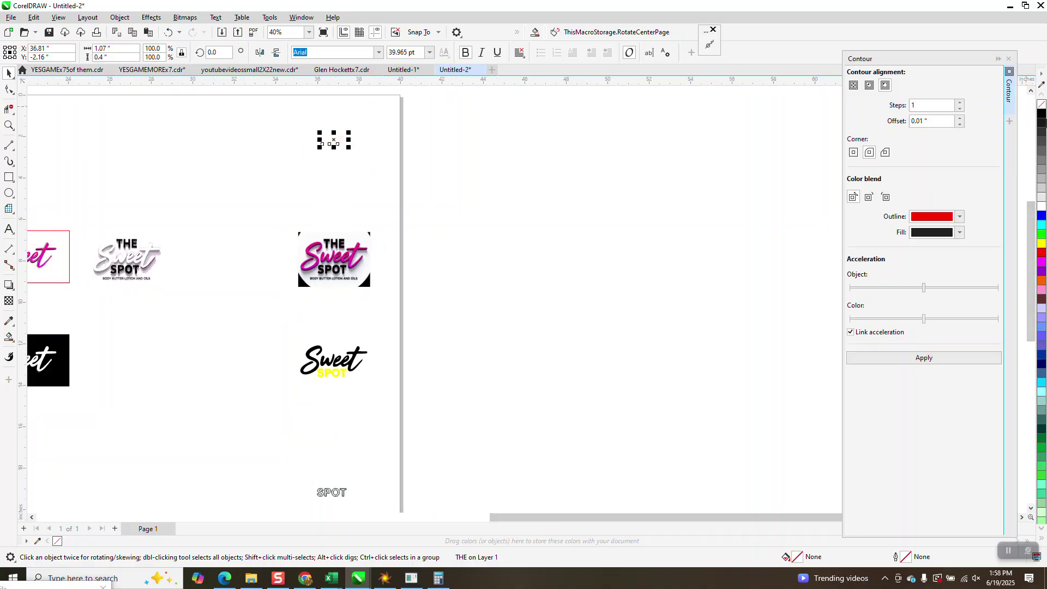
{"action": "right_click", "coordinate": [1043, 115]}
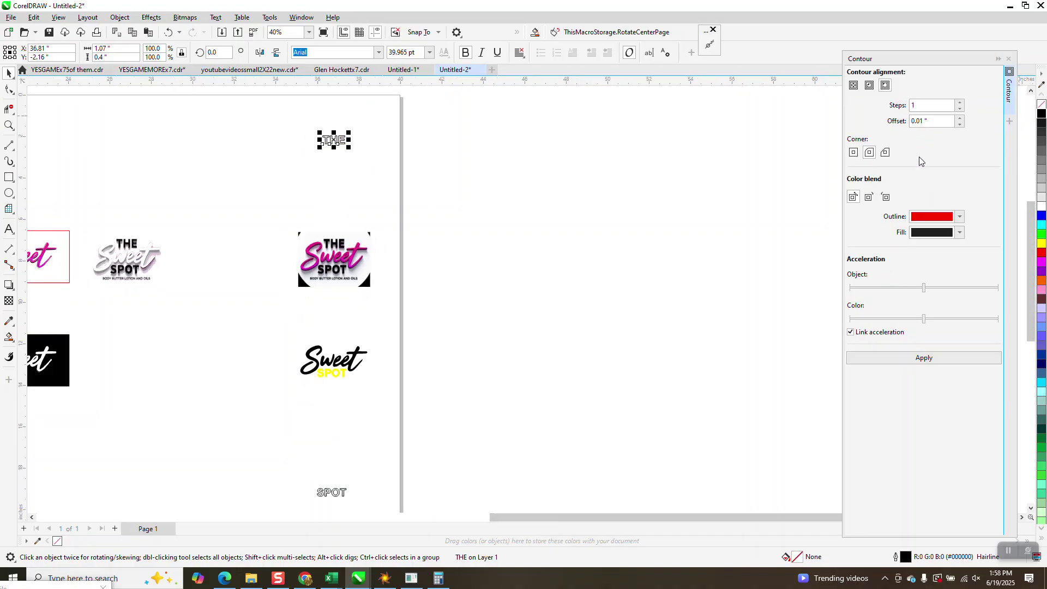
- Apply a one-step 0.01-inch outside contour in red to the THE text and break the contour apart
{"action": "left_click", "coordinate": [923, 358]}
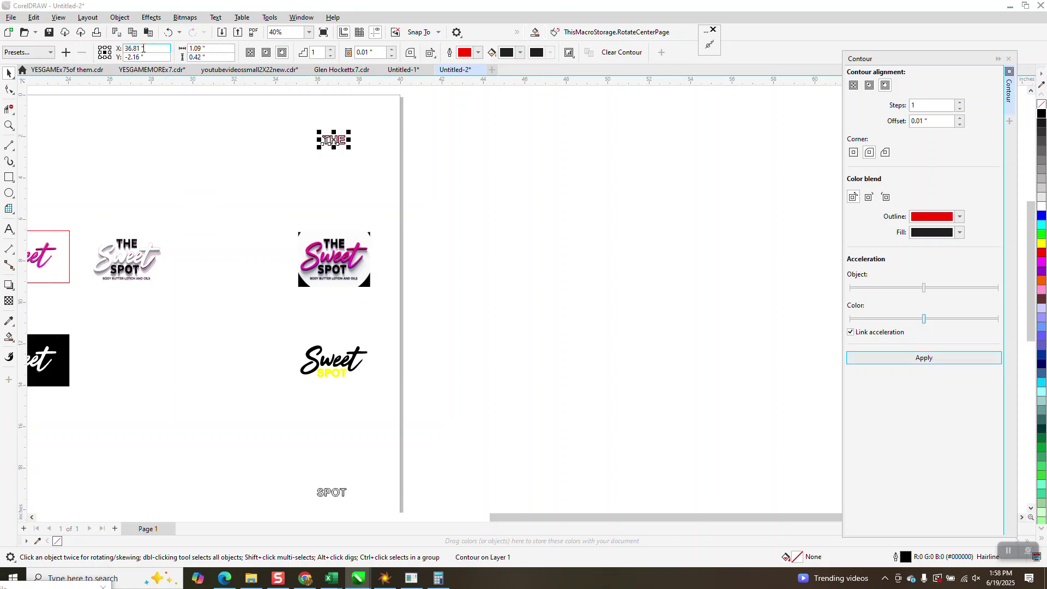
{"action": "left_click", "coordinate": [120, 16]}
{"action": "left_click", "coordinate": [178, 257]}
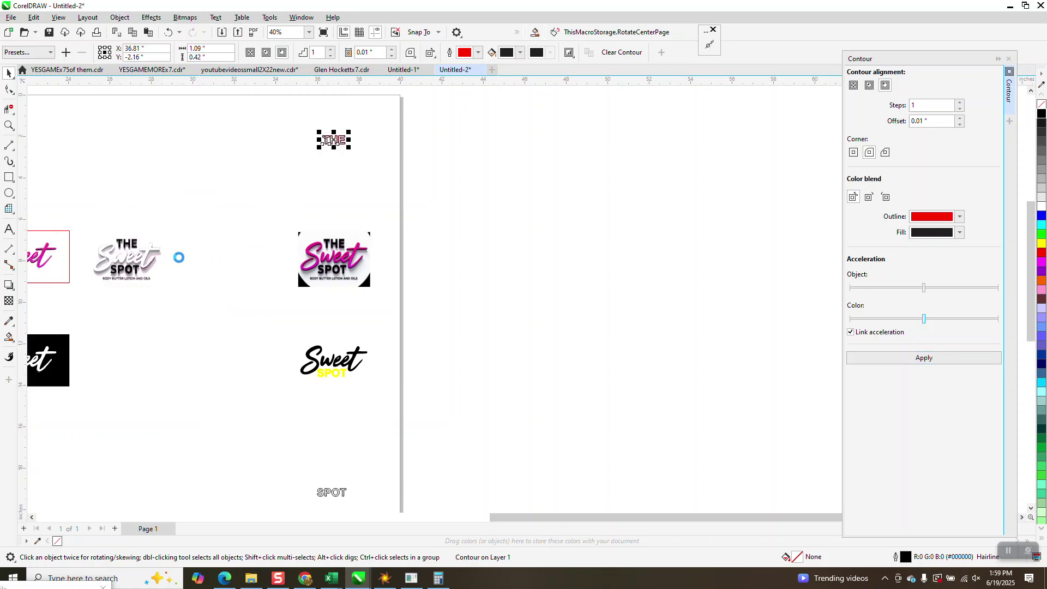
- Move the original black THE text 5 inches right and the red contour of THE 5 inches left to separate them
{"action": "key", "text": "z"}
{"action": "left_click_drag", "start_coordinate": [299, 126], "coordinate": [397, 186]}
{"action": "left_click", "coordinate": [9, 74]}
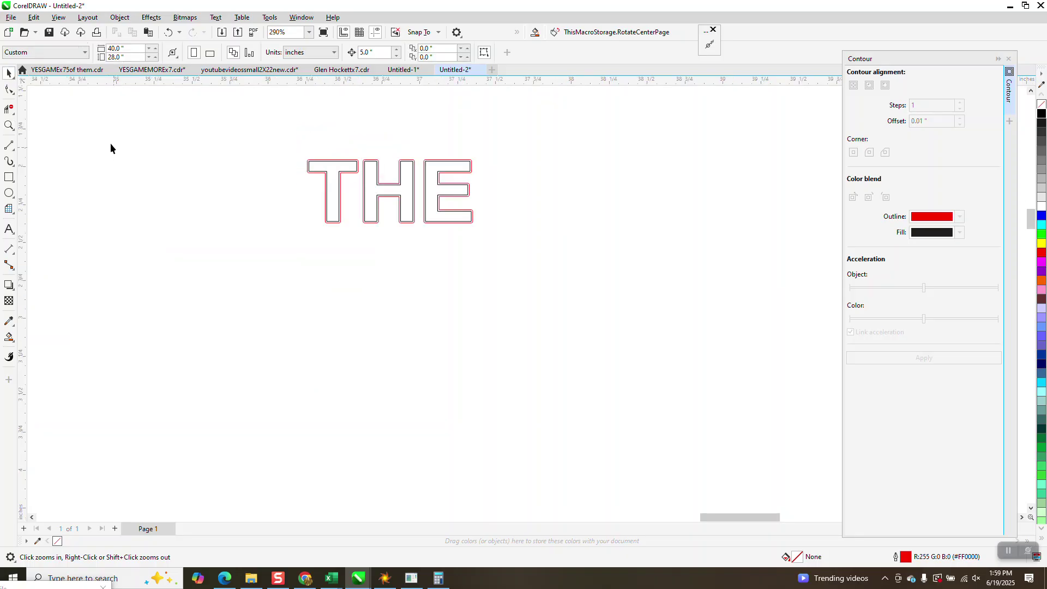
{"action": "left_click", "coordinate": [329, 169]}
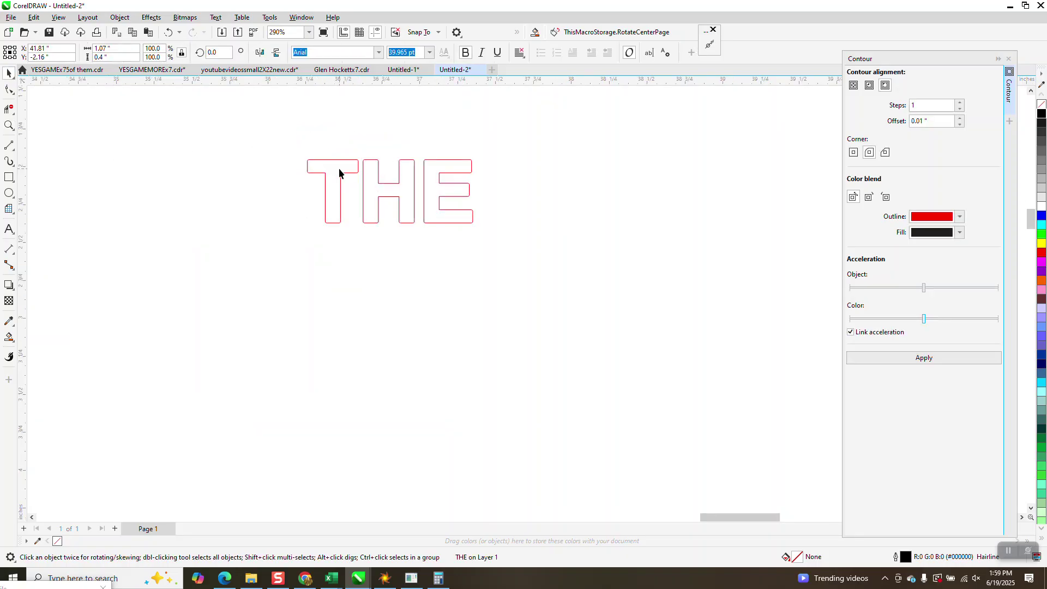
{"action": "key", "text": "ctrl+q"}
{"action": "key", "text": "Left"}
{"action": "scroll", "coordinate": [336, 163], "scroll_direction": "down", "scroll_amount": 3}
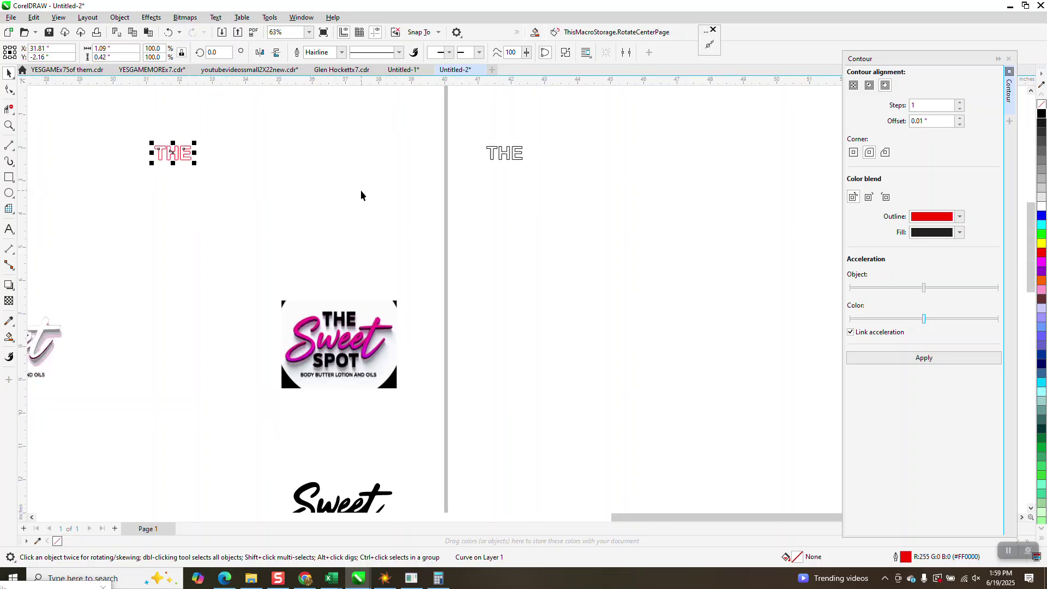
- Move the red THE contour 5 inches right and 10 inches down, onto the rebuilt Sweet lettering below the logo image
{"action": "key", "text": "Right"}
{"action": "key", "text": "Left"}
{"action": "key", "text": "Right"}
{"action": "key", "text": "Down"}
{"action": "key", "text": "Down"}
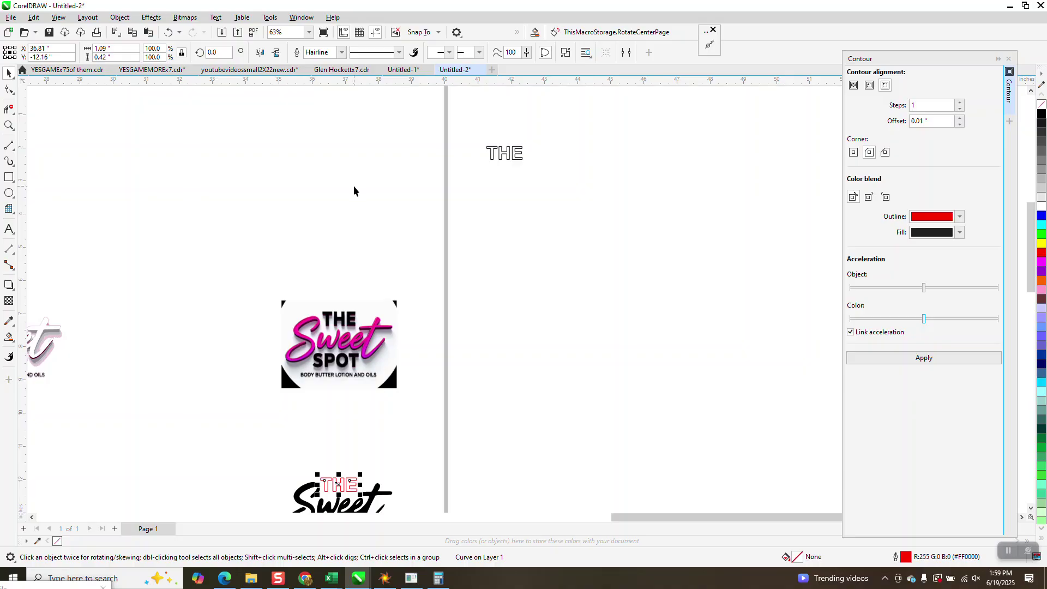
- Fill the THE contour with black and remove its red outline
{"action": "left_click", "coordinate": [1041, 113]}
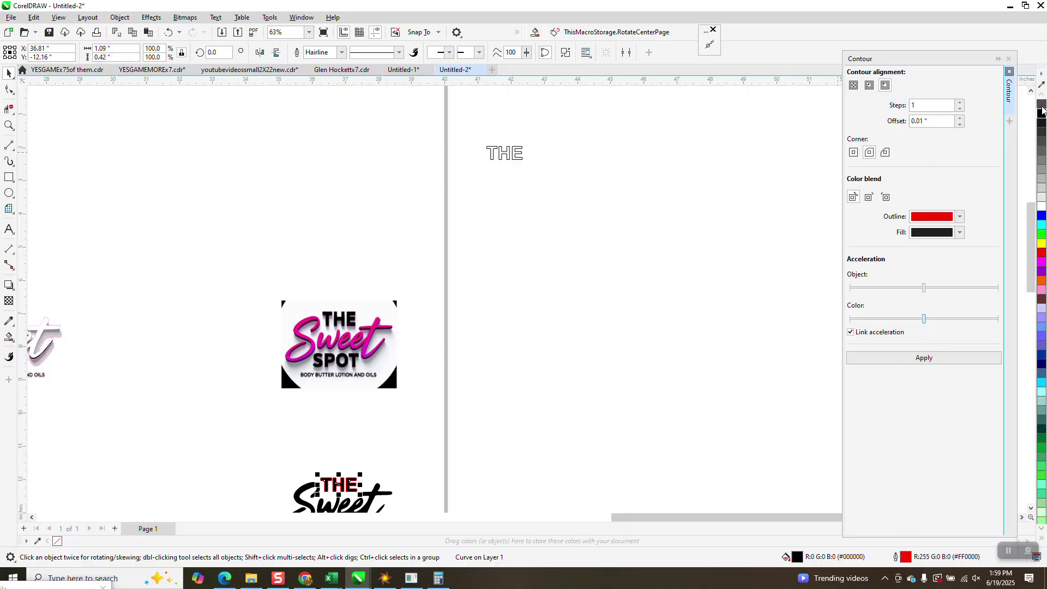
{"action": "right_click", "coordinate": [1042, 104]}
{"action": "scroll", "coordinate": [338, 92], "scroll_direction": "down", "scroll_amount": 1}
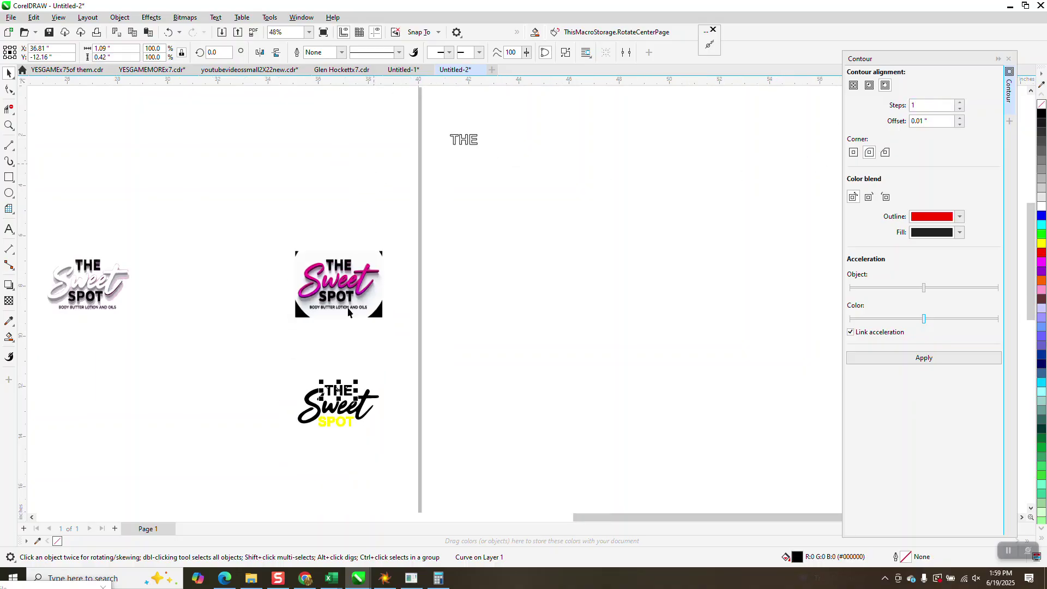
- Recolor the yellow SPOT group below Sweet to black
{"action": "left_click_drag", "start_coordinate": [276, 403], "coordinate": [331, 419]}
{"action": "left_click_drag", "start_coordinate": [394, 441], "coordinate": [394, 441]}
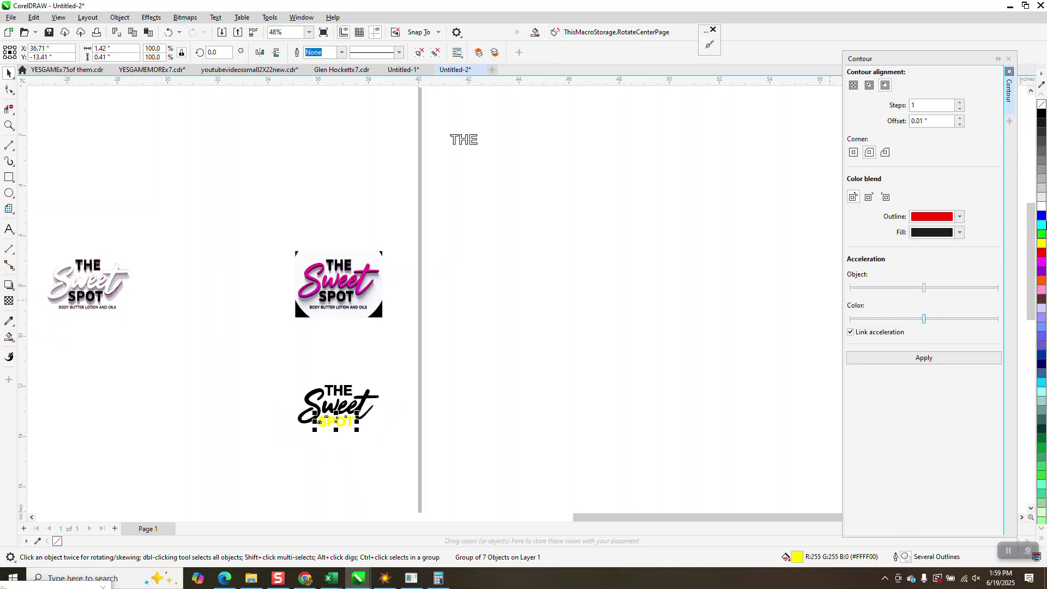
{"action": "left_click", "coordinate": [1041, 113]}
- Move the original logo image beside the rebuilt THE Sweet SPOT lettering and compare the two up close
{"action": "left_click", "coordinate": [9, 125]}
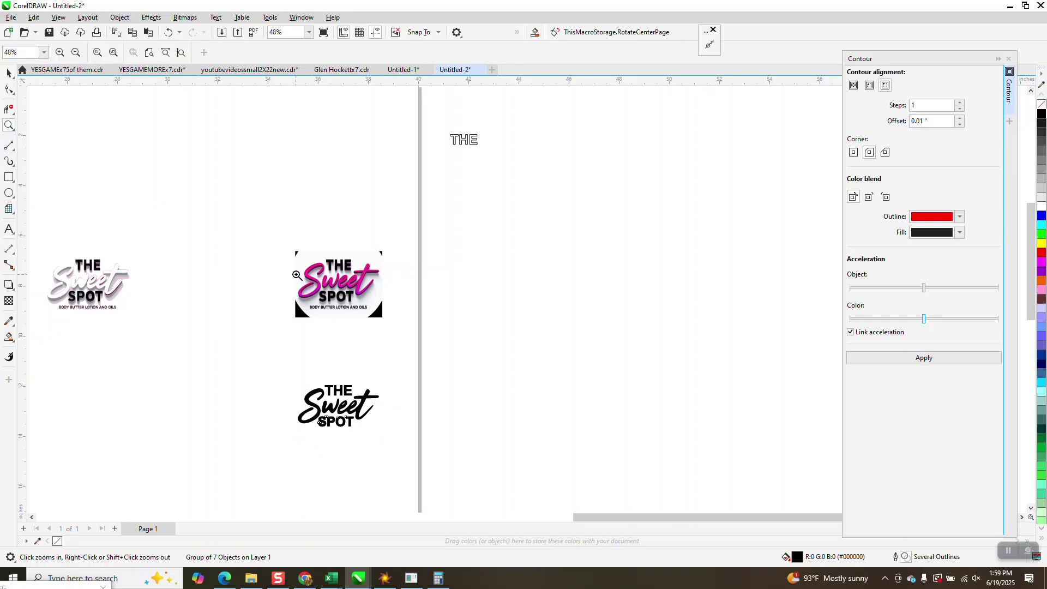
{"action": "left_click", "coordinate": [9, 73]}
{"action": "left_click_drag", "start_coordinate": [274, 225], "coordinate": [421, 332]}
{"action": "left_click_drag", "start_coordinate": [349, 293], "coordinate": [440, 412]}
{"action": "left_click_drag", "start_coordinate": [277, 354], "coordinate": [516, 441]}
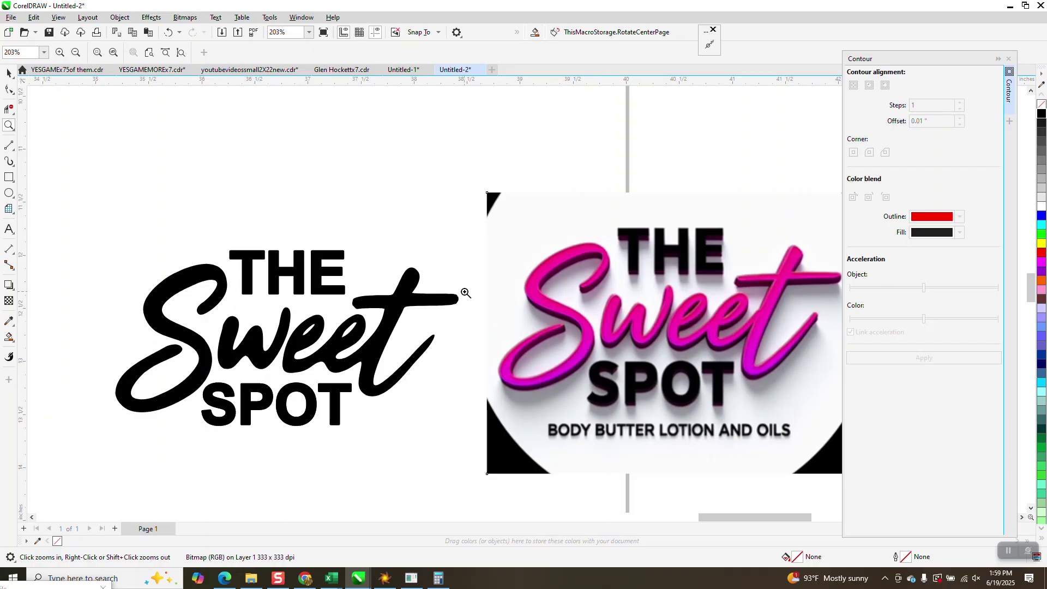
{"action": "scroll", "coordinate": [417, 298], "scroll_direction": "down", "scroll_amount": 1}
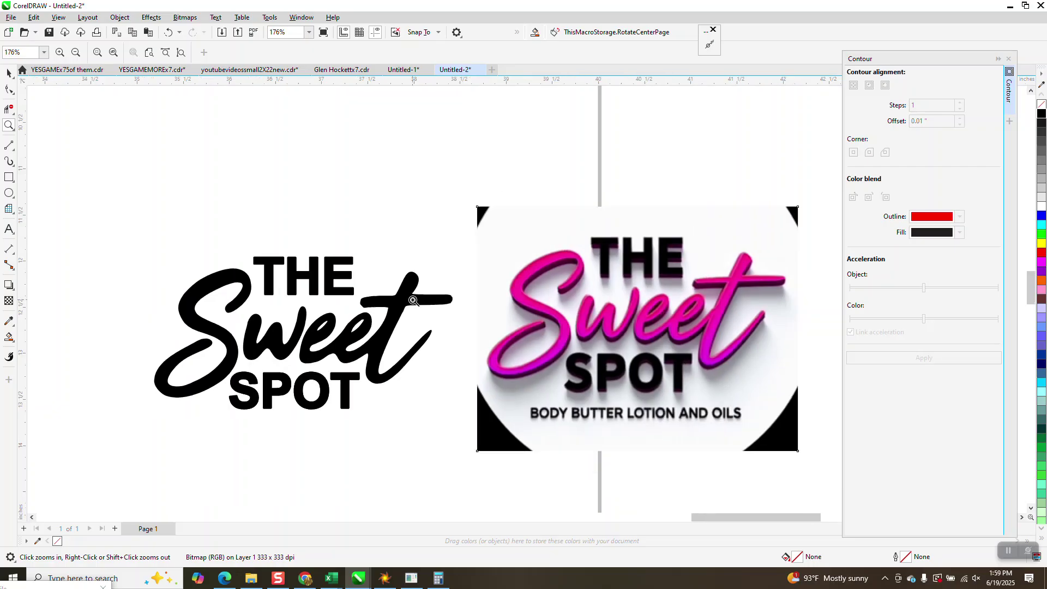
{"action": "scroll", "coordinate": [421, 294], "scroll_direction": "down", "scroll_amount": 2}
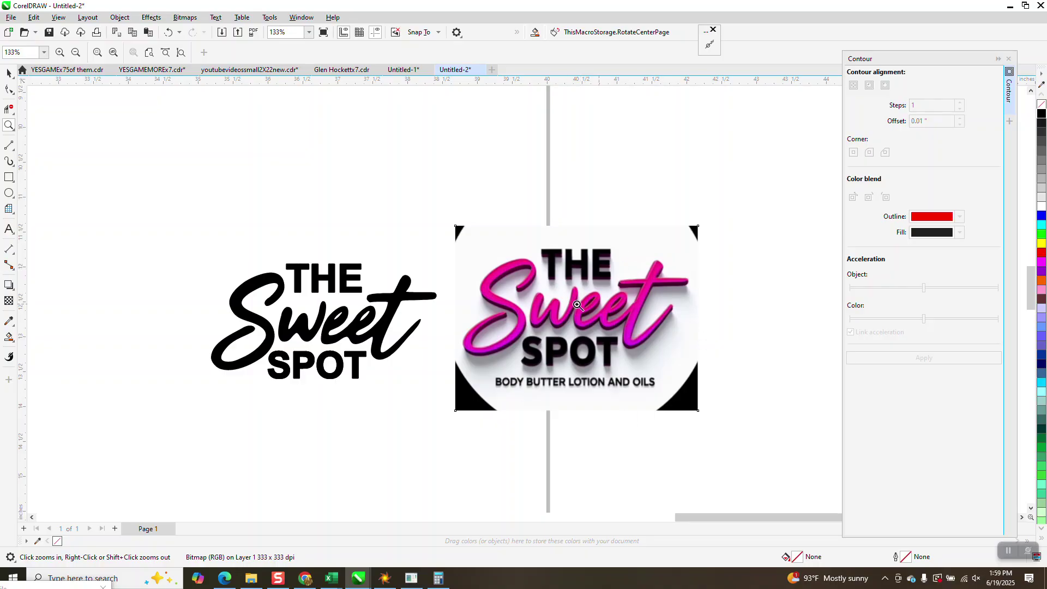
{"action": "scroll", "coordinate": [471, 345], "scroll_direction": "down", "scroll_amount": 2}
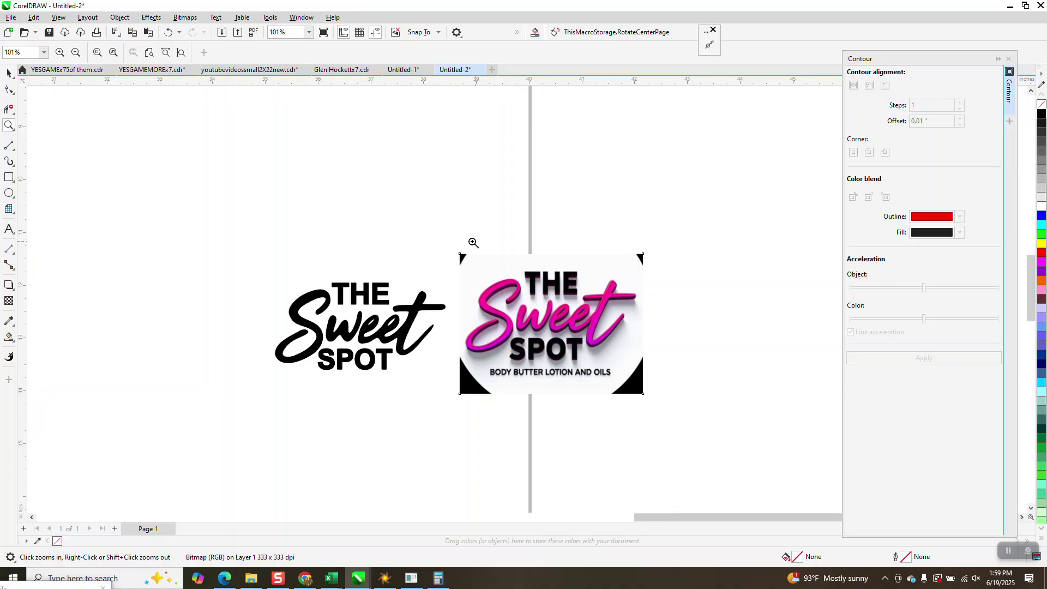
{"action": "left_click_drag", "start_coordinate": [294, 269], "coordinate": [664, 382]}
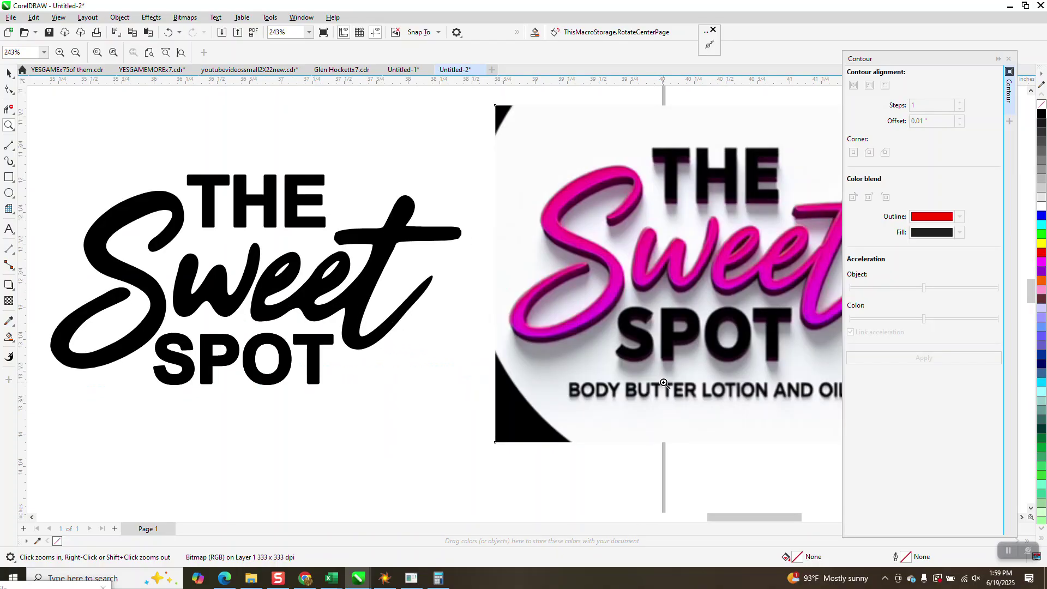